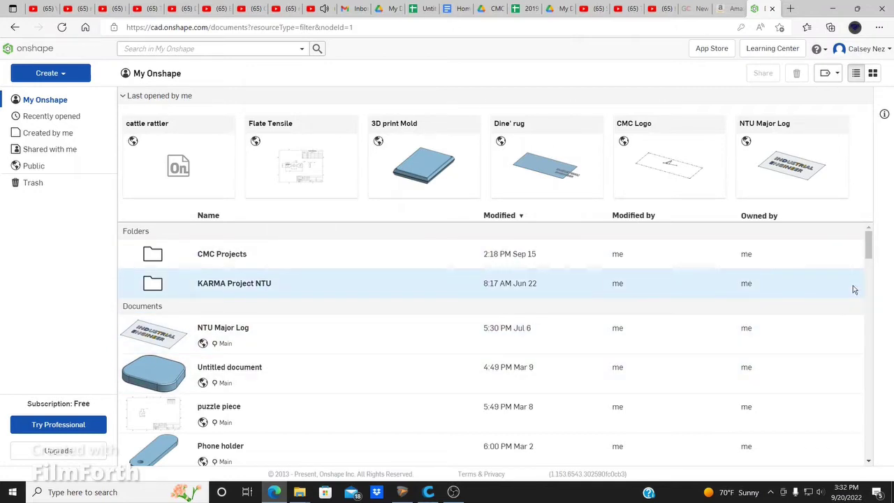
Look through the folders and documents in My Onshape and the available advanced search criteria.
scroll(853, 285, down, 5)
scroll(853, 287, down, 10)
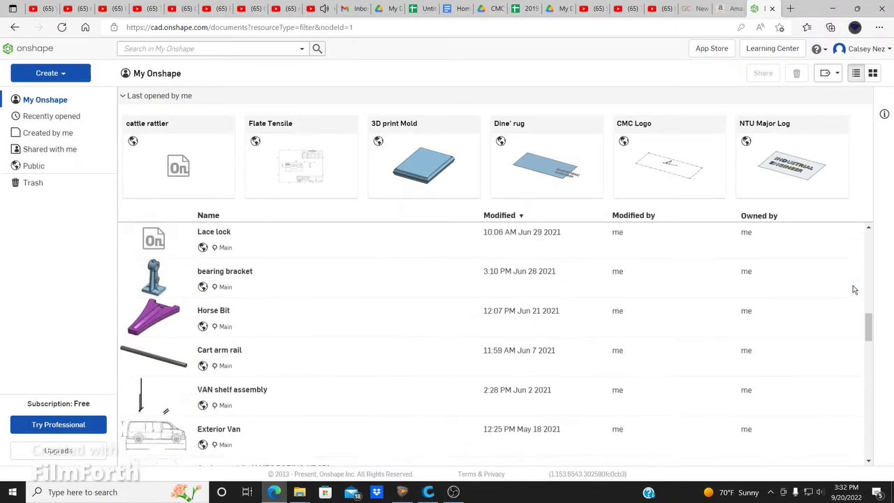
scroll(853, 285, down, 10)
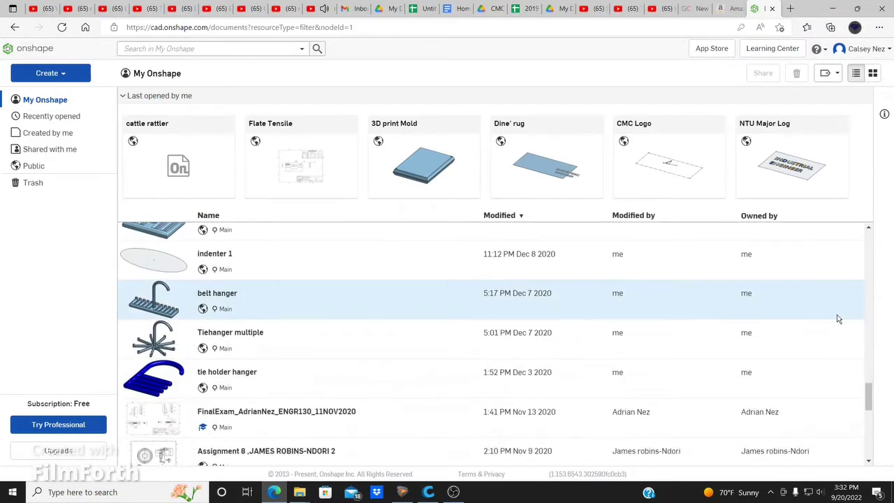
scroll(838, 319, down, 6)
scroll(839, 319, up, 10)
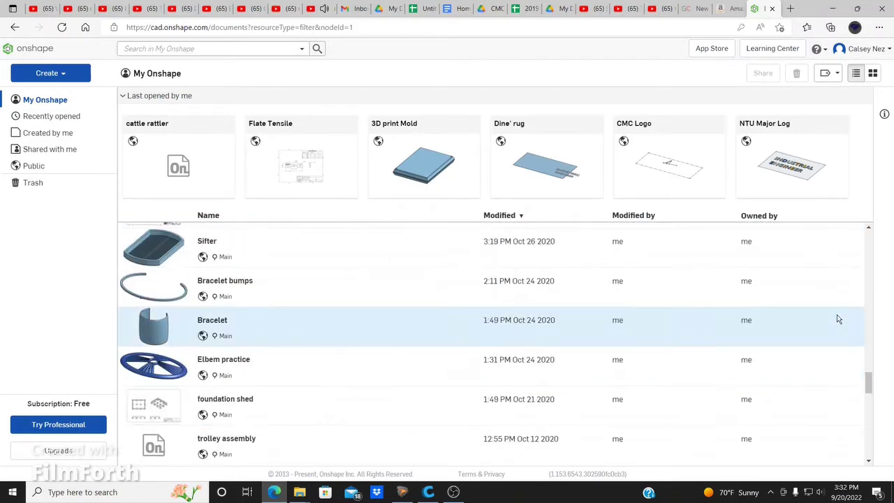
scroll(839, 319, up, 15)
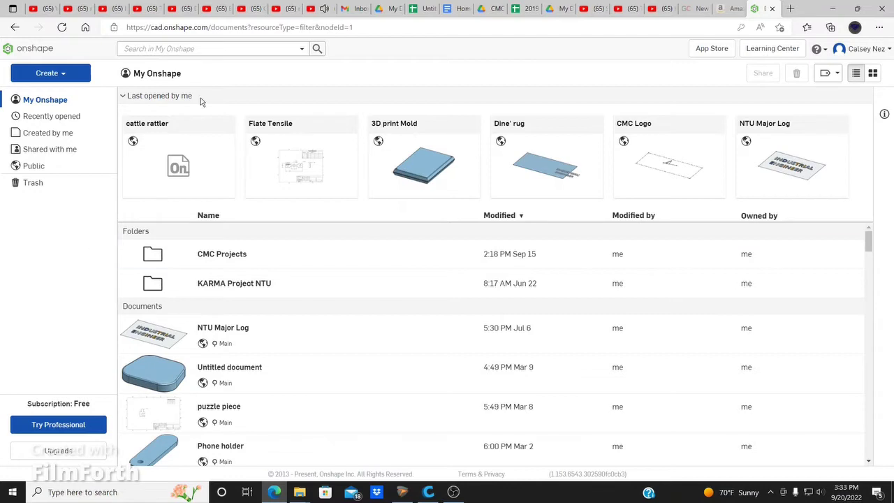
click(302, 49)
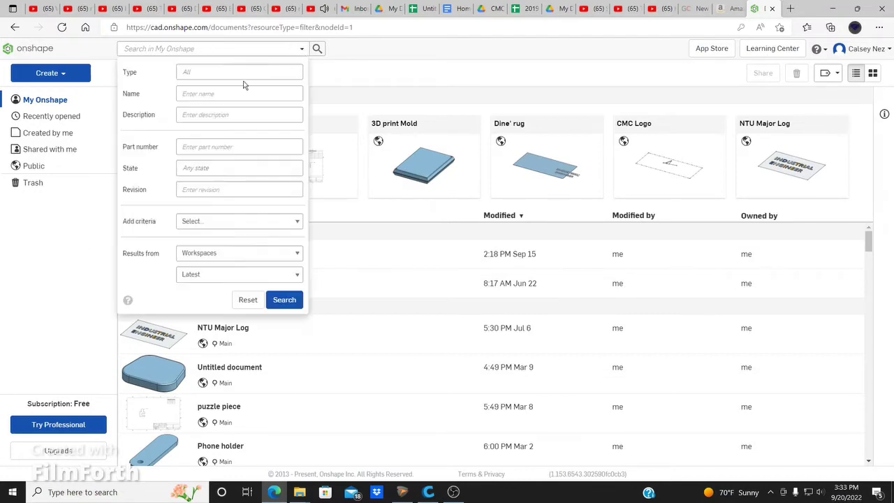
click(410, 68)
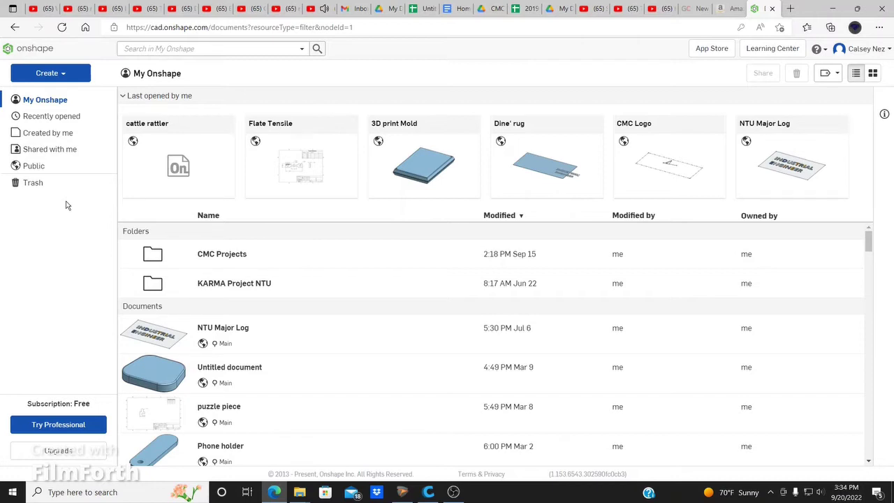
click(69, 75)
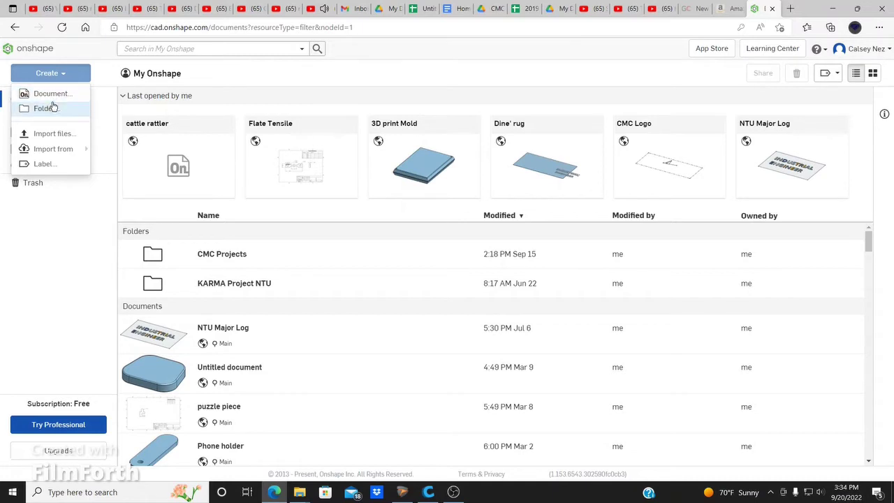
mouse_move(67, 153)
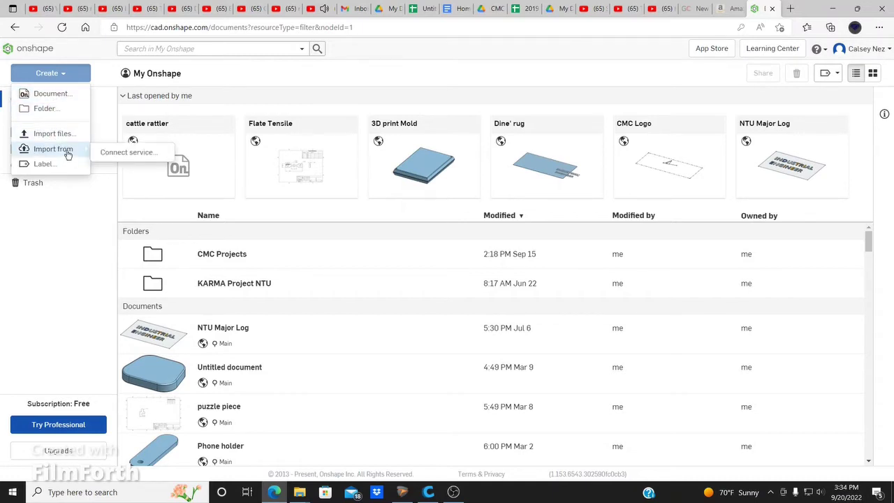
click(65, 261)
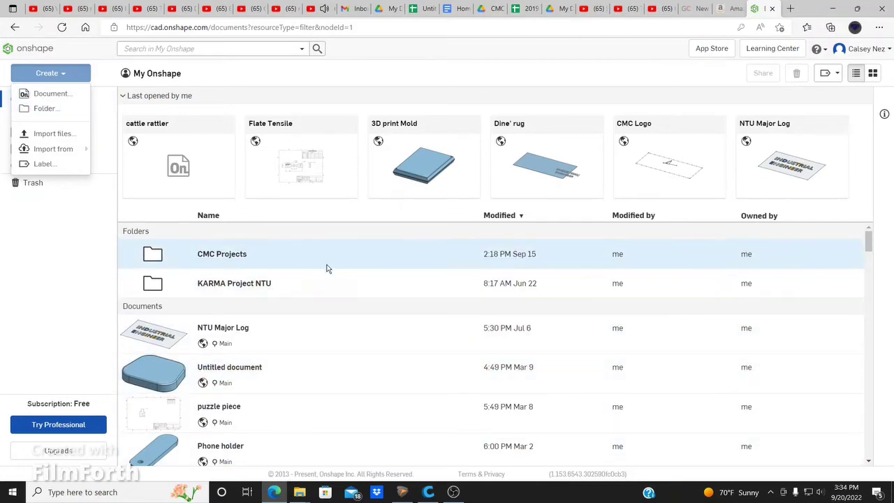
click(51, 261)
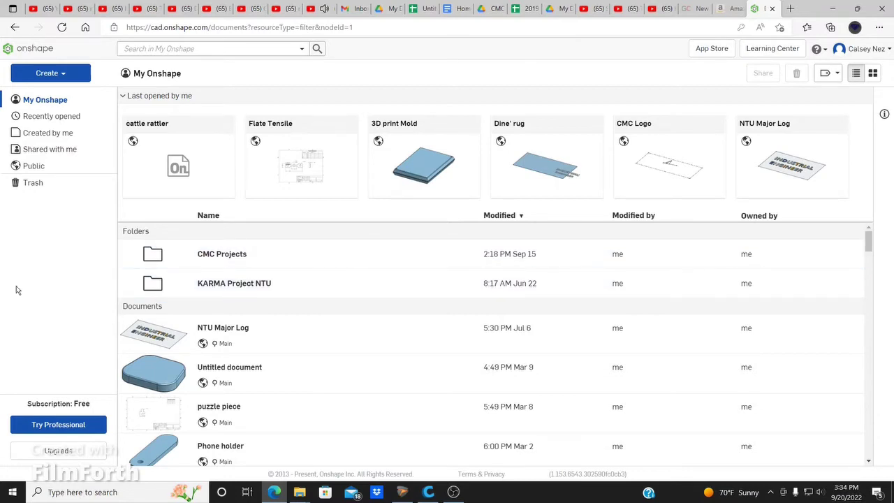
Create a new public document named "practice 1".
click(78, 74)
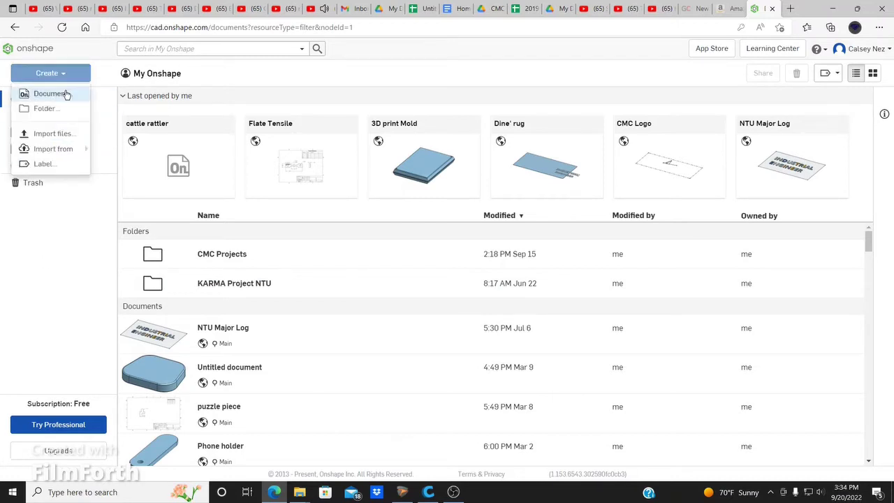
click(65, 93)
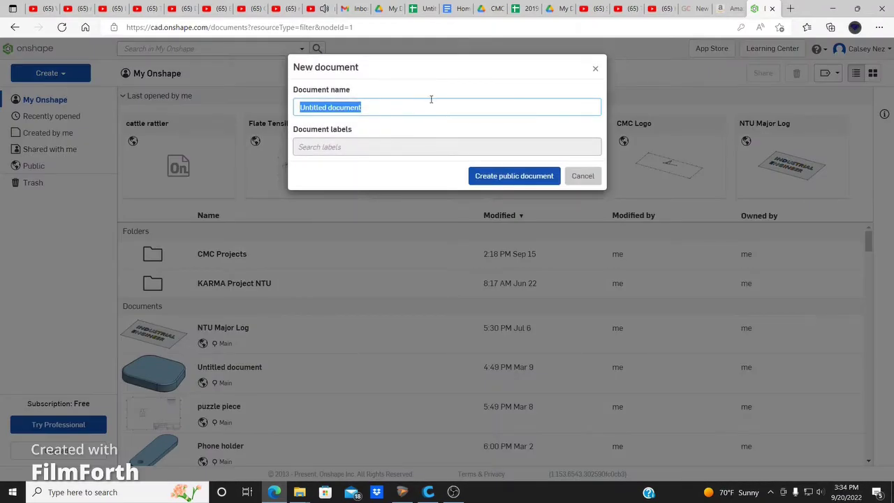
text(practice 1)
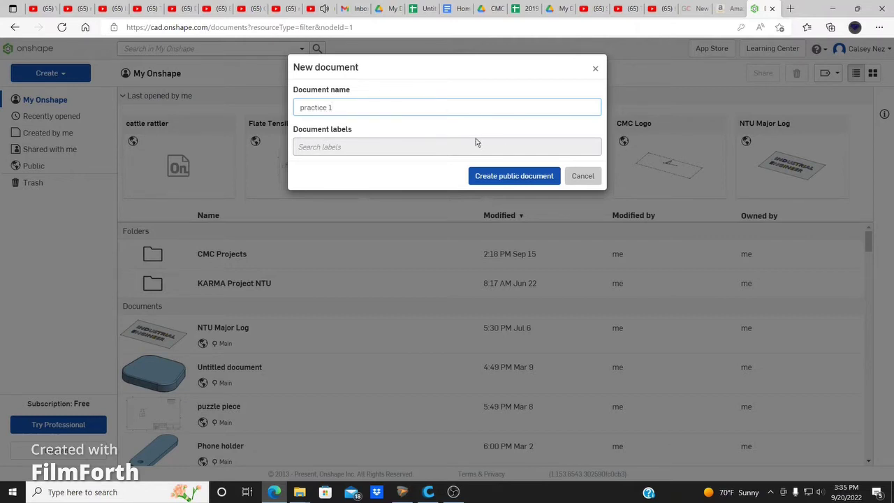
click(519, 171)
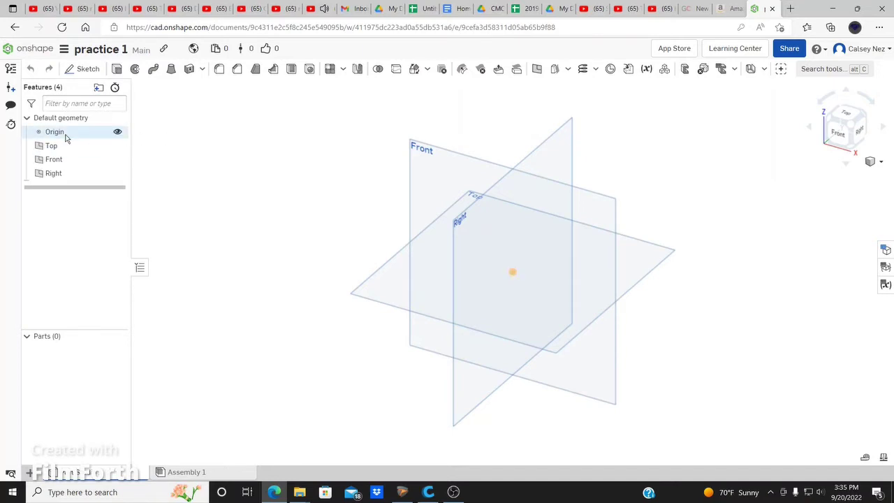
Hide the Origin of the default geometry and show it again.
click(118, 133)
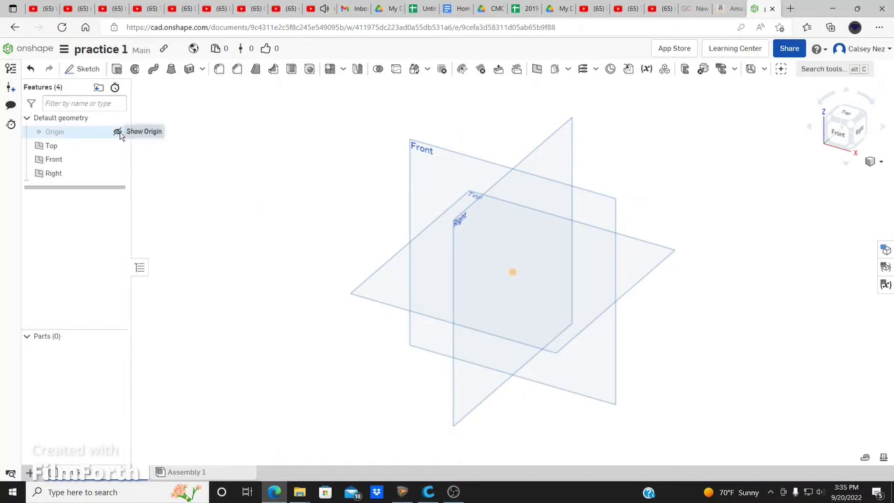
click(118, 132)
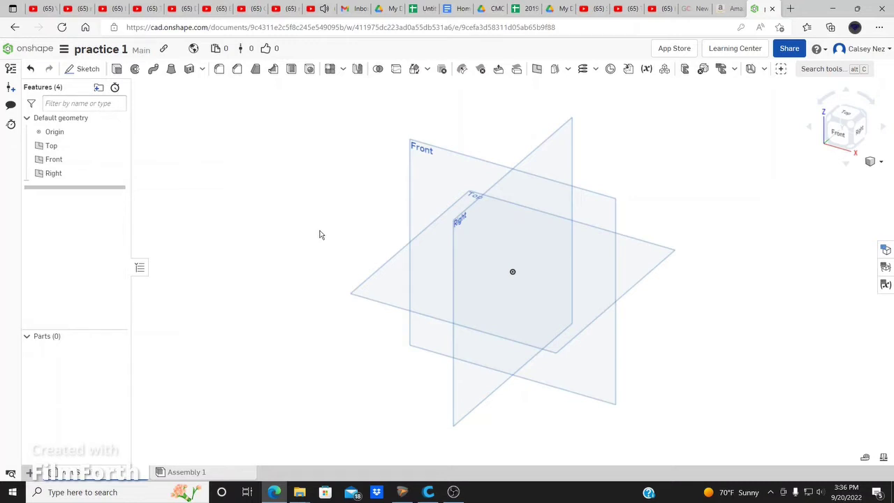
Examine the three default planes and the origin from different distances and angles by zooming, panning and rotating the model.
right_click(266, 227)
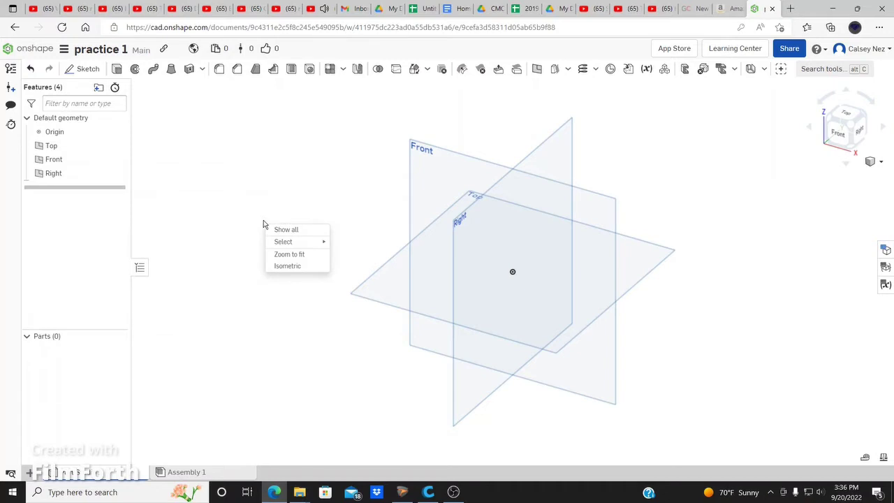
click(263, 221)
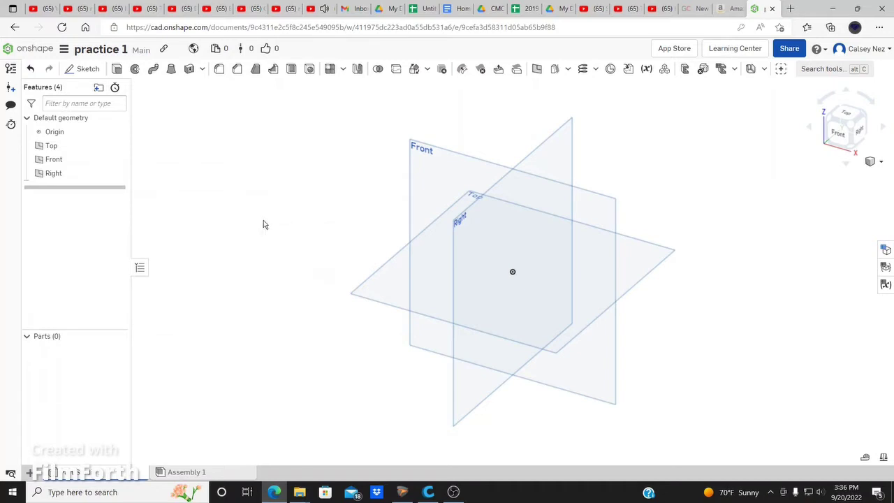
scroll(264, 224, down, 4)
scroll(427, 249, up, 3)
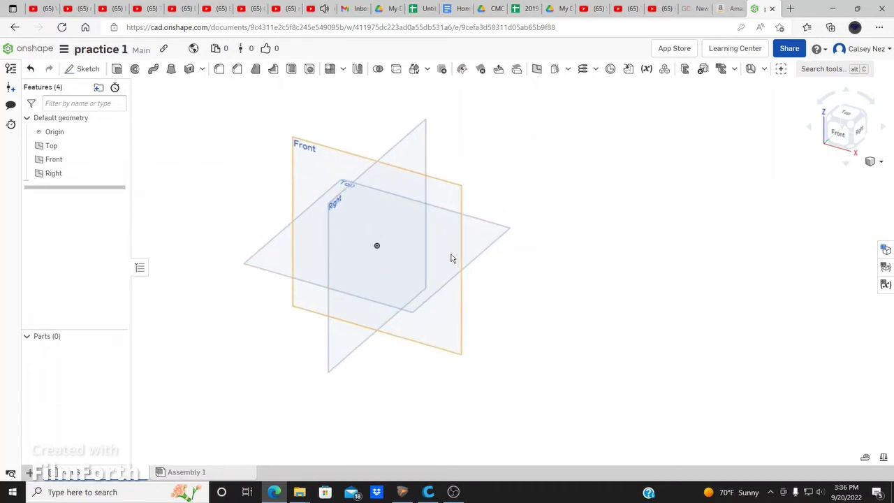
scroll(309, 236, down, 1)
scroll(277, 230, up, 3)
scroll(422, 323, down, 4)
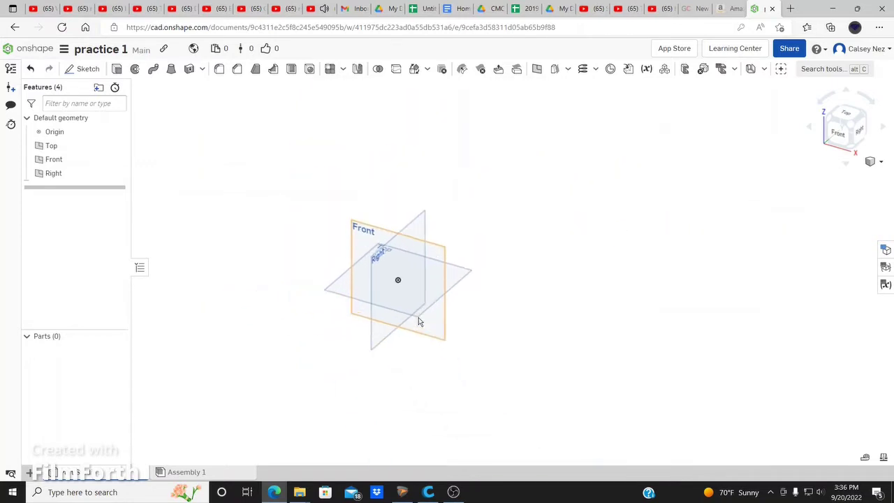
scroll(353, 270, up, 5)
scroll(535, 311, down, 4)
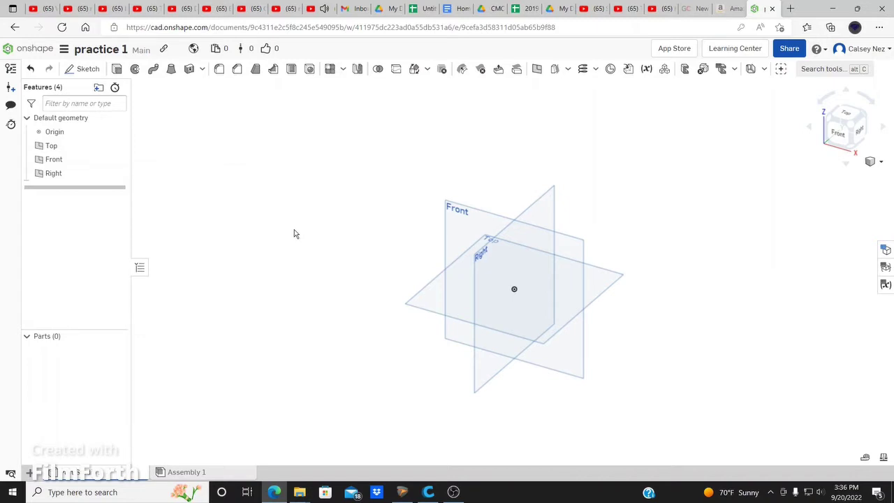
middle_drag(294, 229, 273, 239)
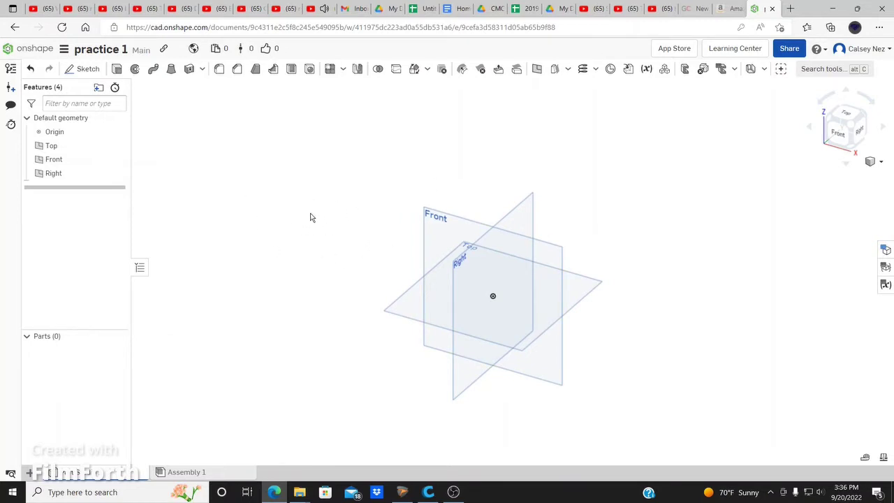
middle_drag(336, 183, 299, 170)
right_drag(305, 241, 269, 221)
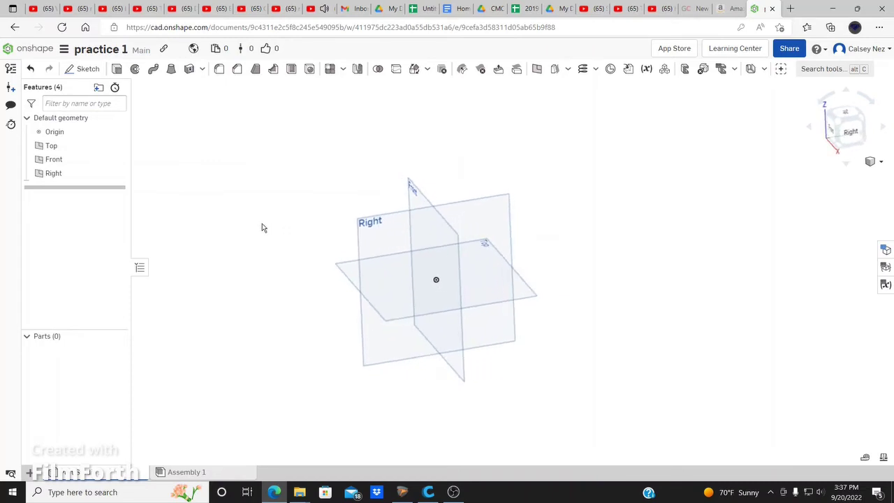
right_click(278, 213)
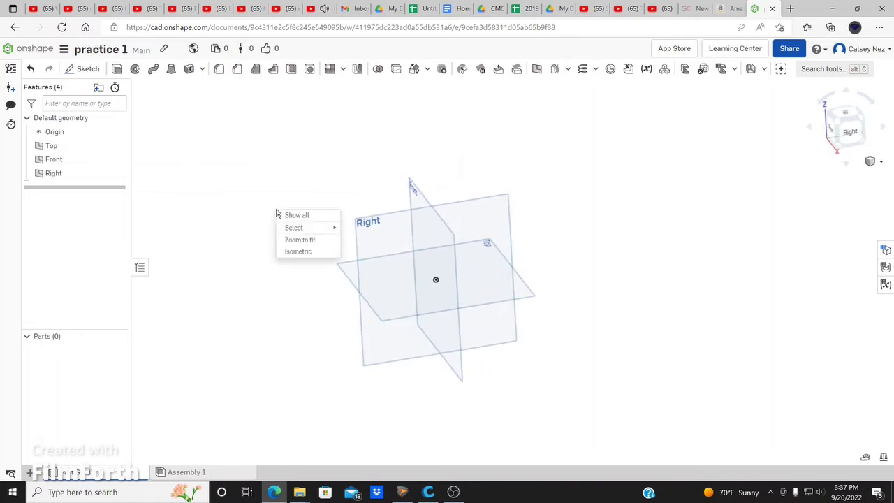
click(287, 166)
right_drag(283, 188, 263, 247)
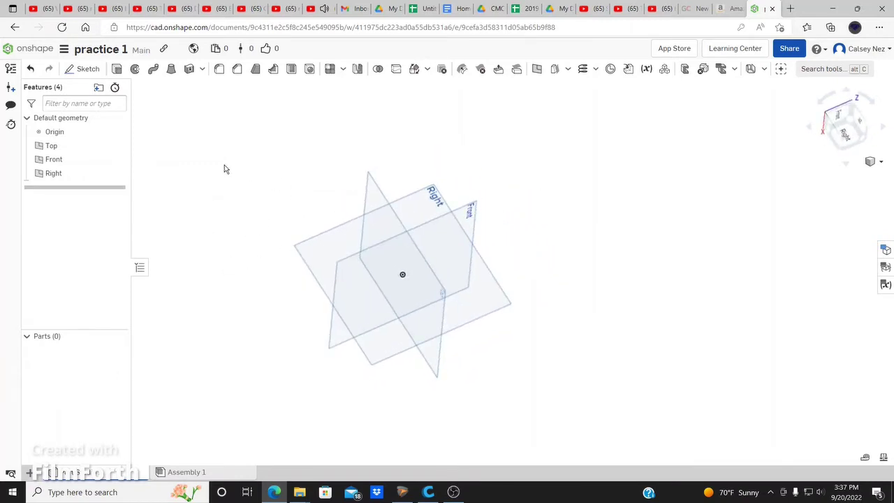
Try a window box selection and a crossing box selection around the default planes.
drag(213, 154, 441, 382)
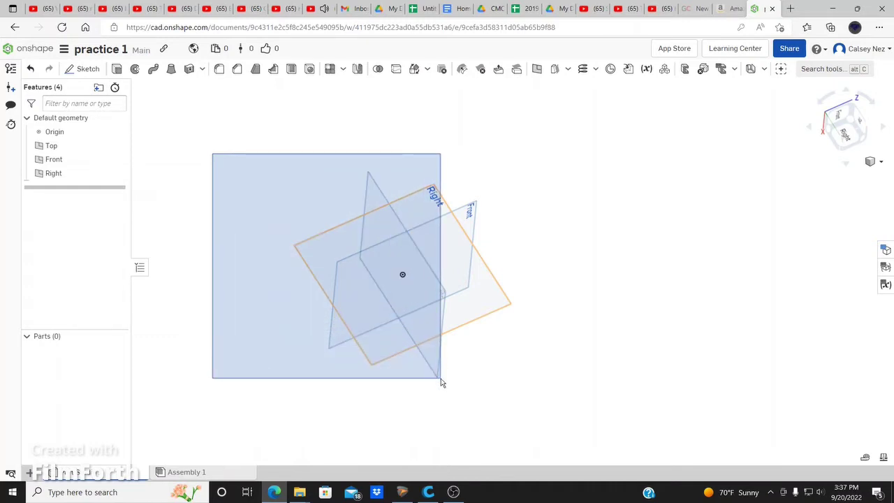
drag(440, 382, 440, 381)
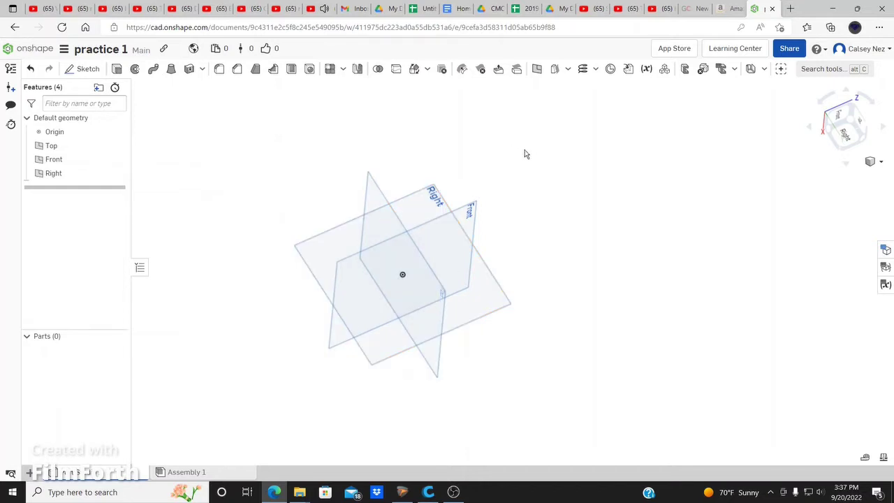
drag(537, 149, 275, 396)
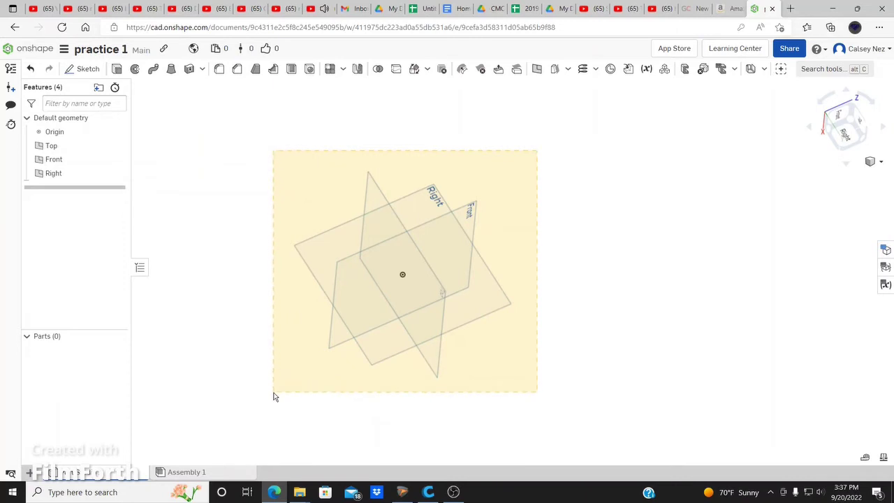
drag(274, 397, 273, 396)
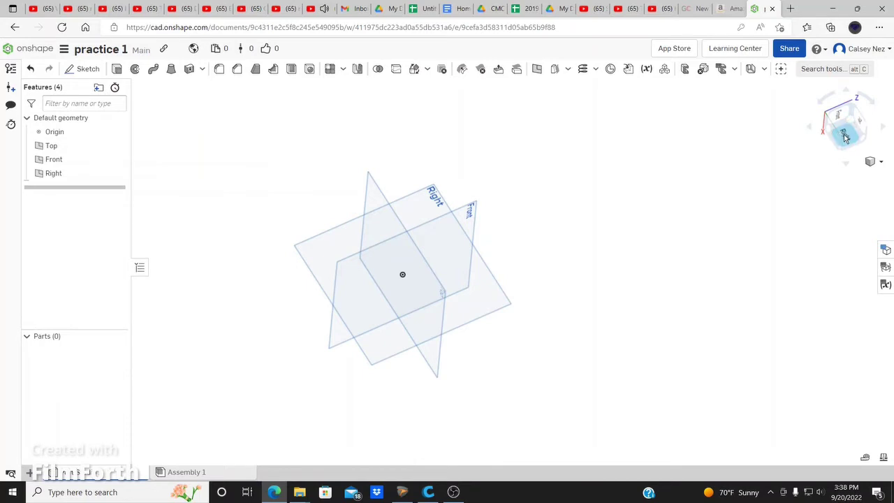
Examine the default planes in the Right, Front and isometric views, and roll the isometric view slightly.
click(845, 137)
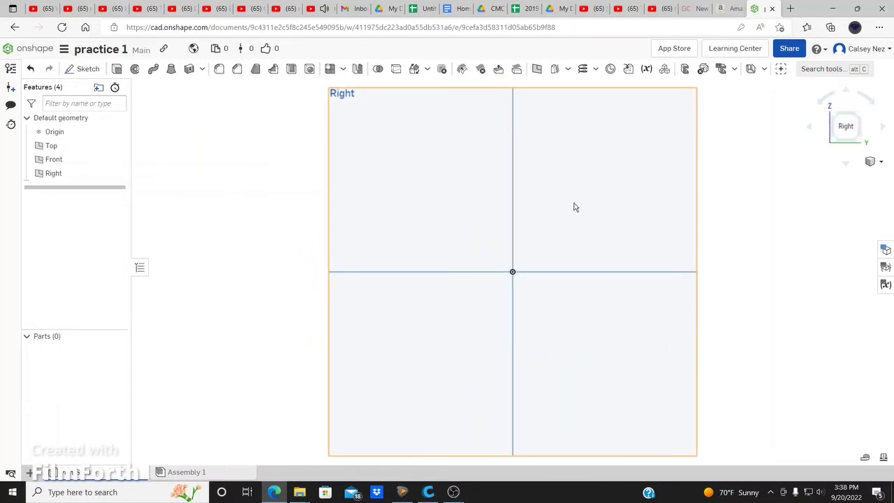
click(812, 132)
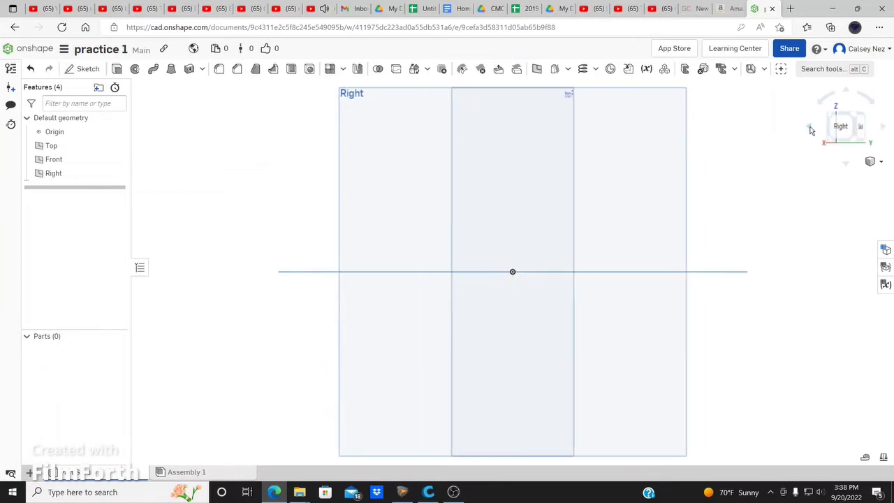
click(886, 129)
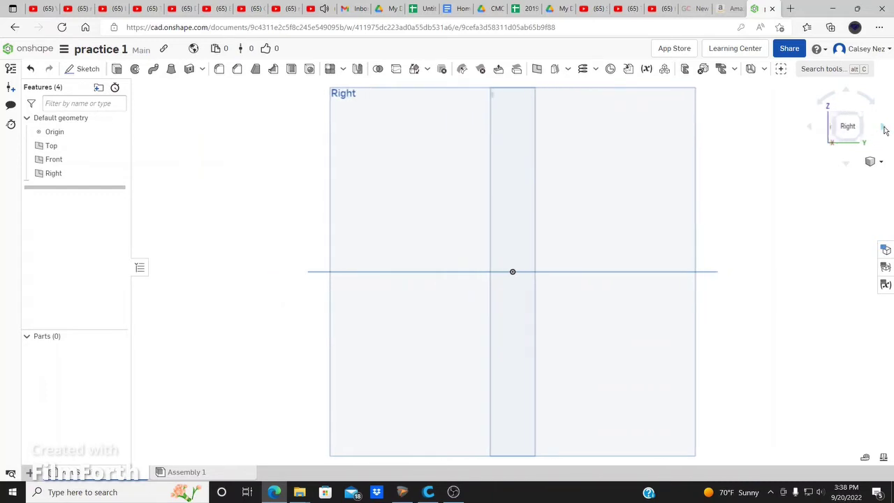
click(841, 132)
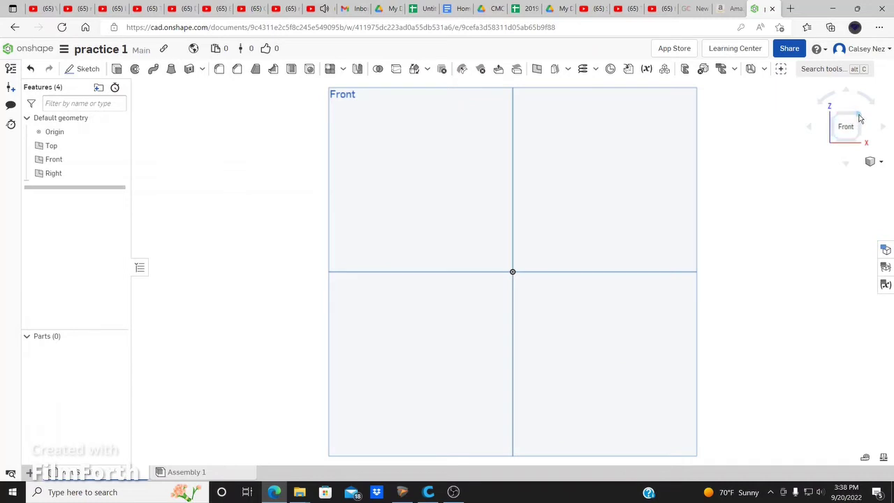
click(860, 117)
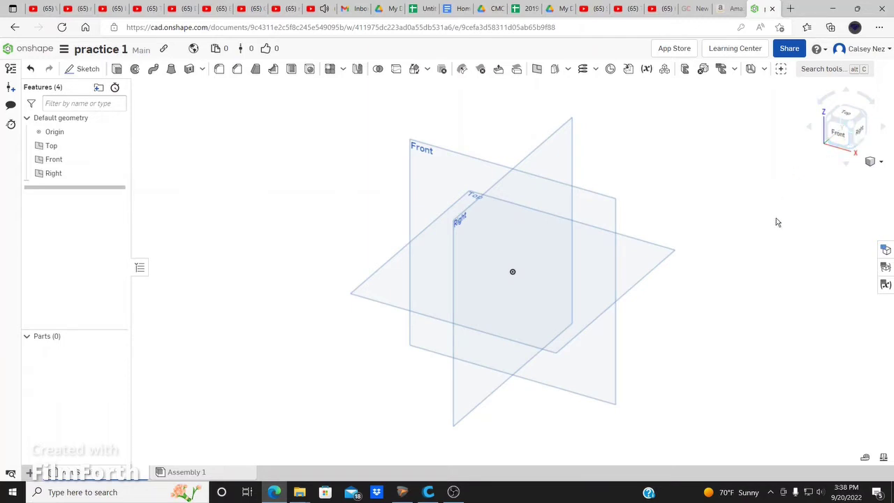
click(828, 103)
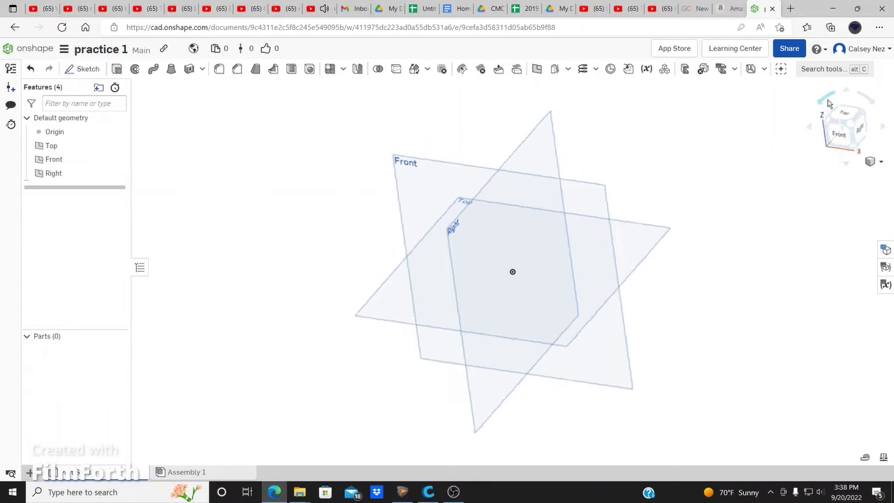
Examine the default planes while rolling the view in both directions and tilting it up and down.
click(871, 102)
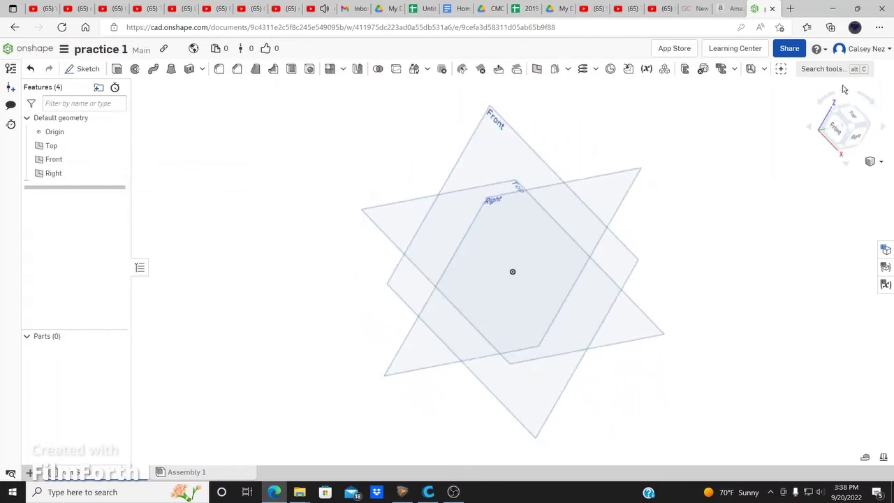
click(844, 89)
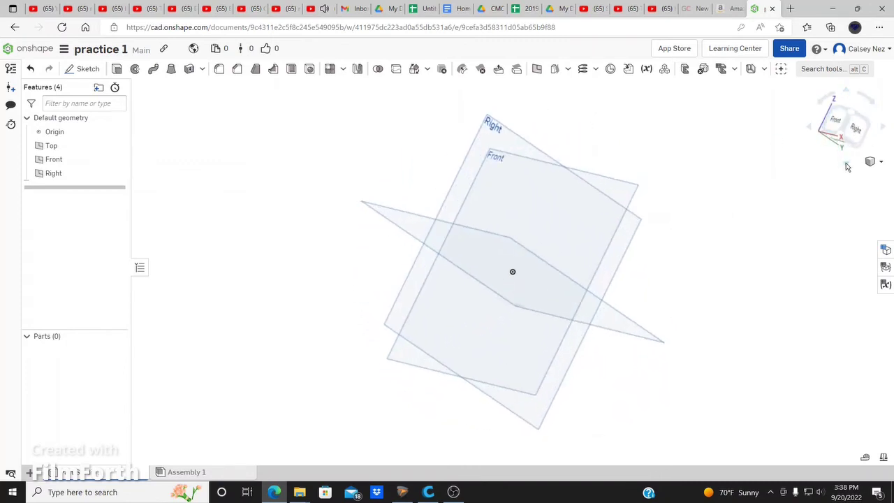
click(846, 163)
click(822, 100)
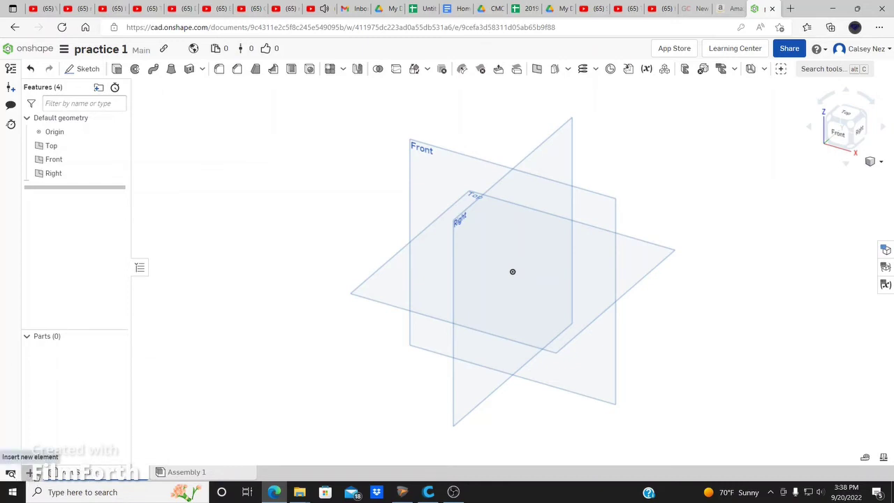
Look through the types of new elements that can be inserted into the document.
click(30, 475)
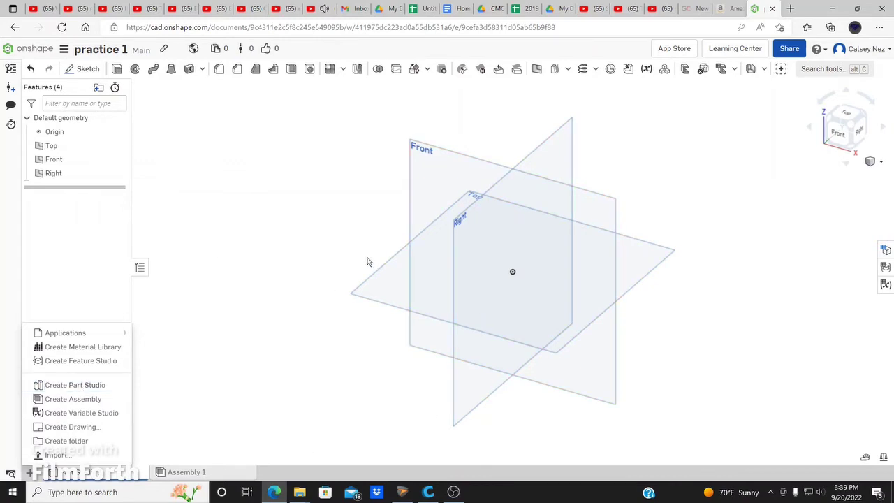
click(298, 355)
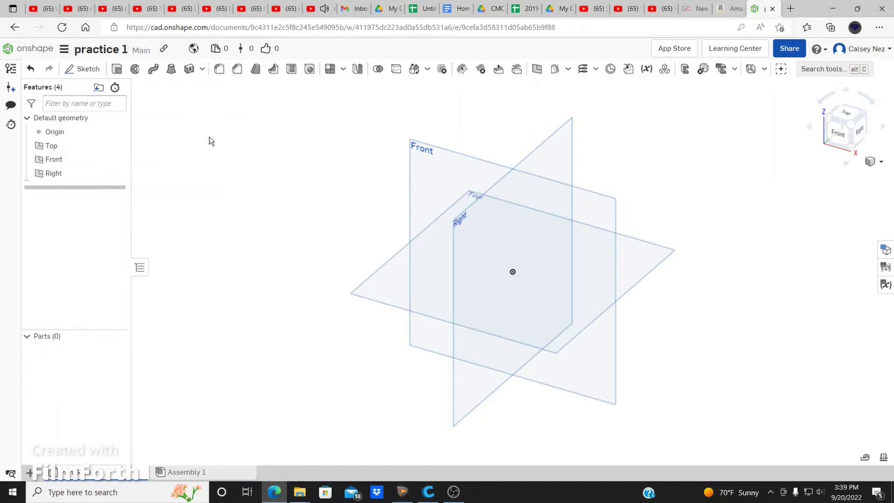
Start a new sketch on the Front plane and view it straight on from the front.
click(84, 69)
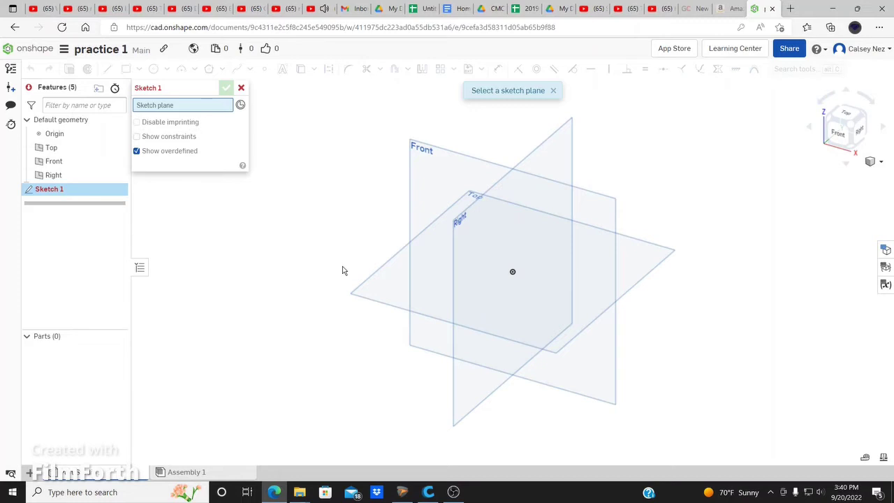
click(416, 211)
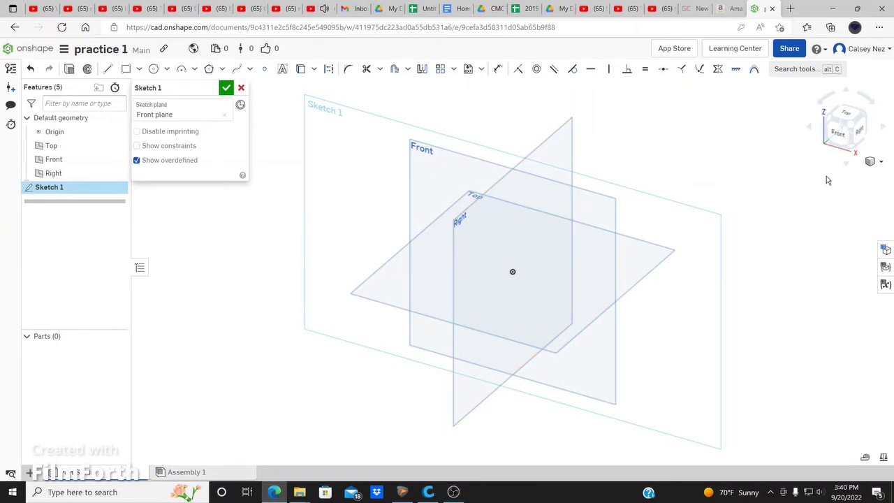
click(839, 139)
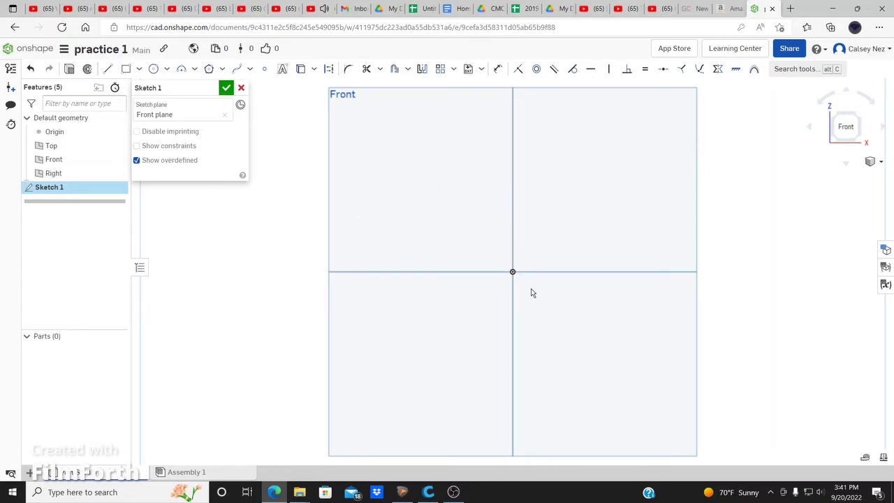
Sketch three connected lines from the origin as the bottom, right and top sides of a square, each about 2.95 in long.
click(108, 70)
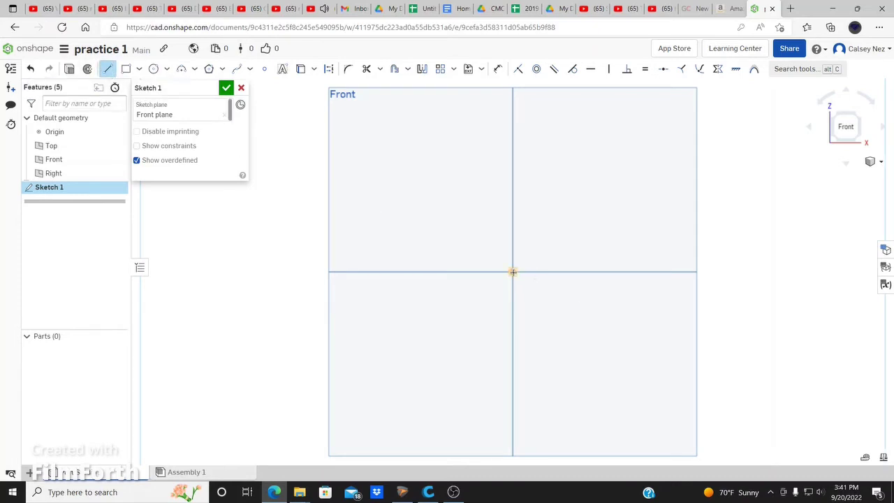
click(512, 271)
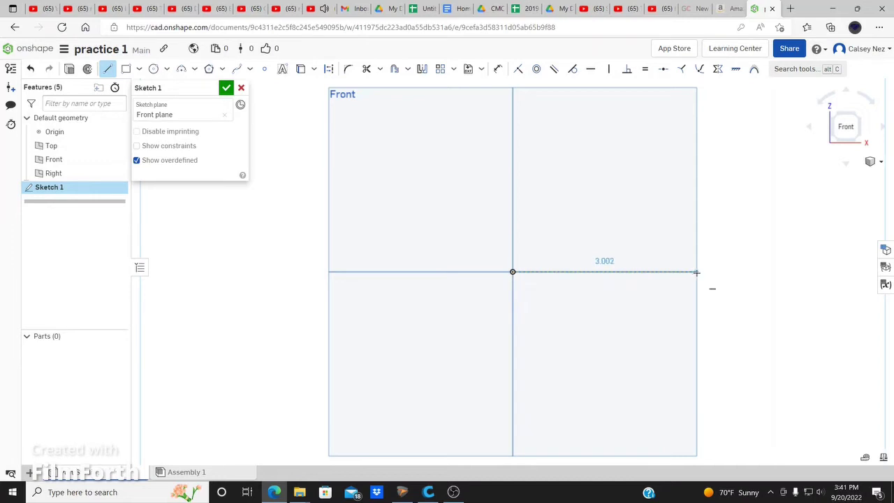
click(693, 272)
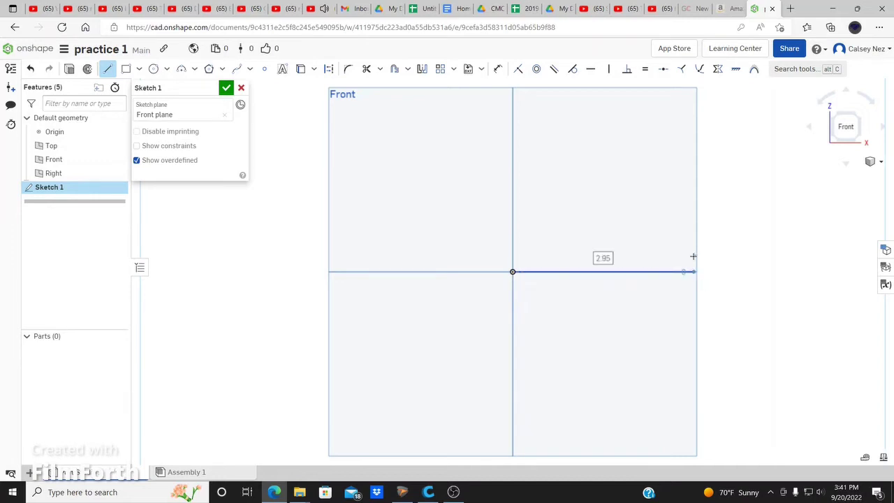
click(695, 90)
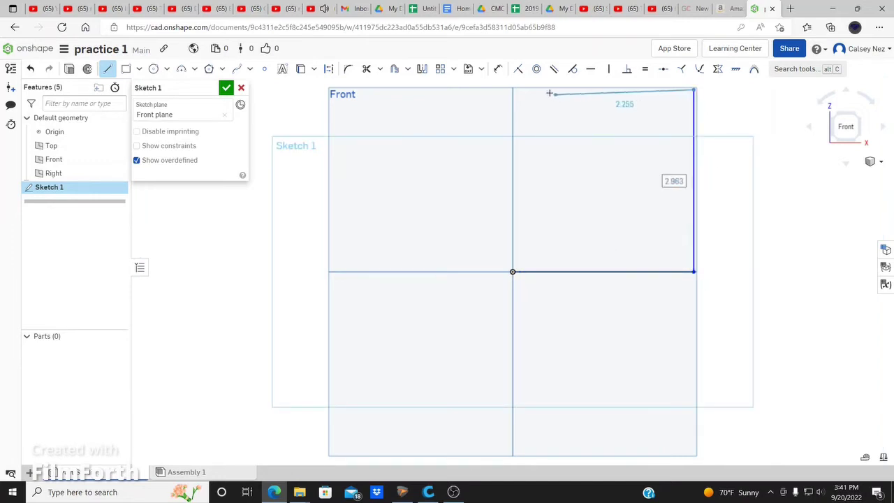
click(513, 89)
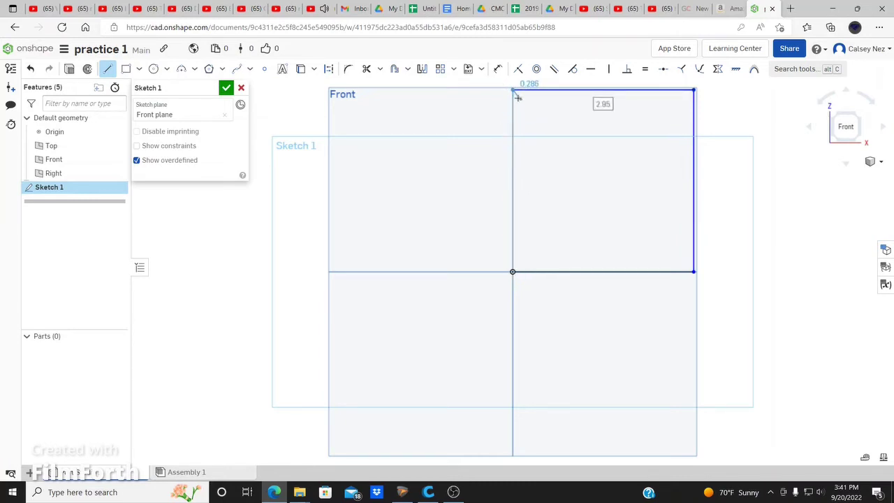
key(Escape)
Undo the three sketched lines and select the Front plane as the sketch plane again.
key(ctrl+z)
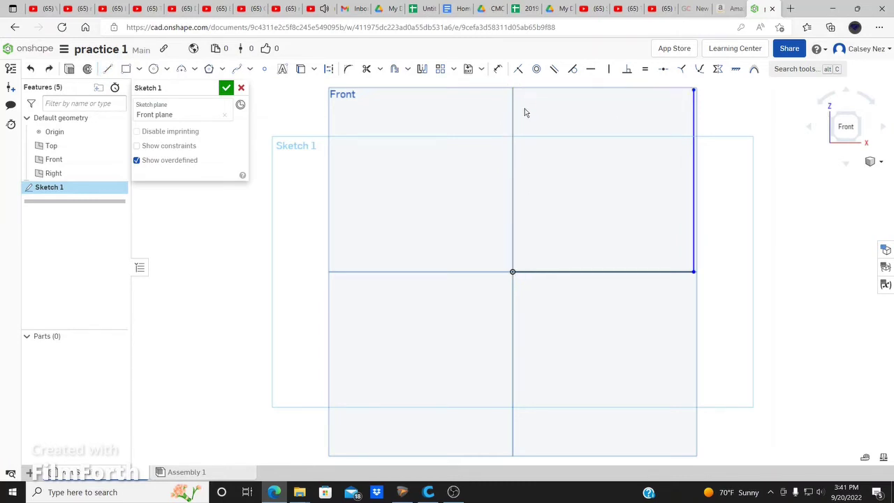
key(ctrl+z)
key(ctrl+z)
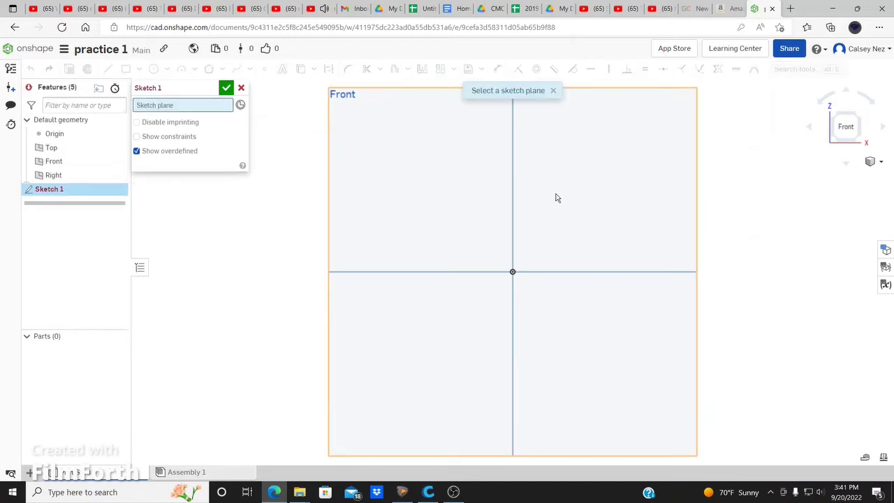
click(555, 197)
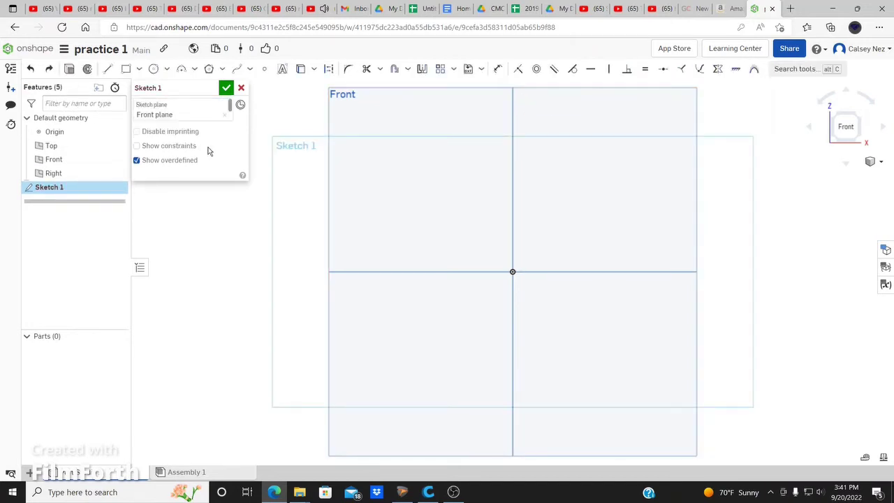
Sketch a horizontal line about 2.92 in long rightward from the origin and a vertical line about 3.02 in up from its end.
click(108, 70)
click(513, 272)
click(693, 271)
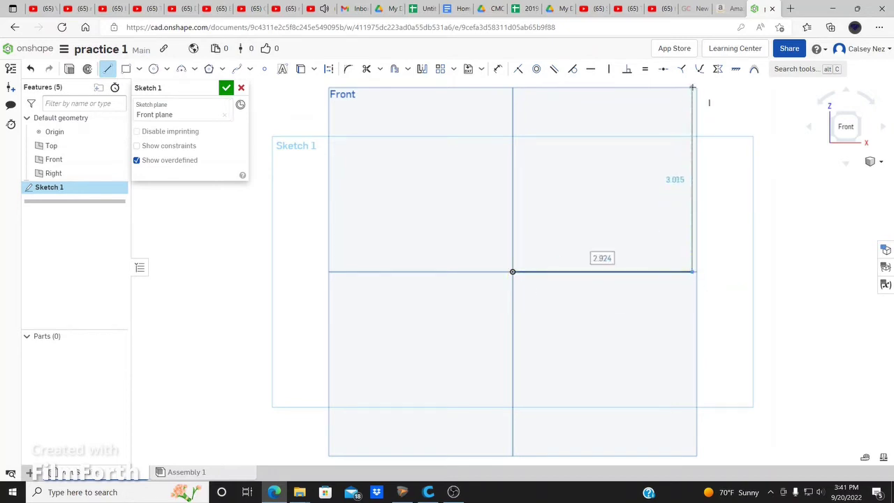
click(692, 88)
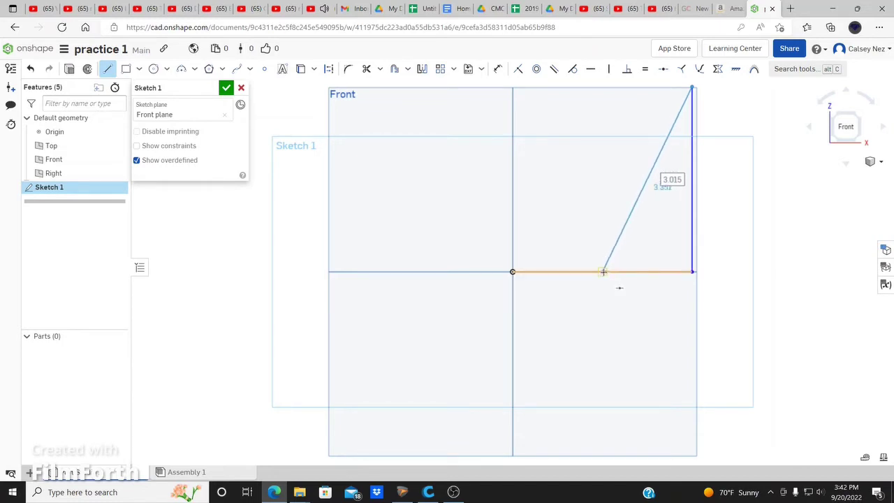
Try a diagonal line from the vertical line's upper end to the midpoint of the bottom line, and undo it.
click(603, 271)
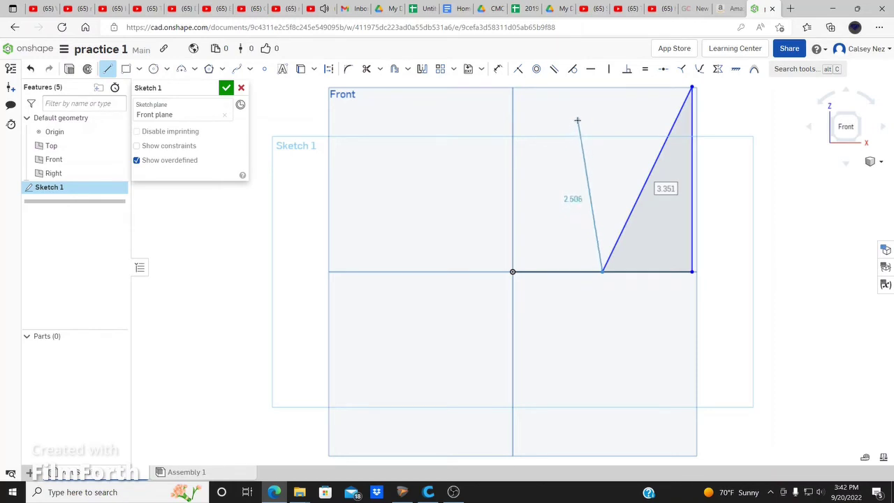
key(Escape)
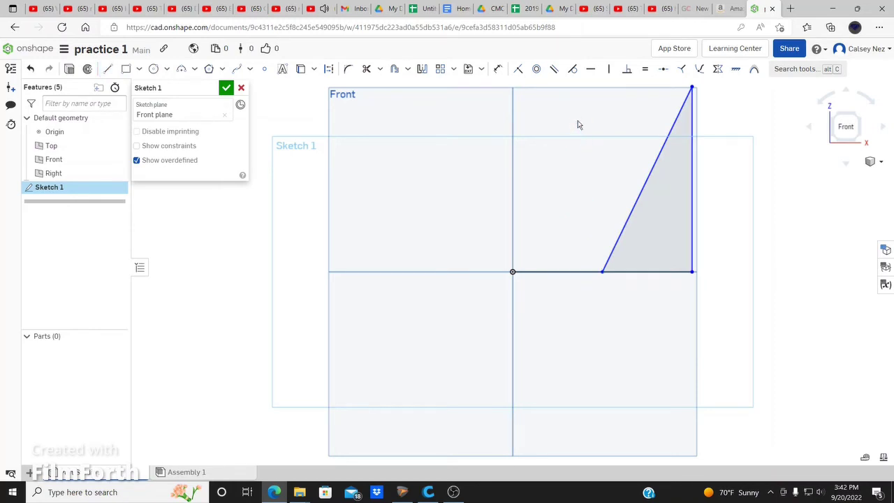
click(30, 69)
Close the rectangle with a horizontal top line about 2.92 in long and a vertical line back down to the origin.
click(107, 69)
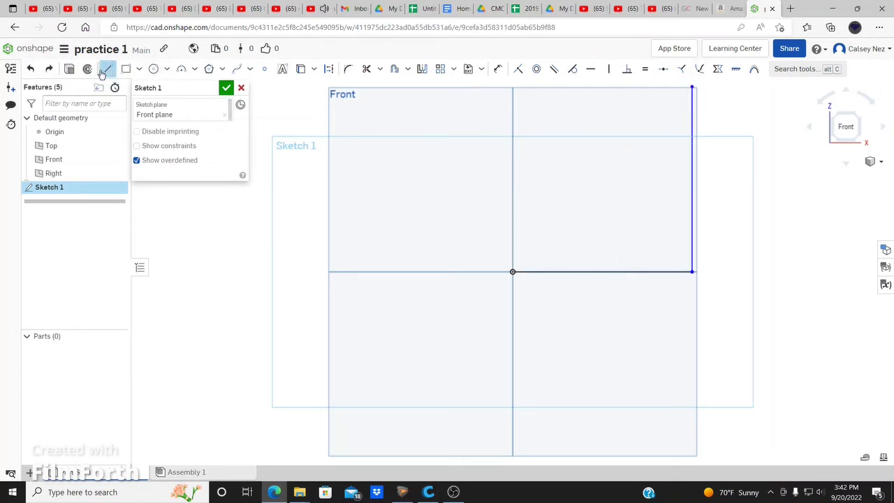
click(691, 87)
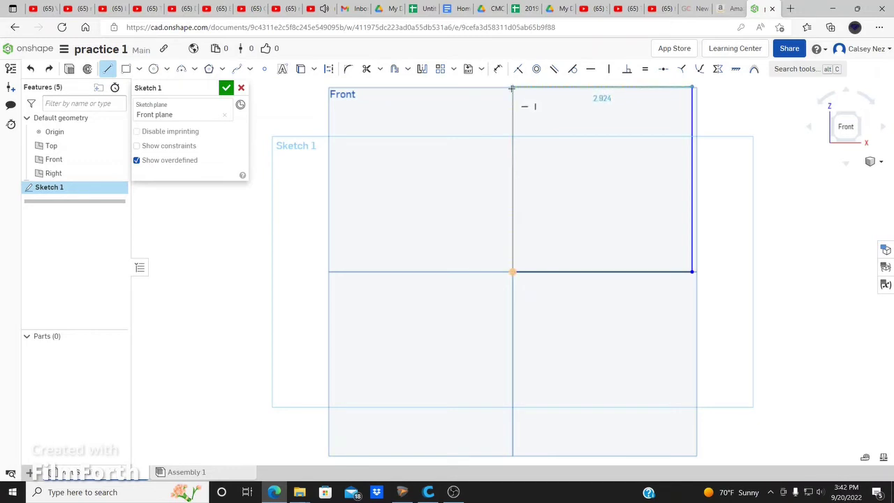
click(512, 87)
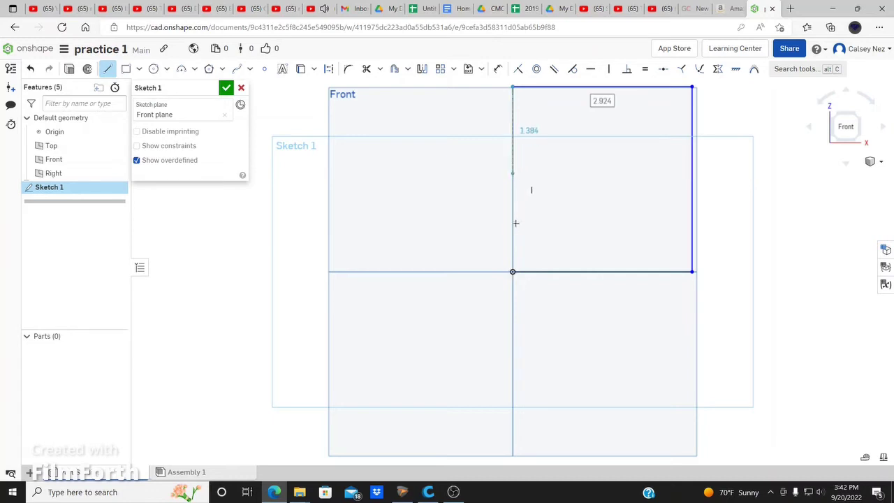
click(513, 270)
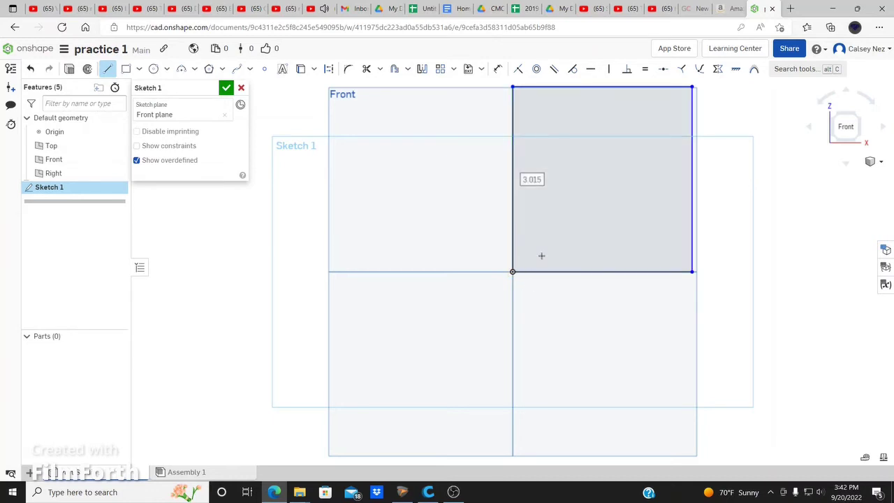
Dimension the rectangle's top line to 3 in, placing the dimension above it.
scroll(455, 272, up, 1)
scroll(325, 313, down, 2)
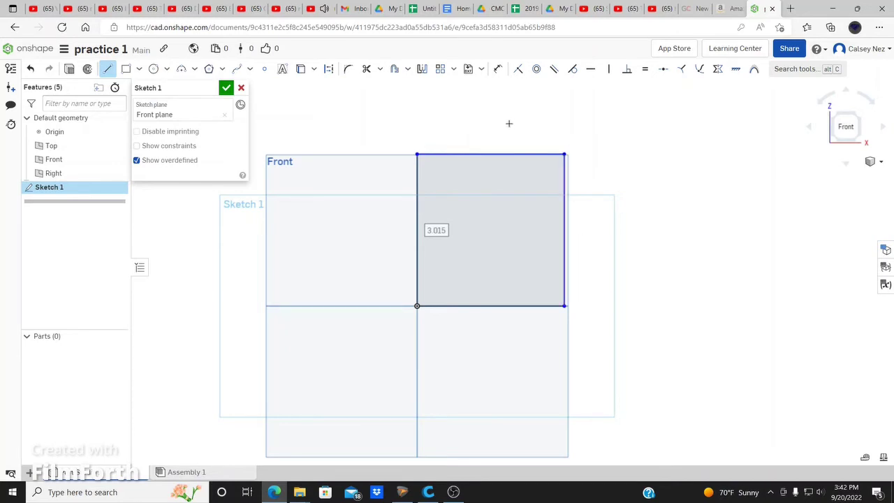
click(498, 71)
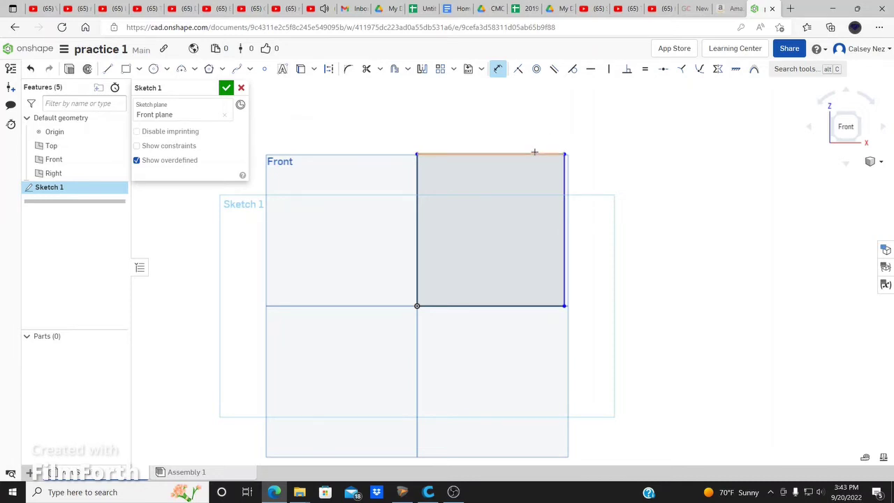
click(541, 153)
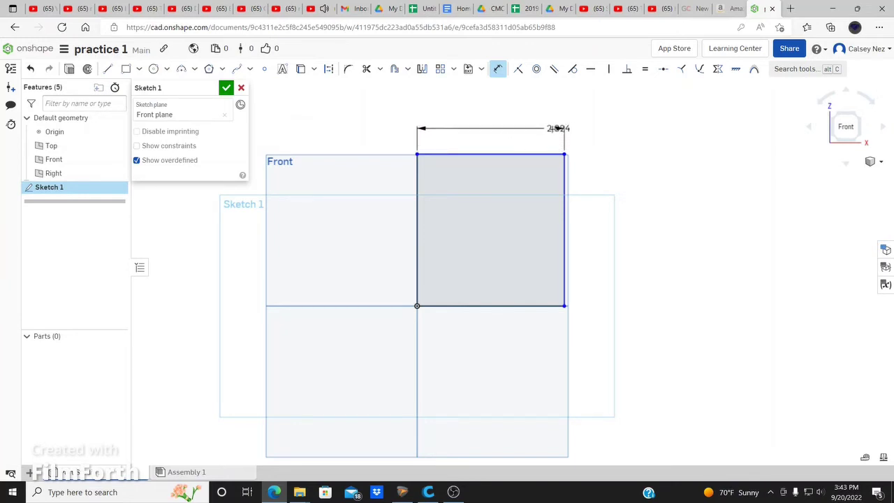
scroll(524, 153, up, 1)
scroll(503, 204, down, 2)
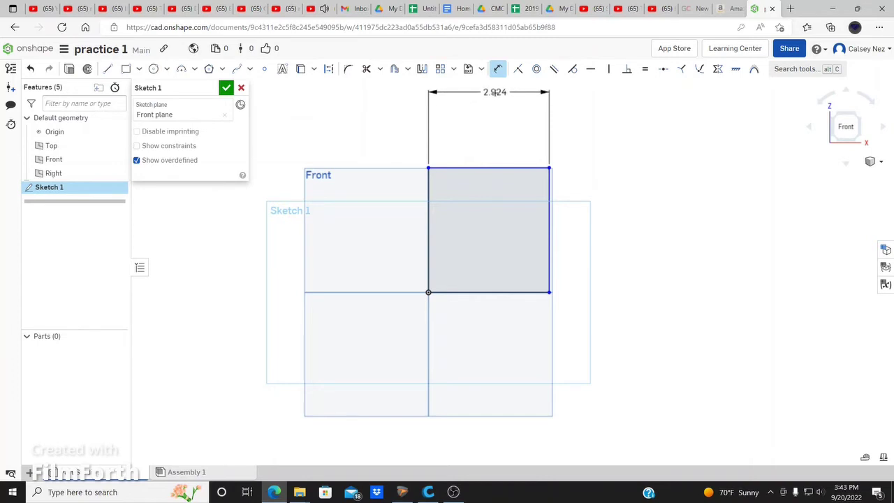
click(495, 92)
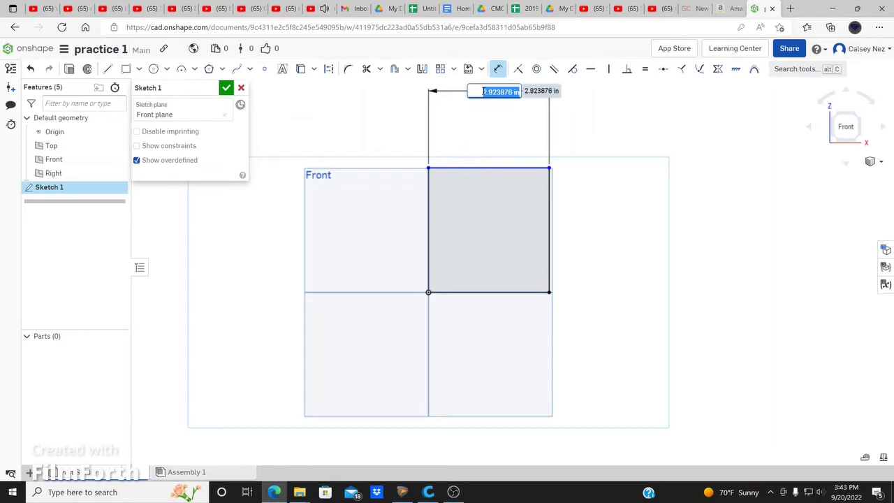
text(3)
key(Return)
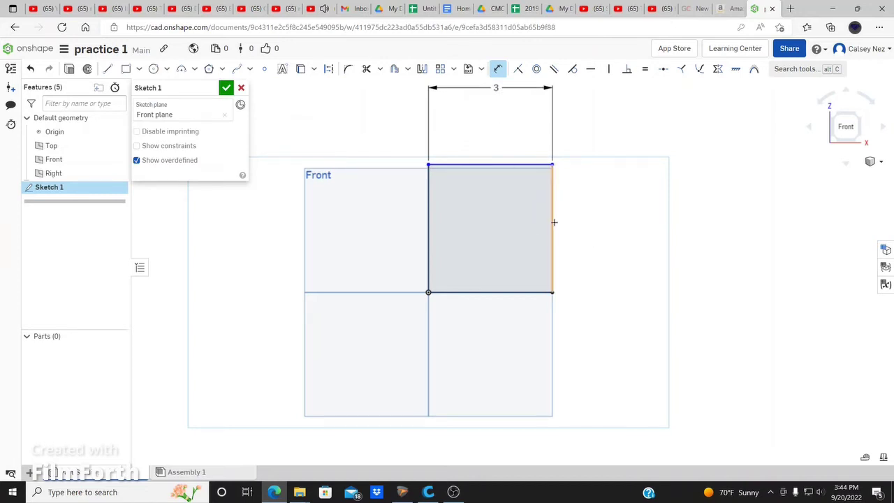
Dimension the rectangle's right side to 3 in, placing the dimension to the right of it.
click(554, 222)
click(619, 221)
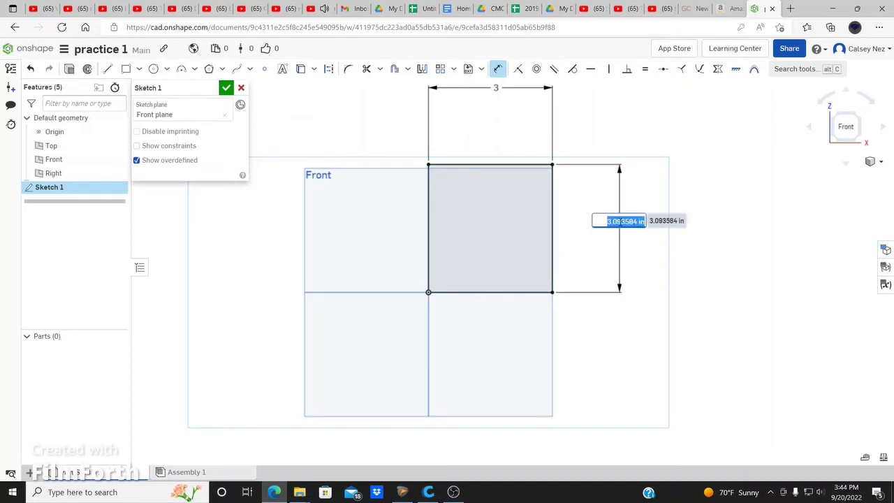
text(3)
key(Return)
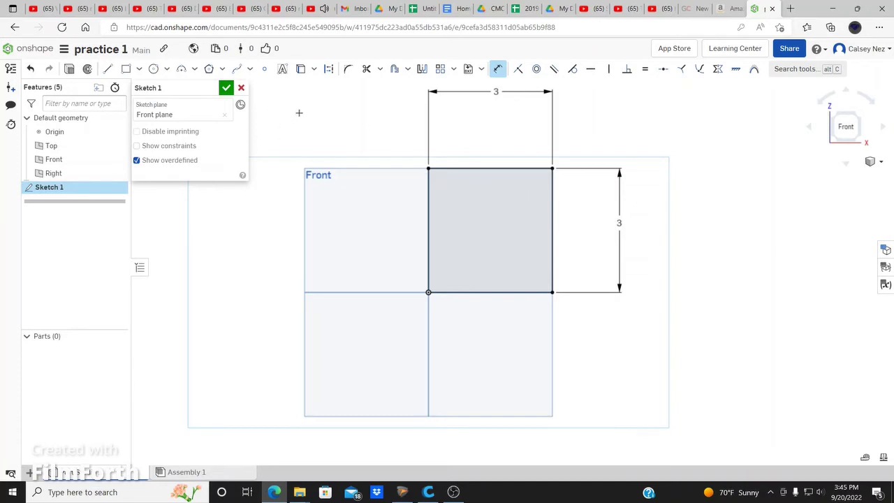
click(497, 70)
click(500, 70)
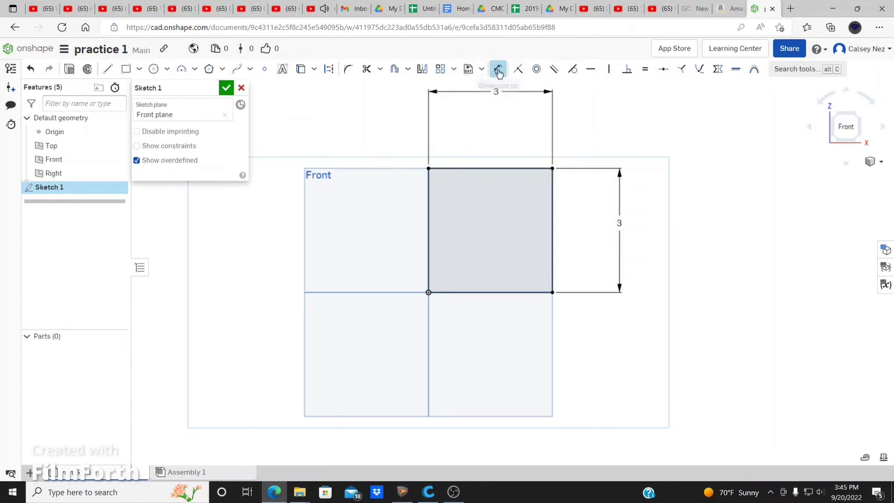
click(499, 69)
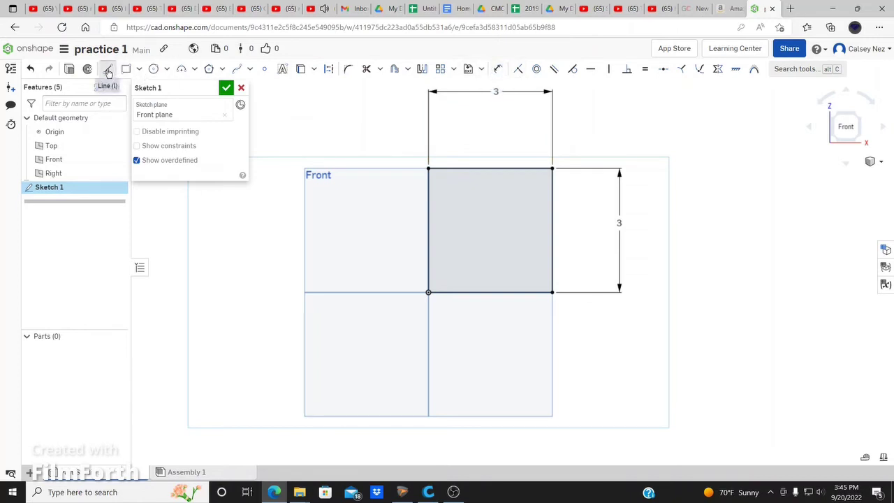
click(109, 70)
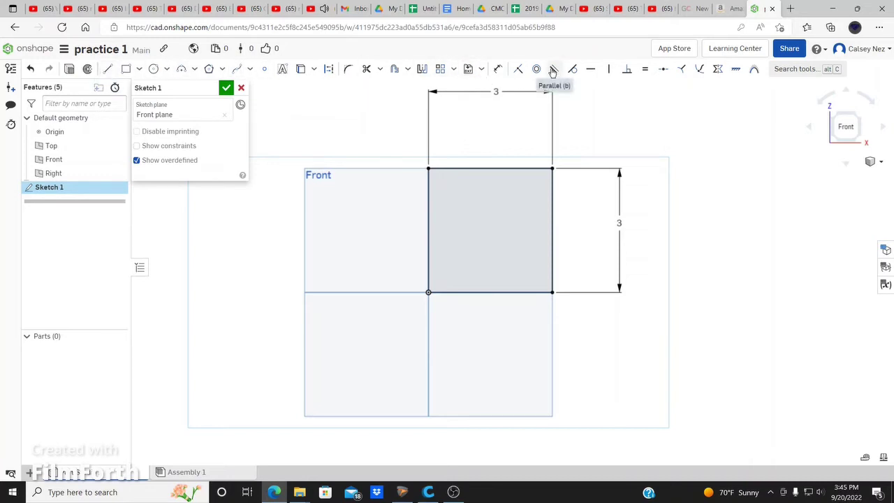
Finish the dimensioned square sketch on the Front plane.
click(496, 72)
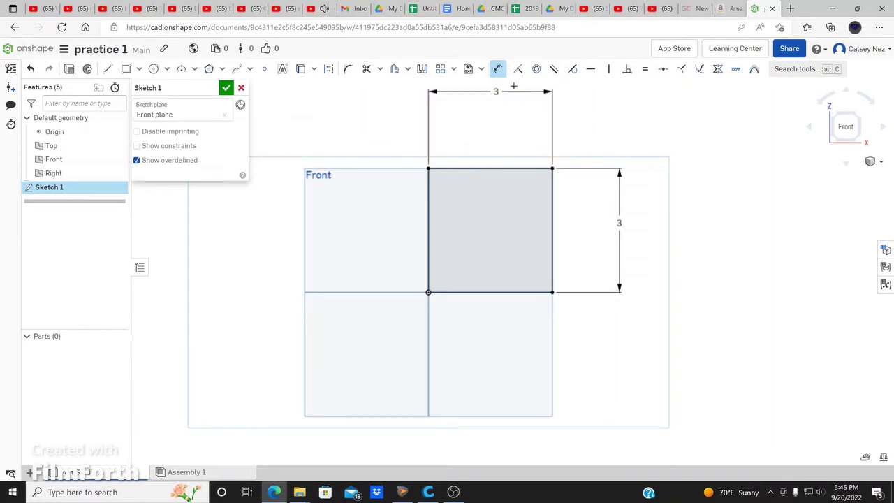
click(497, 68)
click(226, 87)
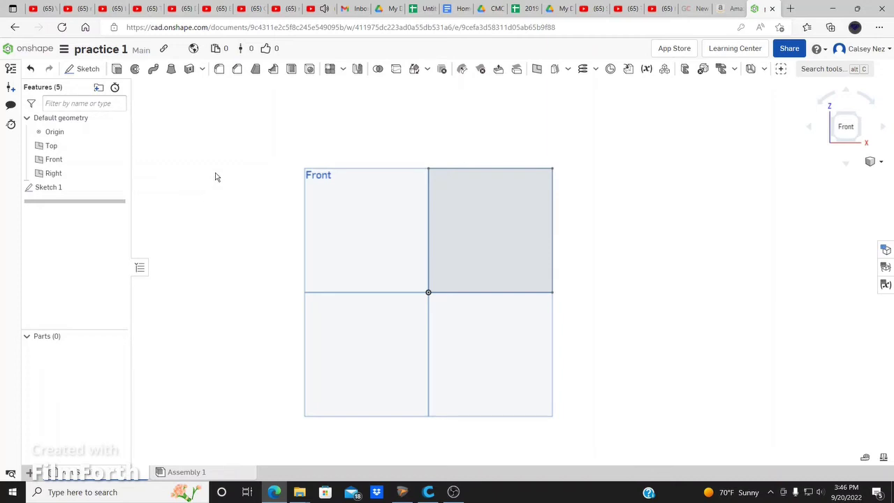
Extrude the square sketch region as a new solid with a blind depth of 3 in.
click(117, 69)
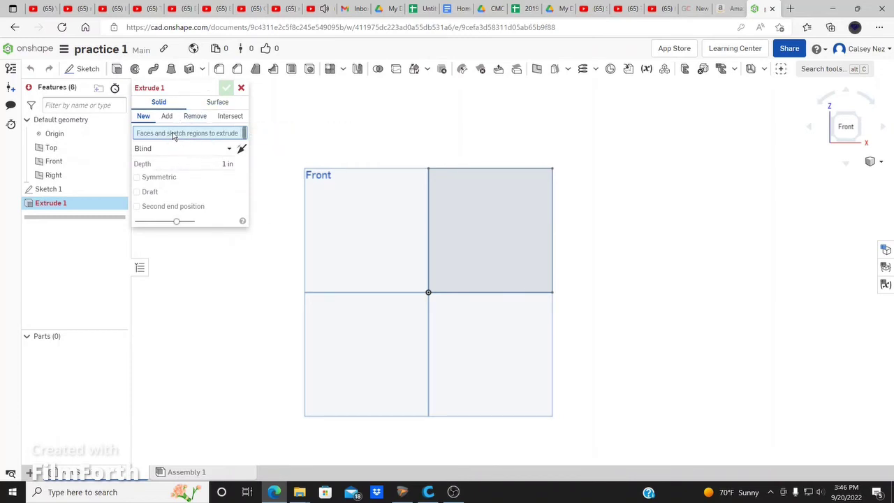
click(479, 232)
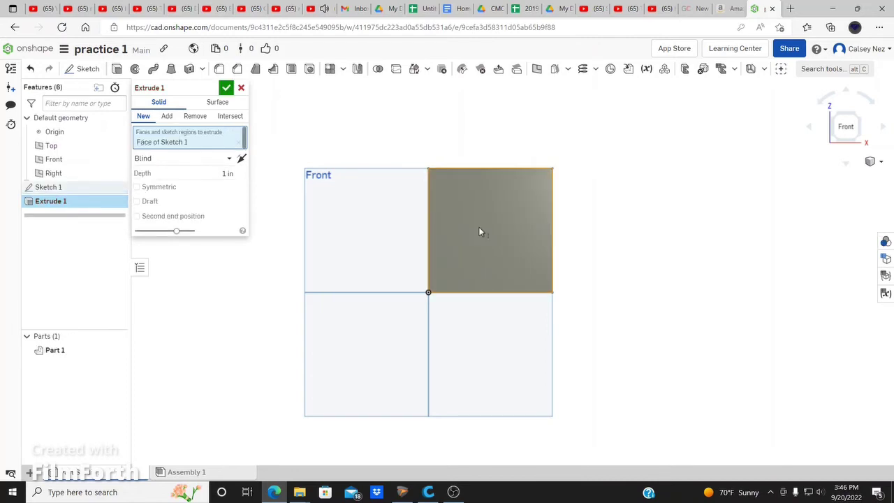
click(208, 172)
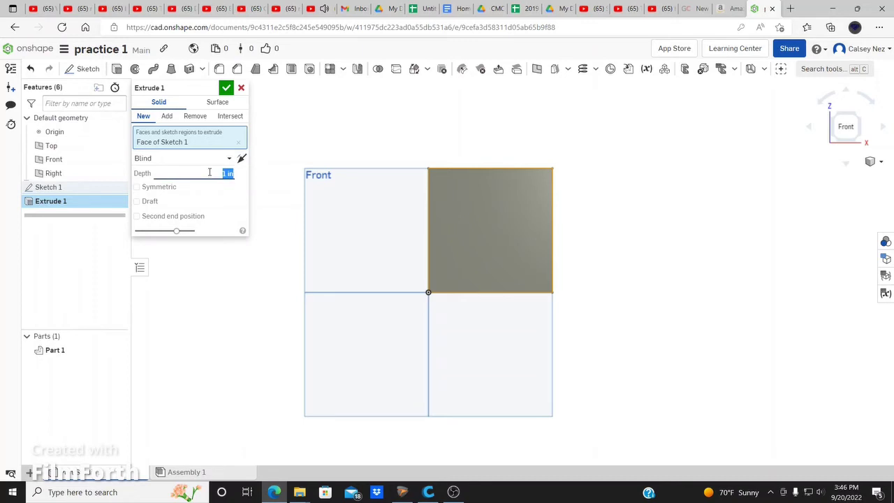
text(3)
key(Return)
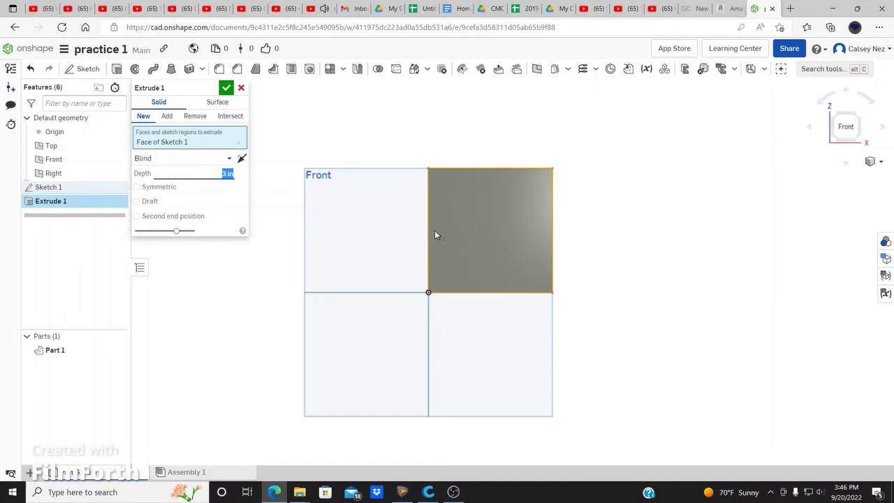
click(860, 122)
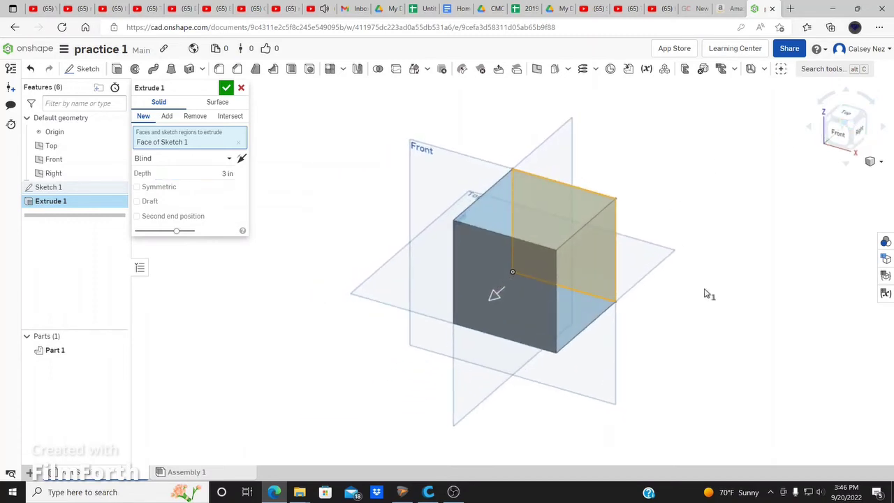
scroll(709, 340, up, 2)
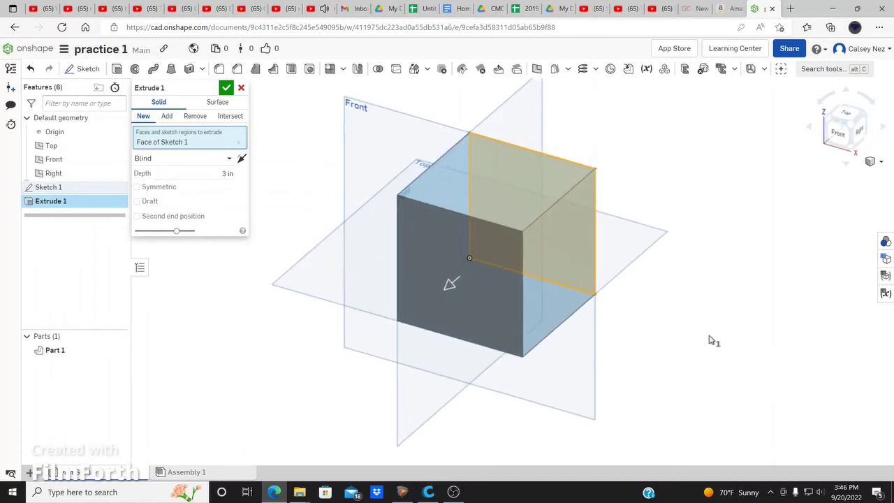
Try an extrusion depth of 1 in on the square block.
click(228, 173)
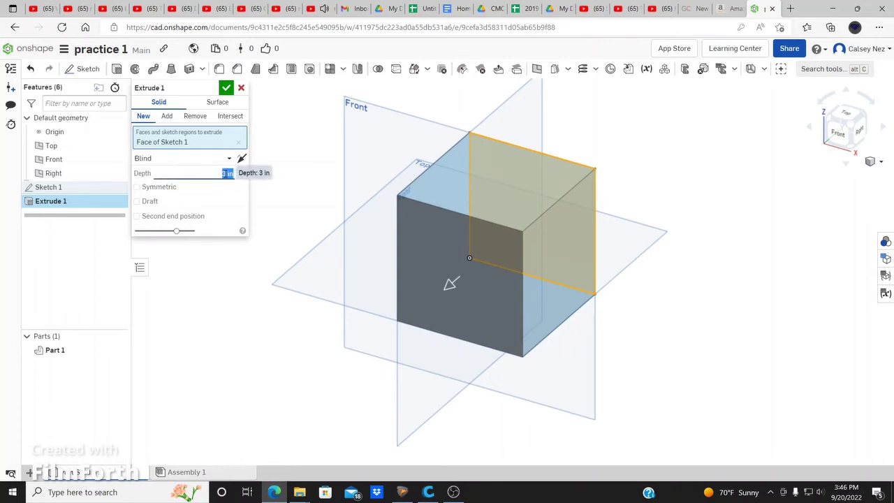
text(1)
key(Return)
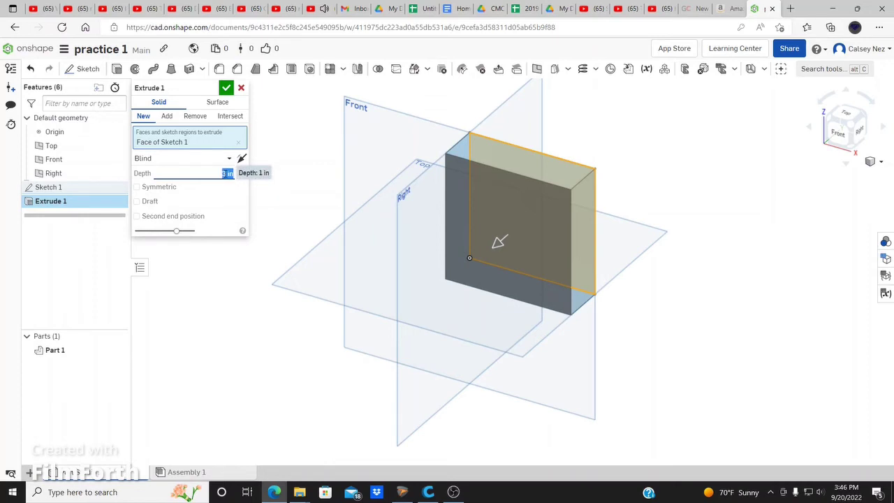
Set the extrusion depth back to 3 in and accept the cube's extrude.
text(3)
key(Return)
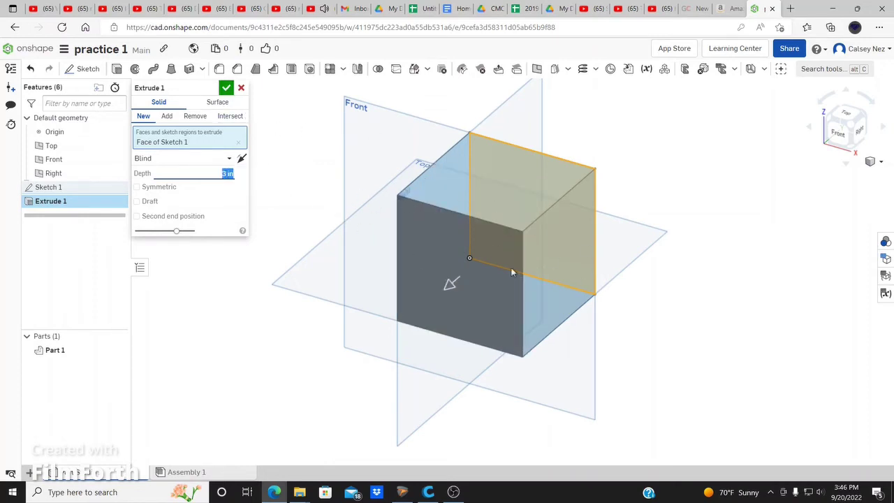
click(228, 88)
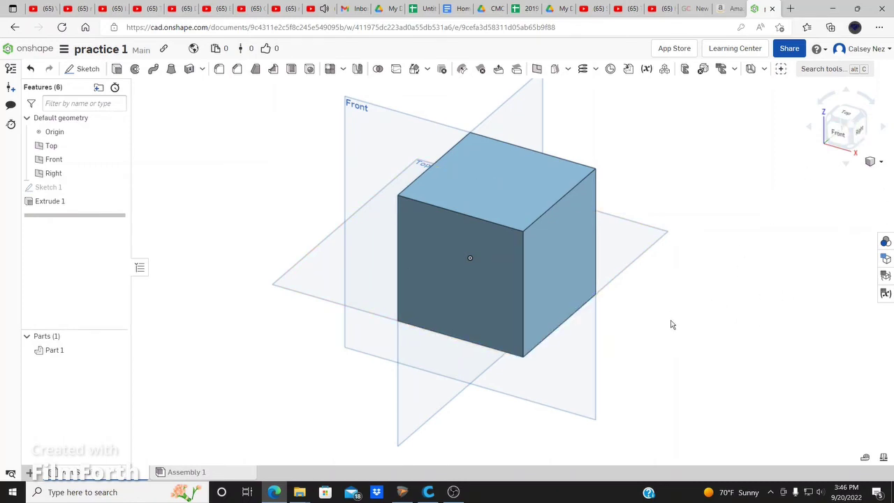
middle_drag(671, 325, 625, 335)
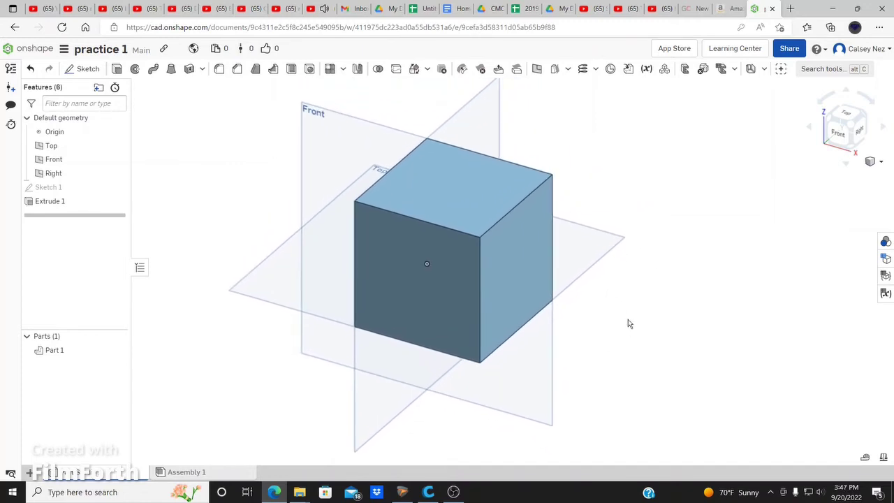
right_drag(616, 286, 597, 270)
scroll(618, 318, up, 2)
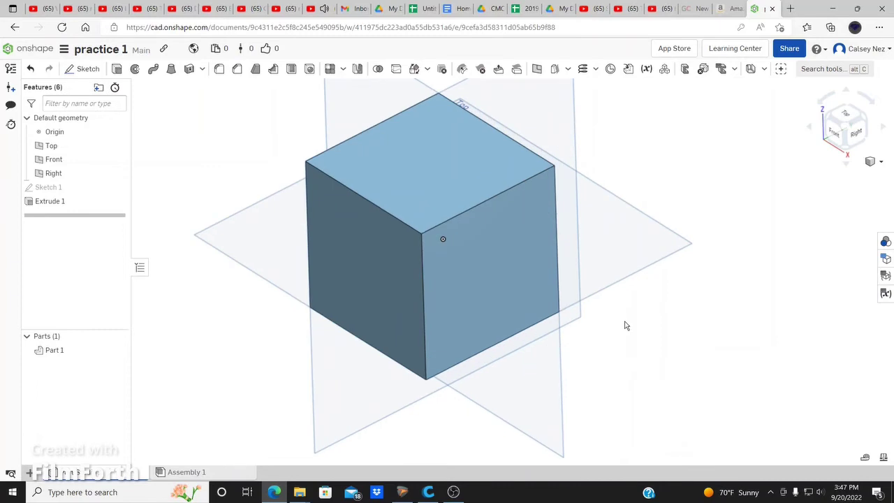
scroll(625, 325, down, 2)
scroll(626, 325, down, 2)
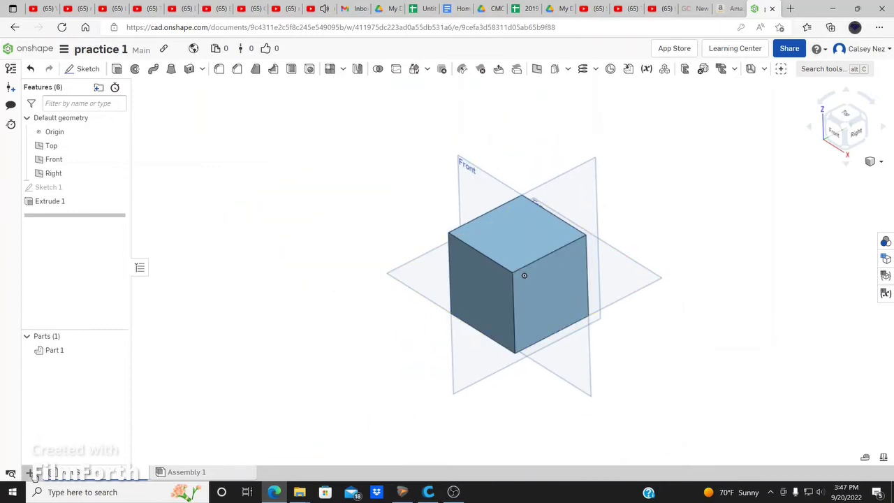
Create a second Part Studio and start a sketch on its Front plane, viewed straight on.
click(31, 474)
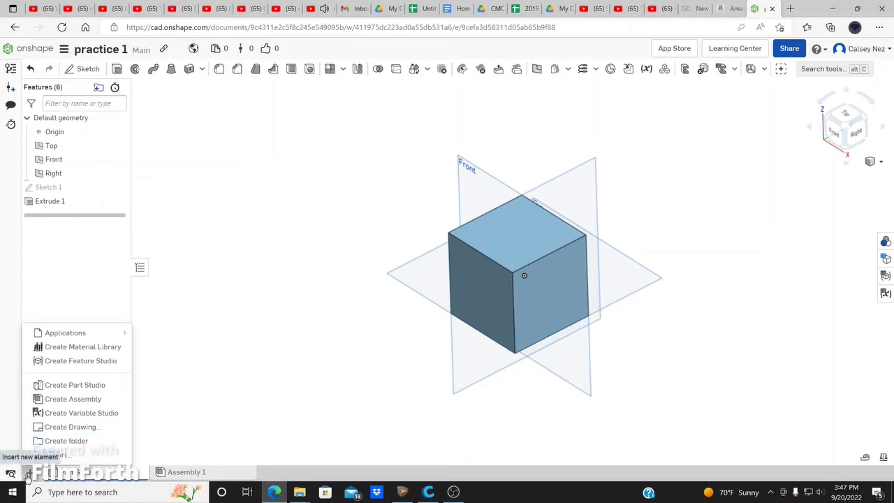
click(105, 388)
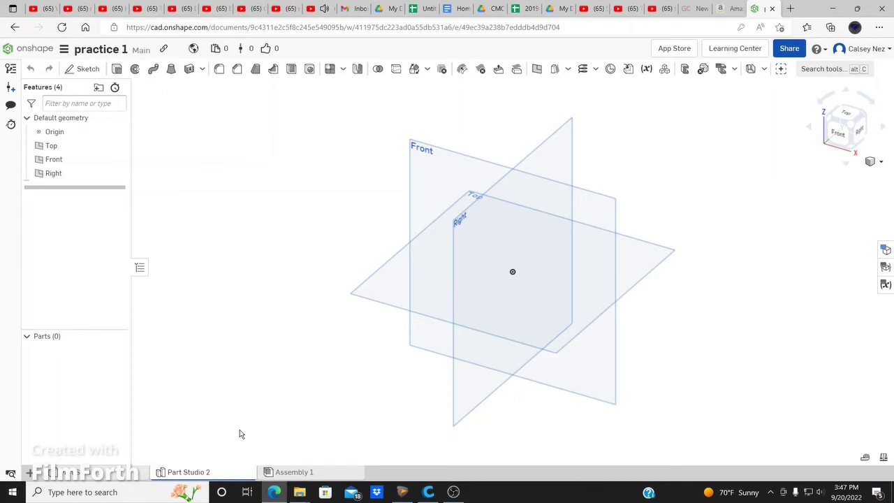
click(85, 68)
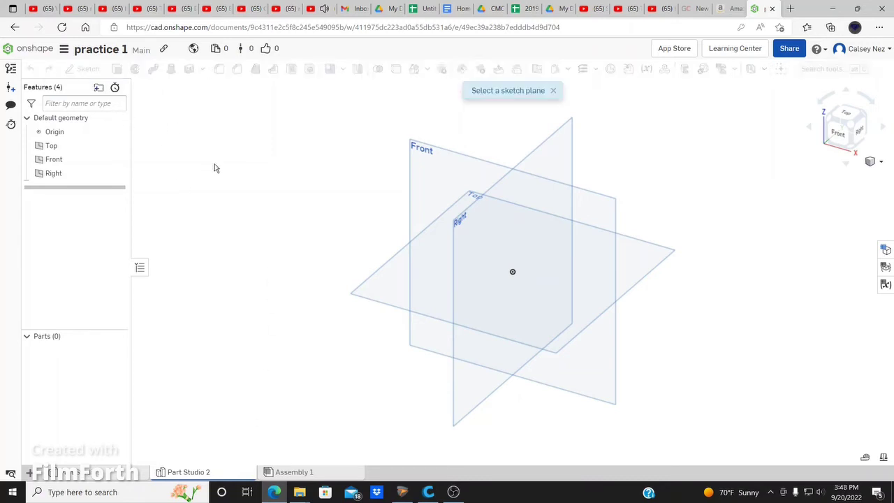
click(437, 194)
click(839, 133)
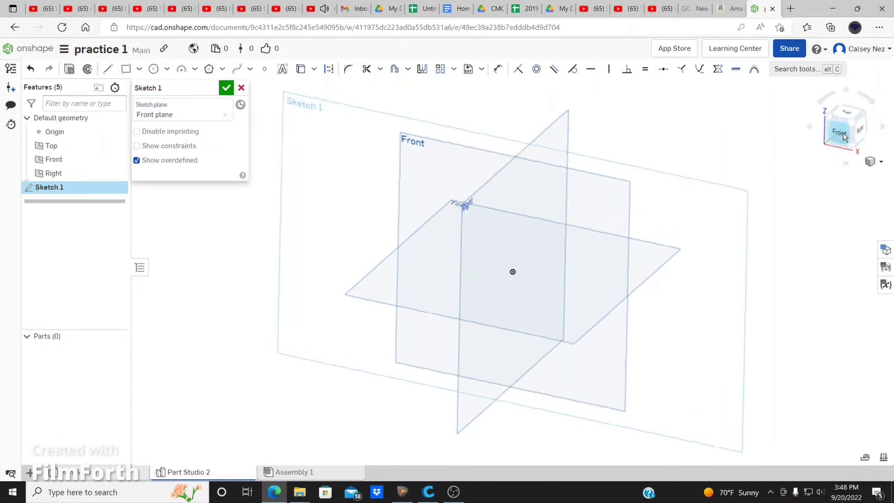
Sketch a corner rectangle about 4.19 in wide and 2.51 in high, extending up and right from the origin.
click(140, 72)
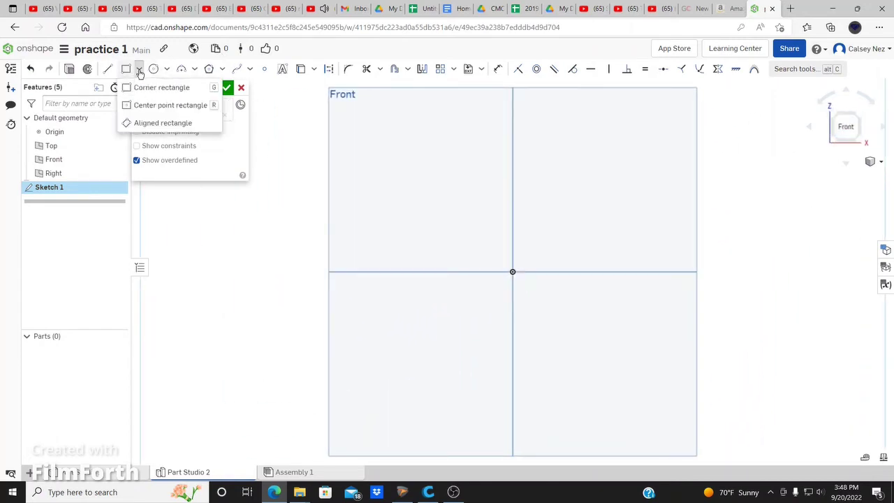
click(129, 74)
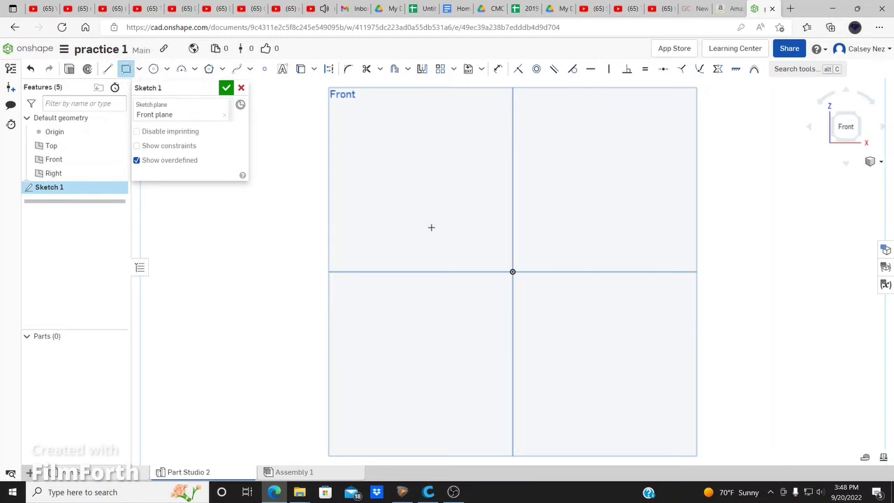
click(513, 271)
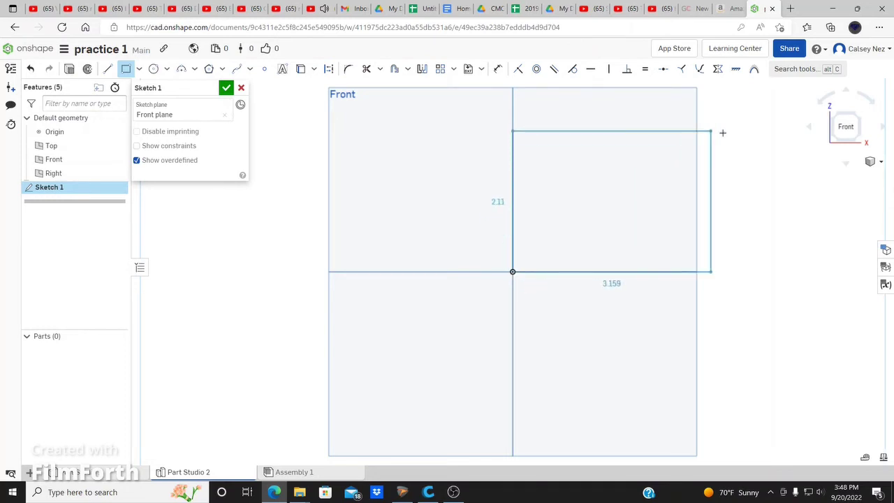
click(770, 118)
key(f)
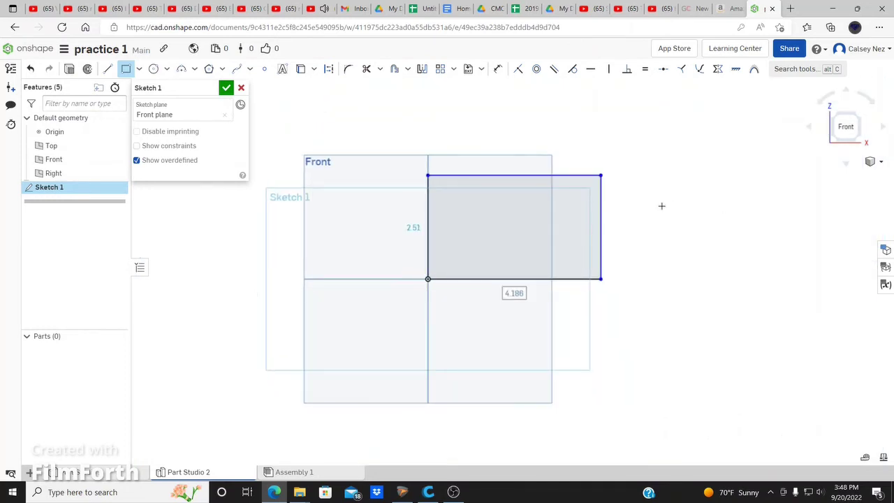
scroll(654, 214, up, 1)
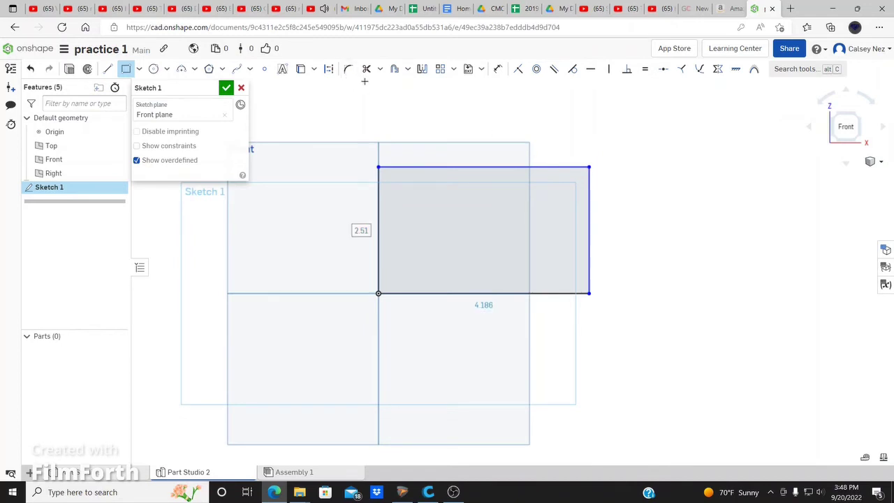
Dimension the rectangle's right side to 3 in, placing the dimension to the right of it.
click(498, 73)
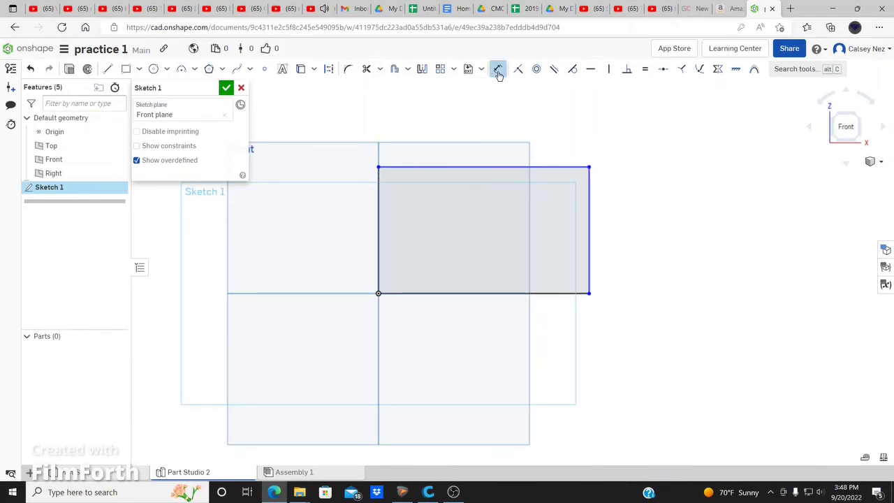
click(590, 210)
click(736, 226)
key(Return)
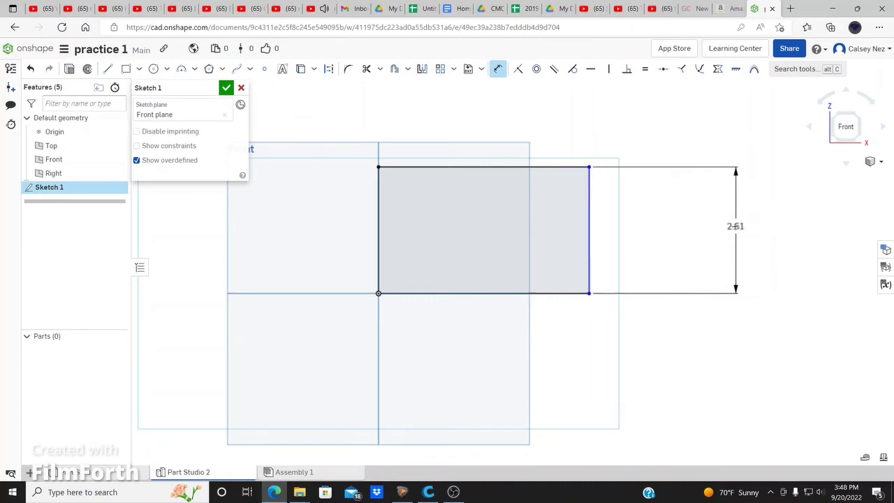
Dimension the rectangle's top line to 6 in, placing the dimension above it, and finish the sketch.
click(577, 143)
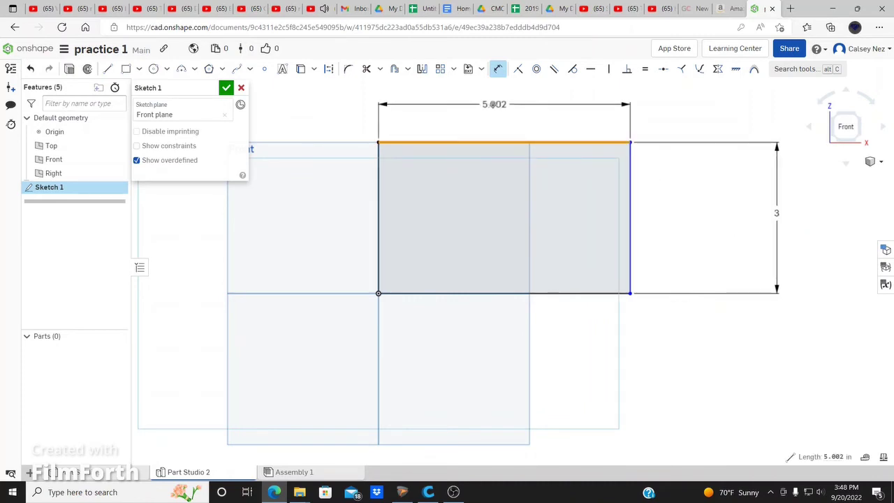
click(494, 105)
text(6)
key(Return)
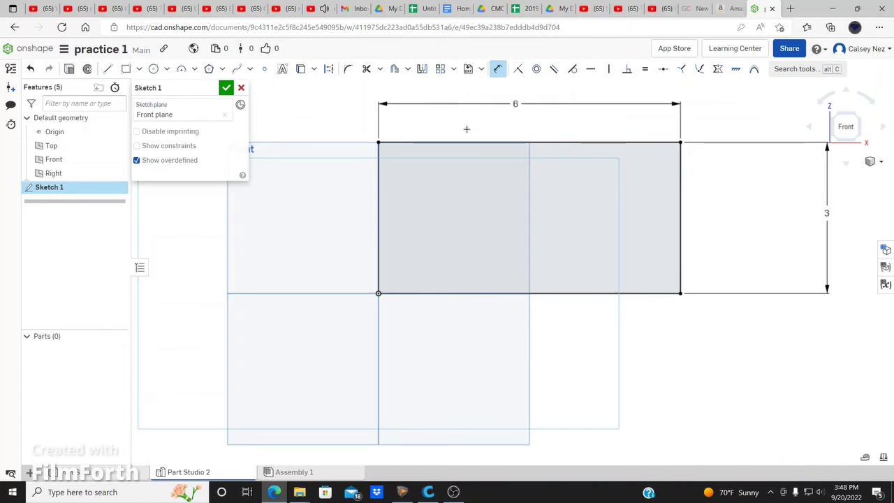
click(225, 87)
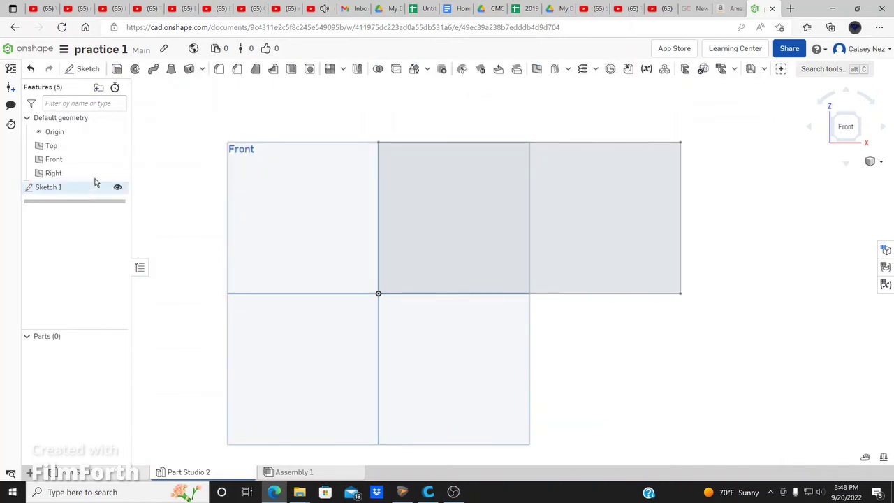
Extrude the rectangle as a new solid with a blind depth of 3 in and accept it.
click(116, 70)
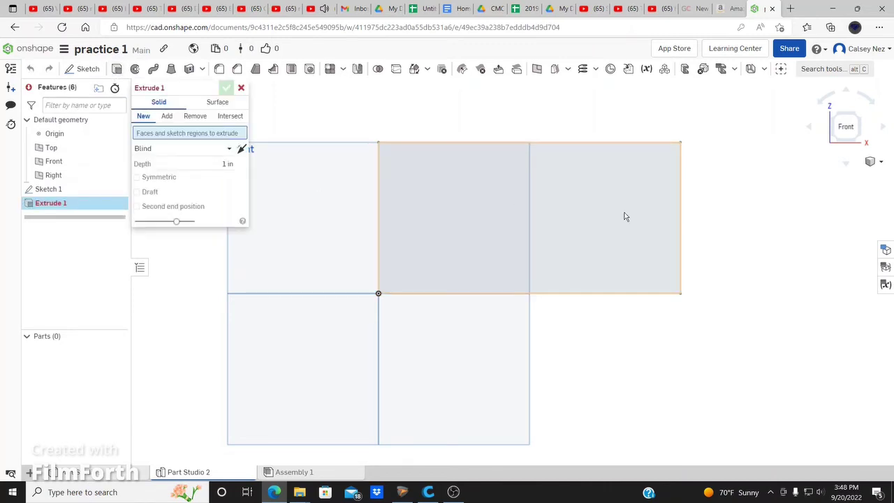
click(596, 209)
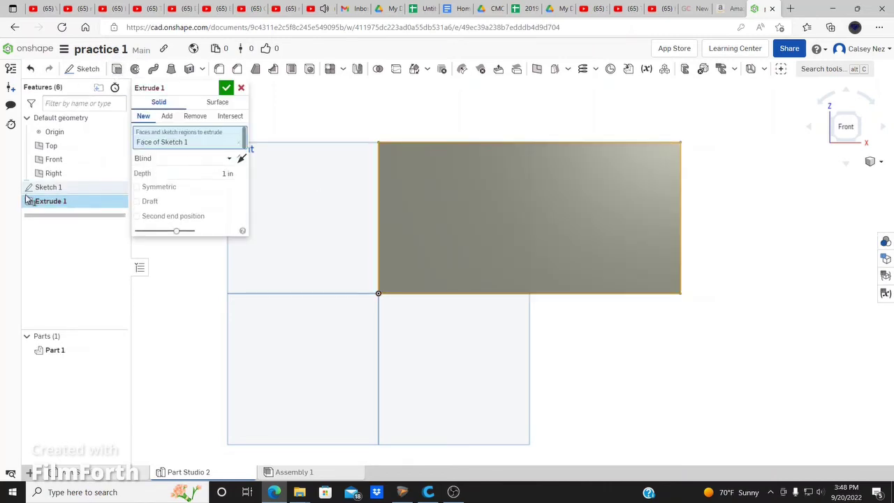
click(223, 173)
text(3)
key(Return)
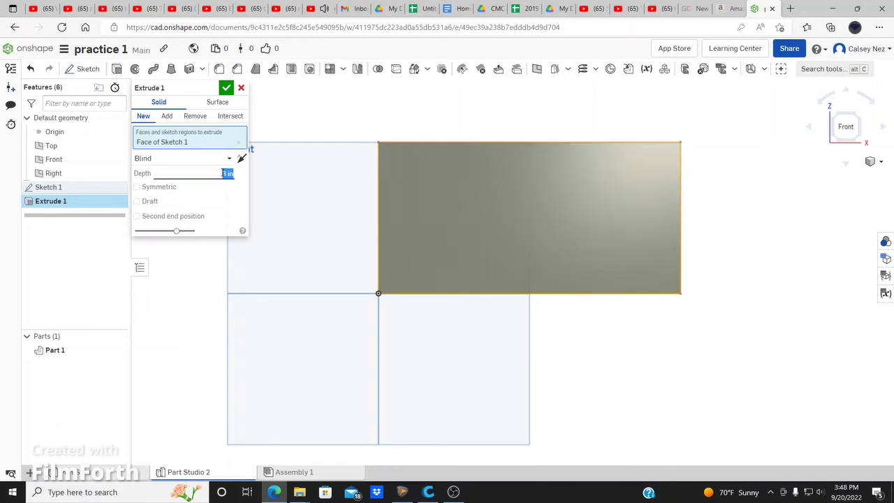
click(857, 113)
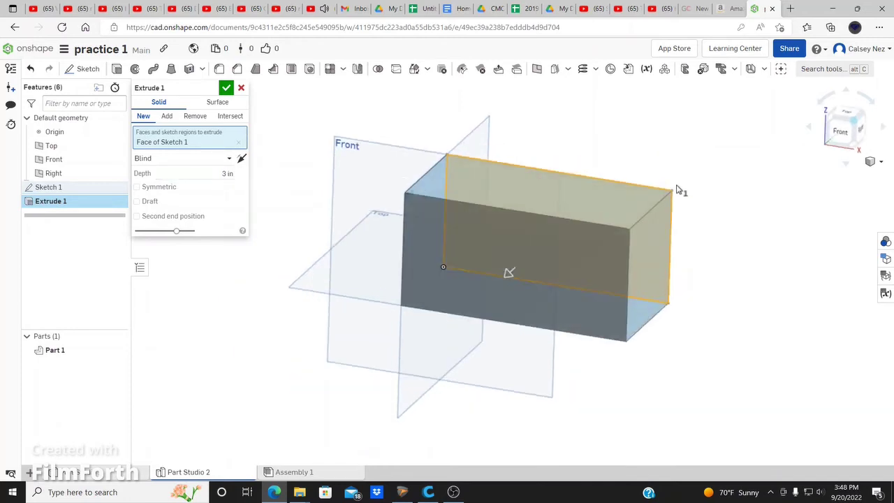
click(225, 87)
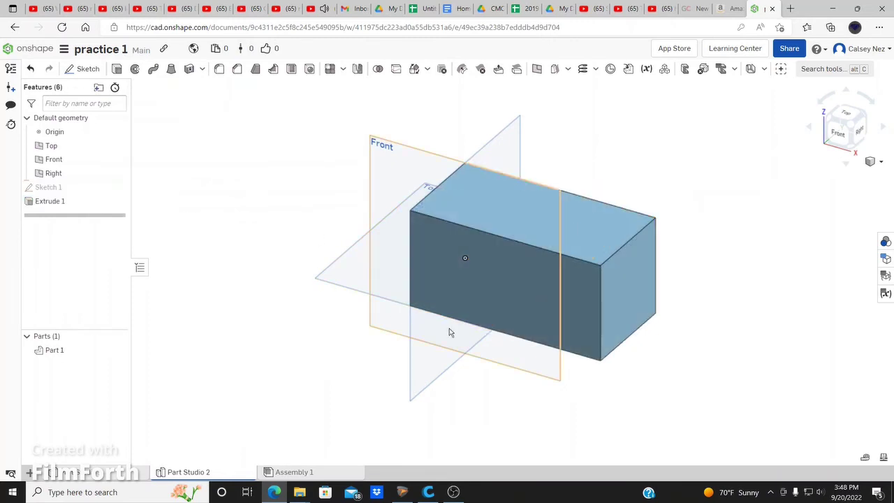
scroll(738, 317, down, 1)
scroll(738, 316, up, 2)
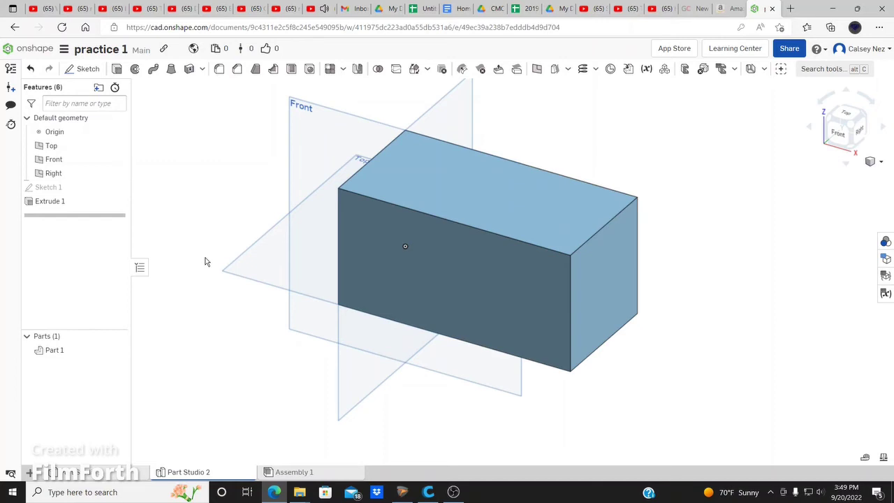
Edit the block's sketch, viewed from the front, and set the rectangle's width to 12 in.
right_click(58, 195)
click(84, 220)
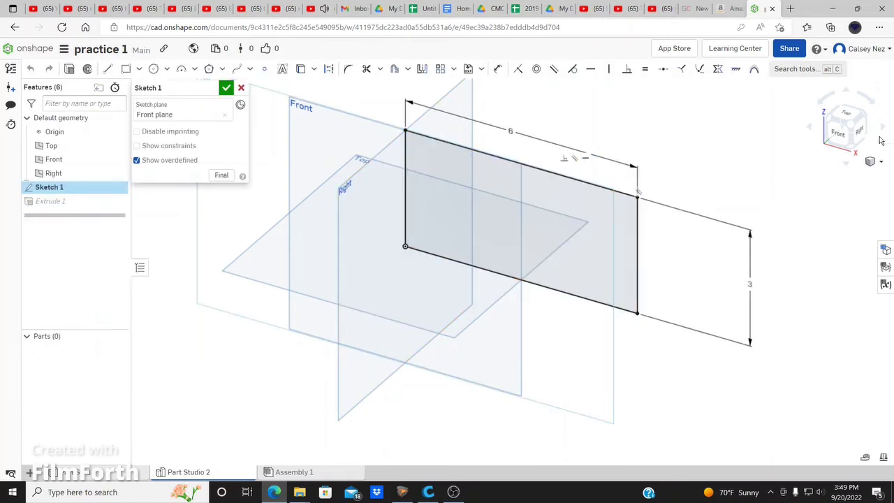
click(839, 132)
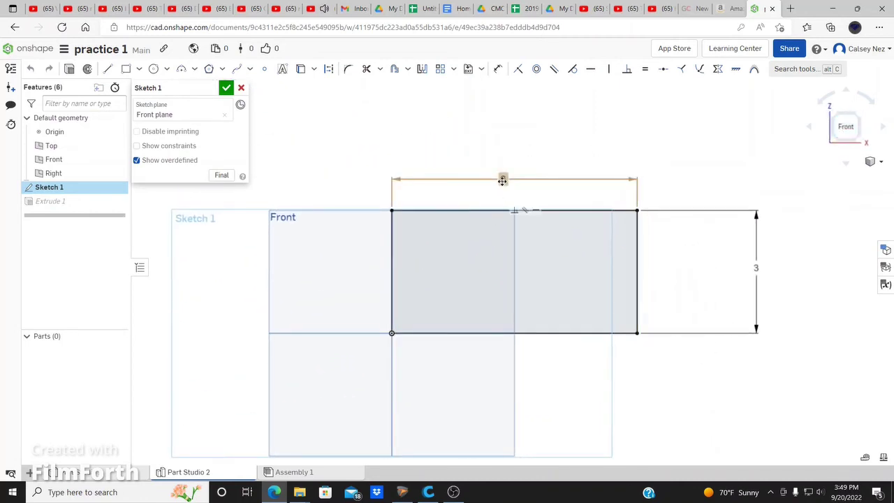
double_click(502, 179)
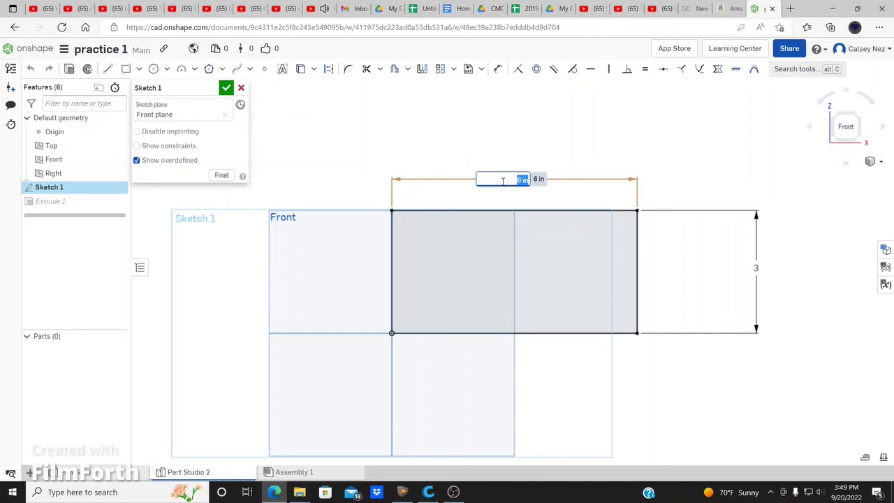
text(12)
key(Return)
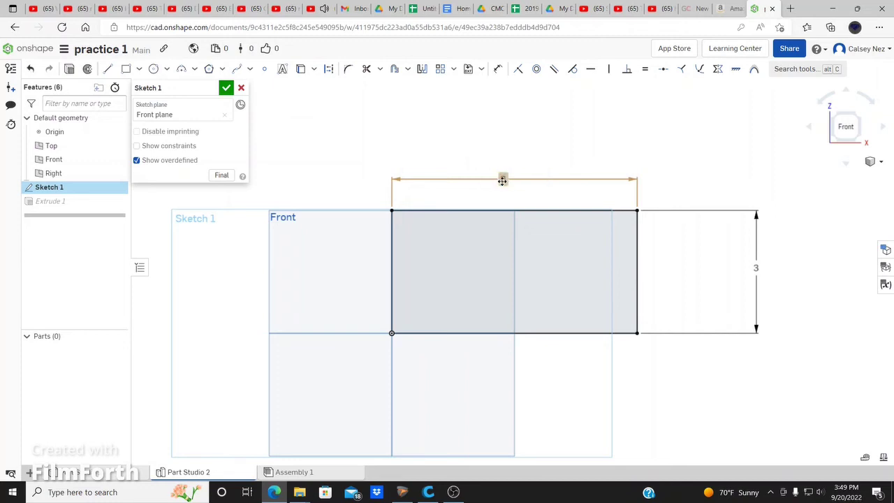
Set the rectangle's height to 5 in and finish the sketch.
scroll(378, 232, up, 2)
scroll(302, 250, down, 3)
scroll(301, 250, down, 1)
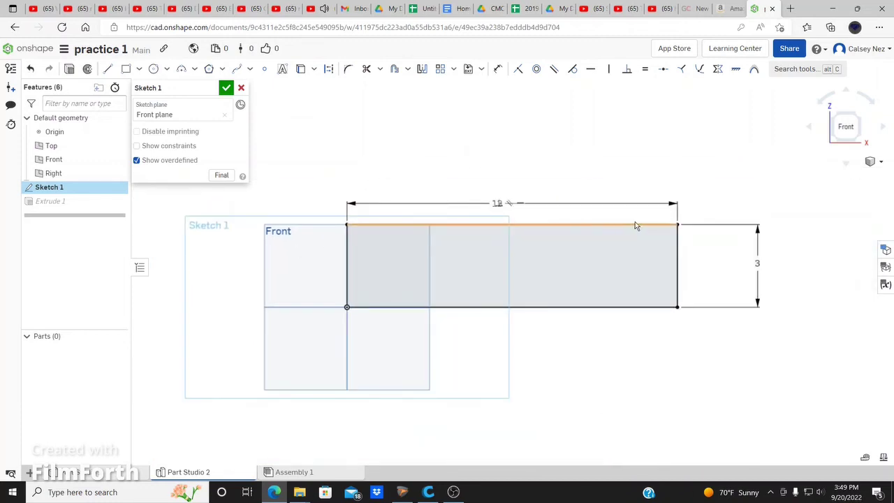
scroll(610, 224, up, 1)
double_click(790, 274)
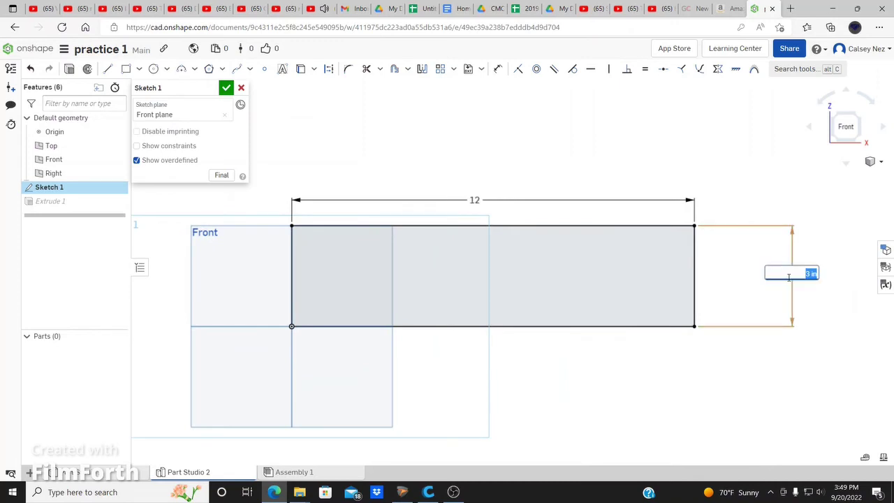
text(5)
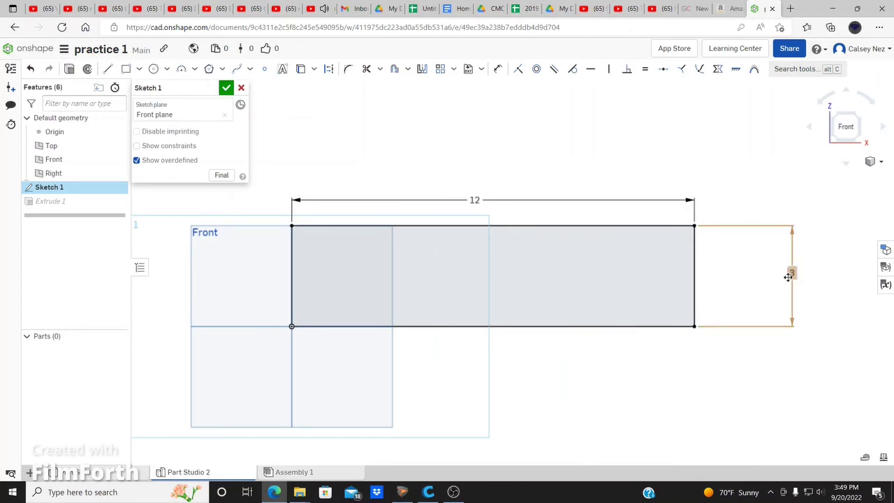
key(Return)
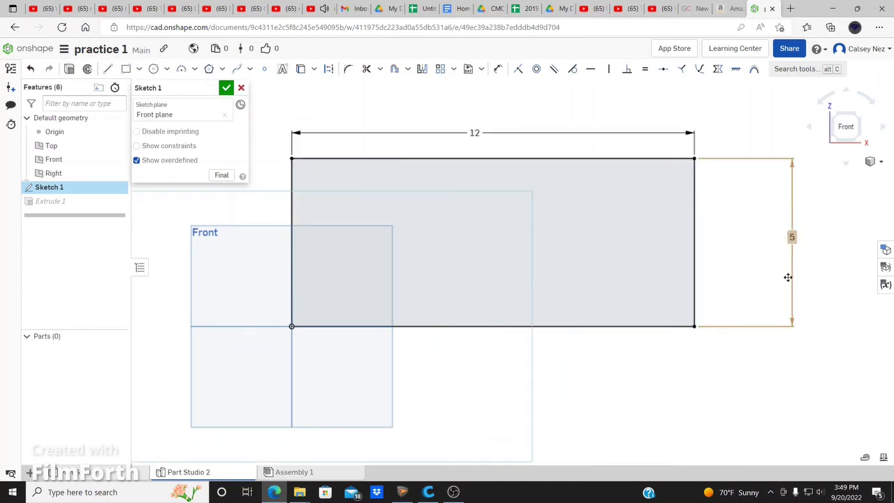
click(227, 88)
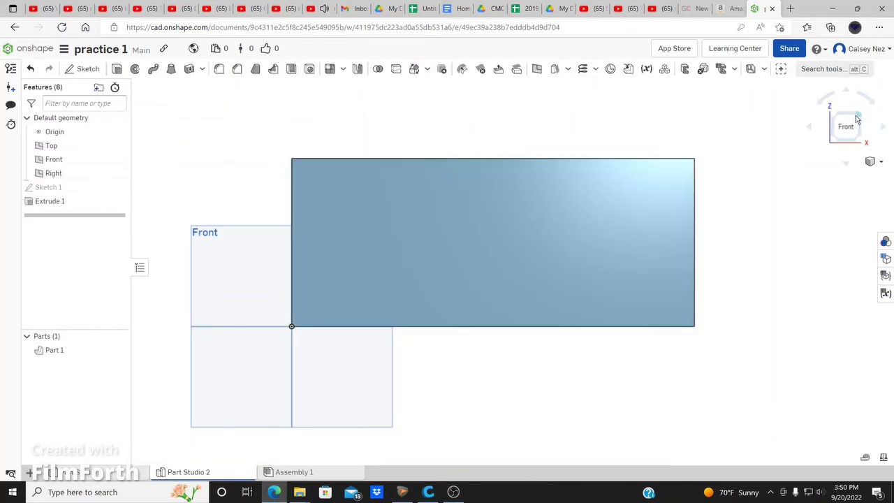
Edit the block's extrude, stretching its blind depth toward the front to about 9.82 in, and accept it.
click(861, 118)
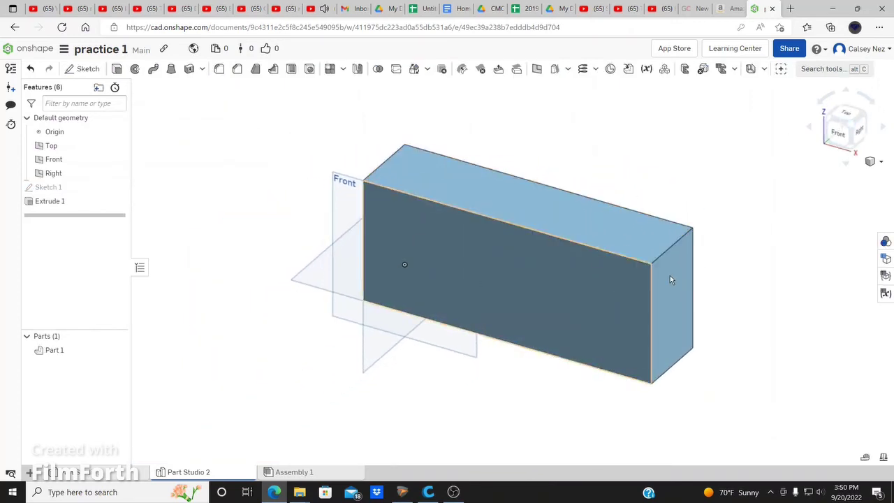
right_click(43, 205)
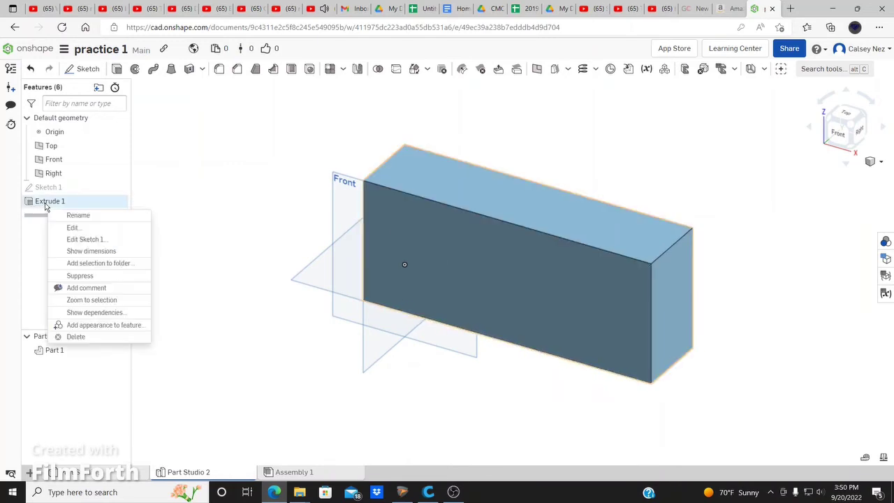
click(73, 227)
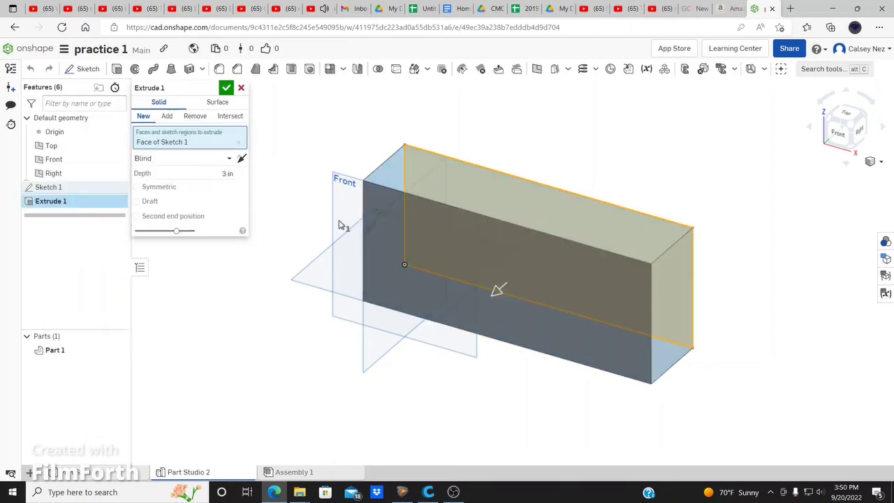
drag(498, 292, 379, 349)
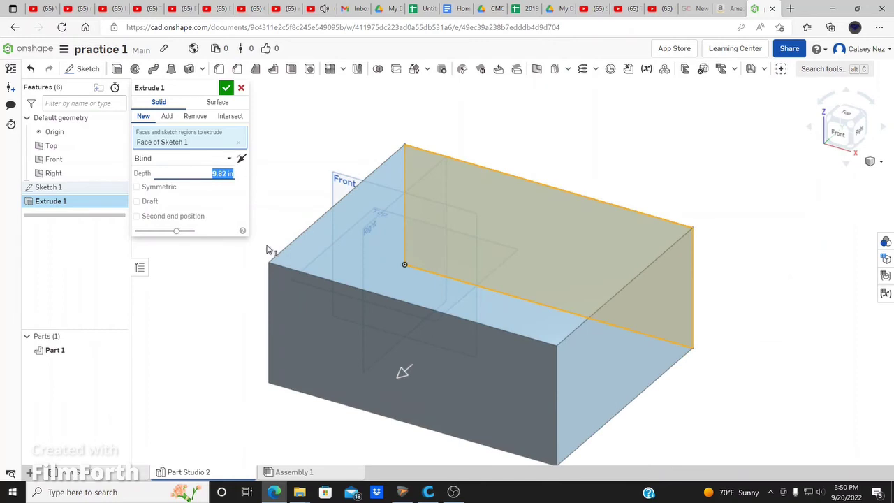
click(226, 88)
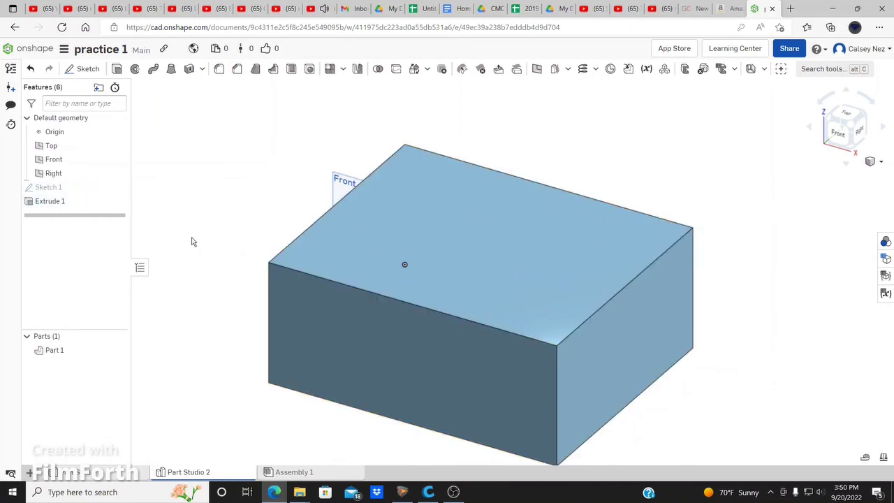
scroll(208, 235, up, 1)
scroll(208, 235, down, 3)
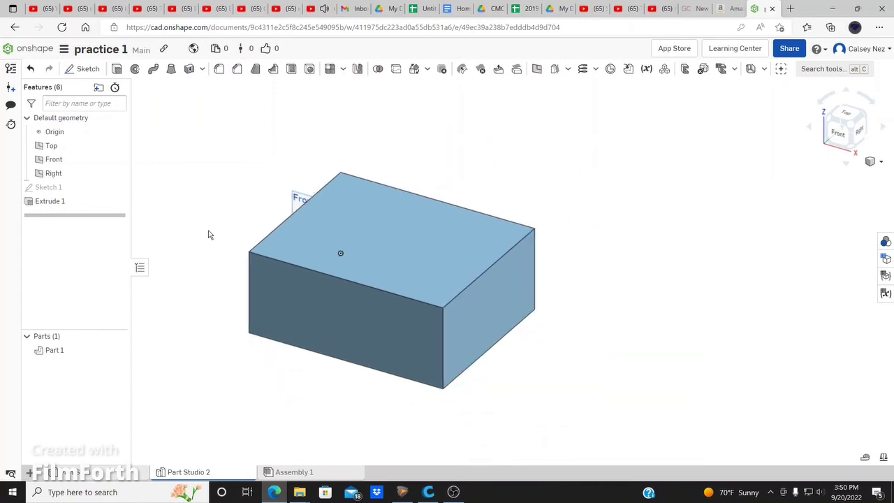
Create a new Part Studio and start a sketch on the Top plane, viewed from the top.
click(29, 472)
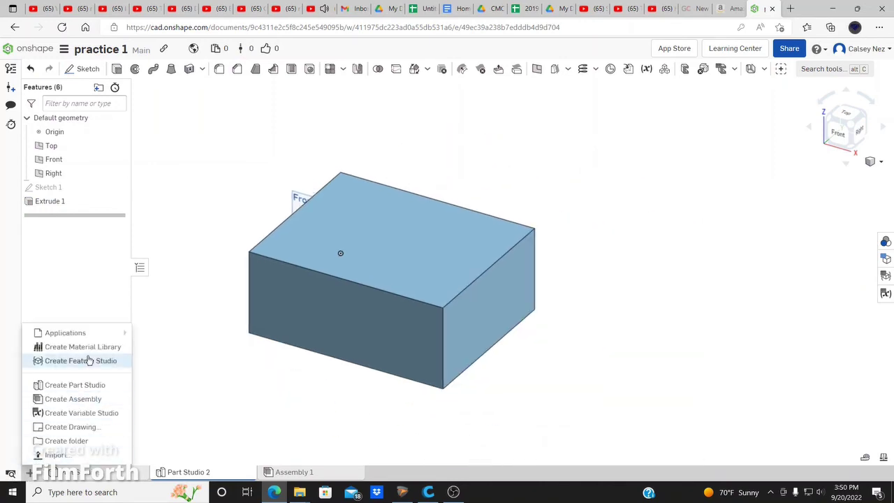
click(78, 385)
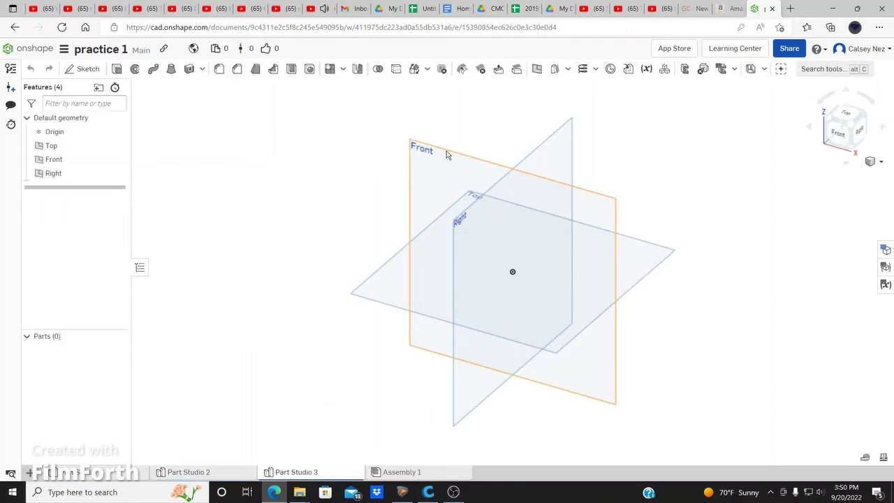
click(88, 69)
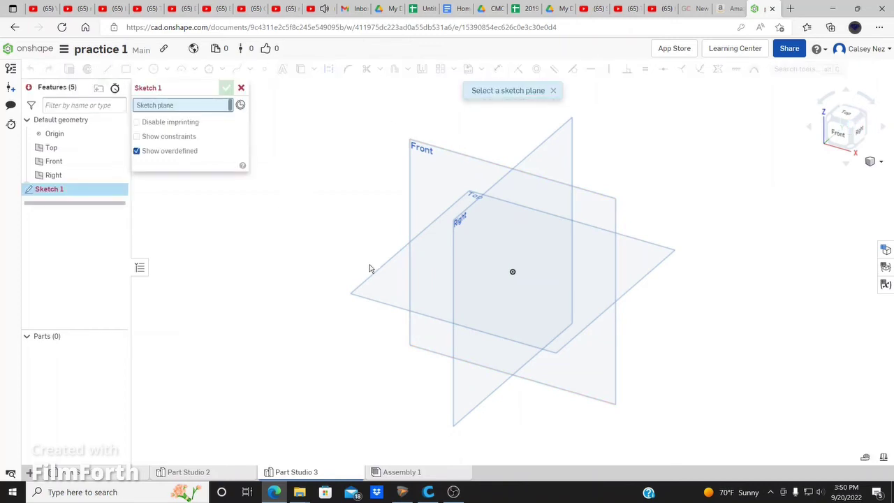
click(385, 287)
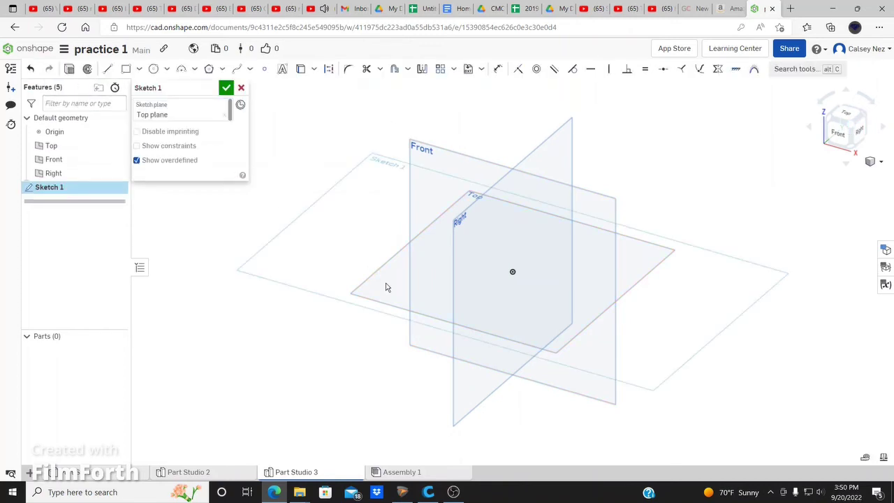
click(846, 116)
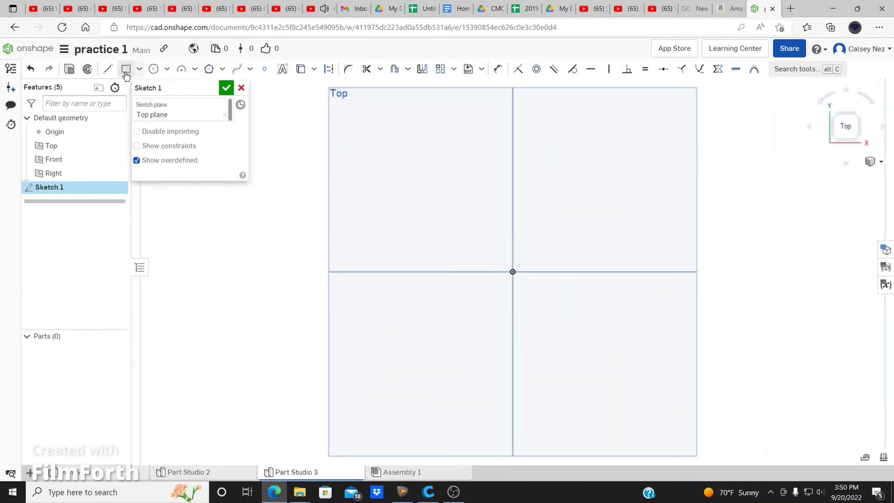
click(139, 68)
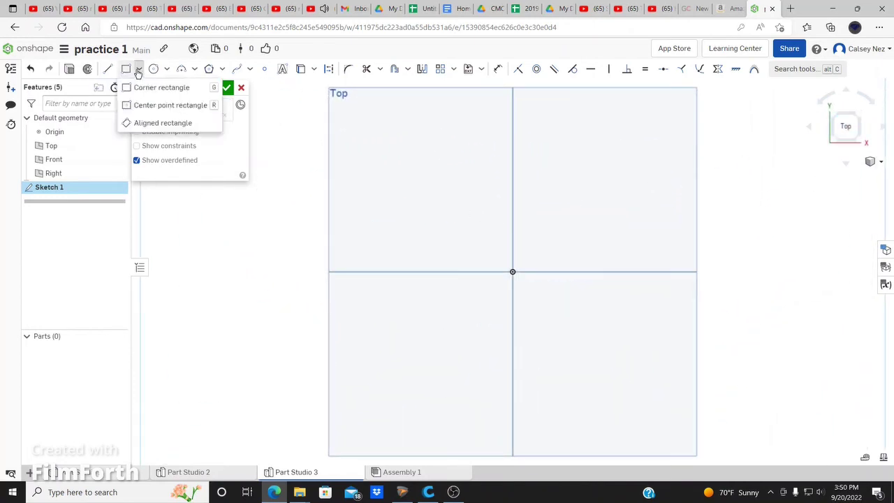
click(182, 106)
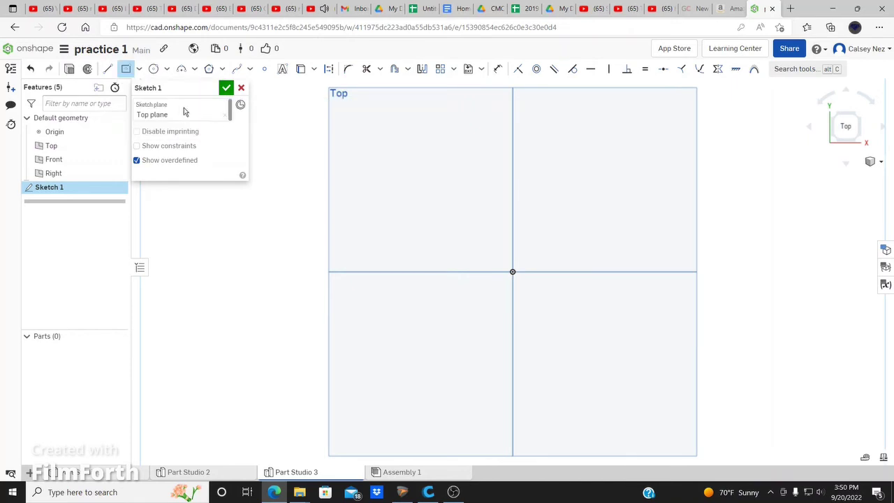
click(513, 272)
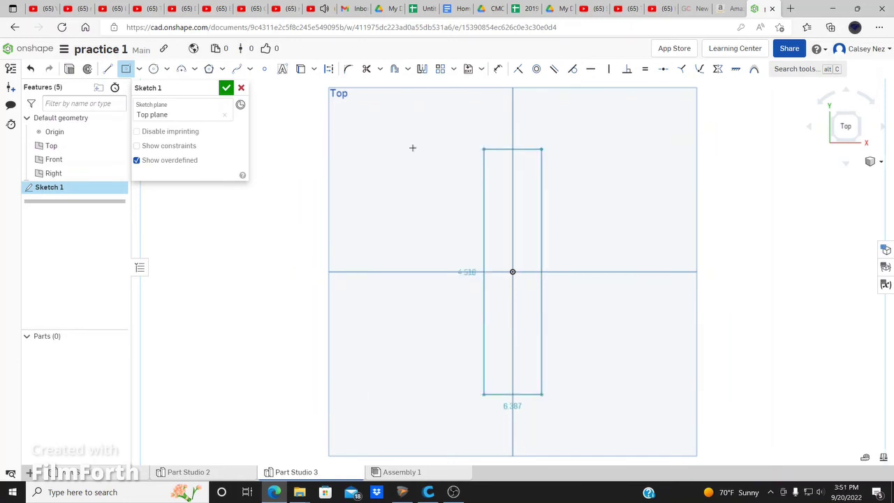
Sketch a center point rectangle about 13.97 in wide and 8.56 in high, centred on the origin.
click(139, 70)
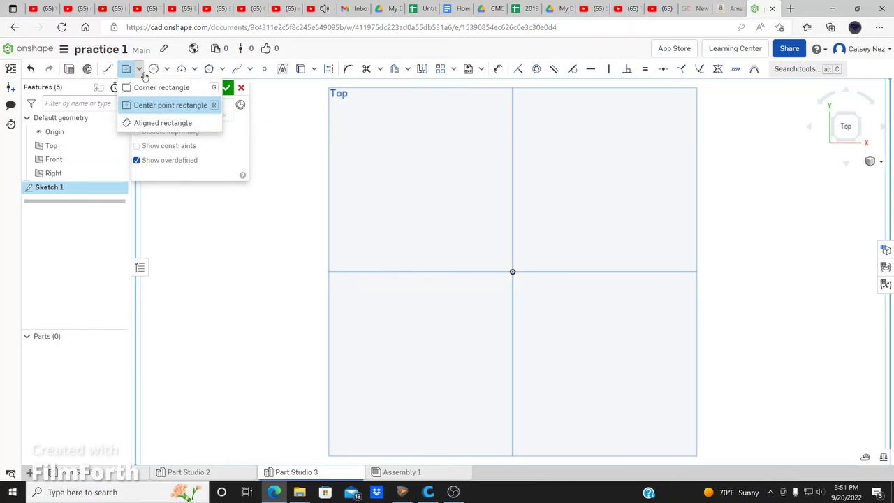
click(171, 105)
click(513, 272)
scroll(366, 287, up, 3)
scroll(365, 287, down, 8)
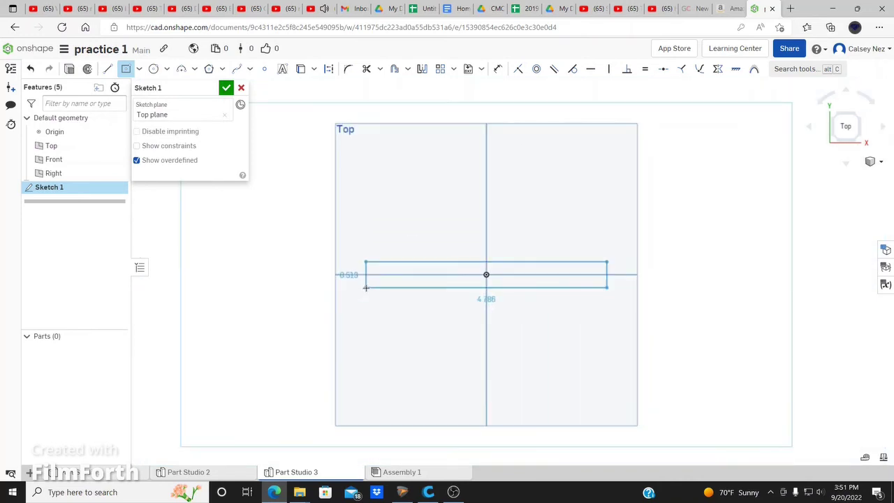
click(280, 363)
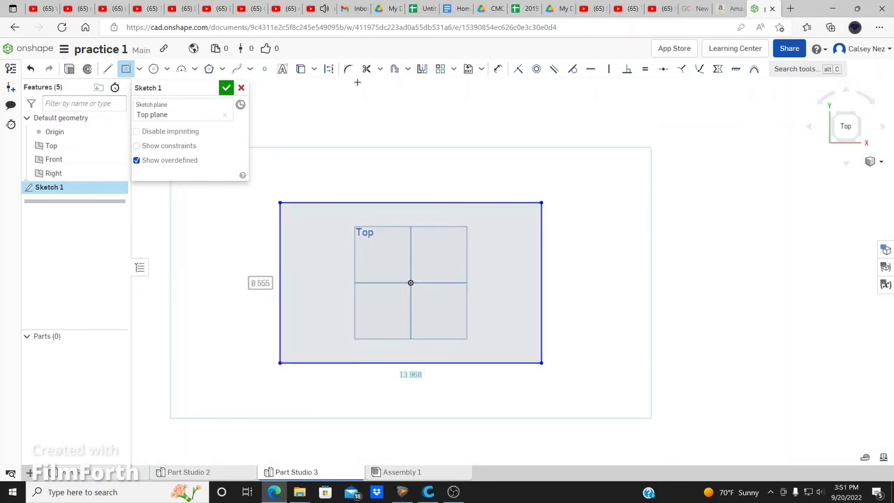
Dimension the rectangle's top line to 7 in, placing the dimension above it.
click(497, 69)
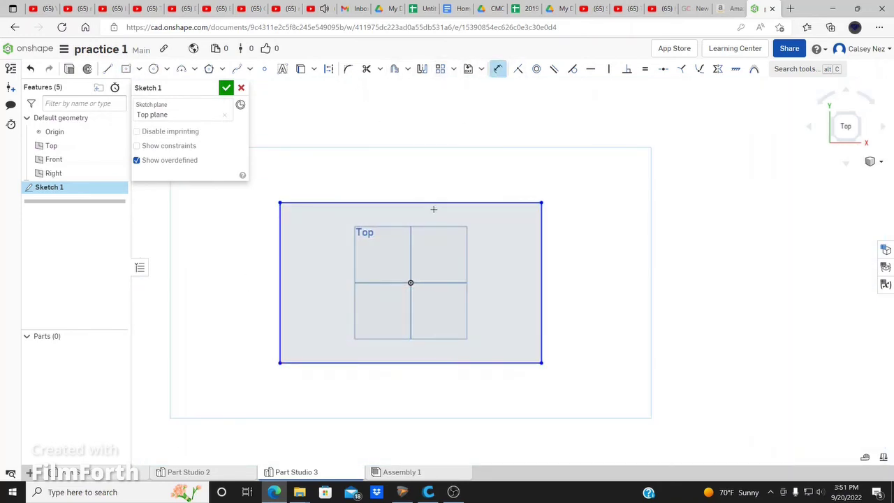
click(434, 202)
click(428, 169)
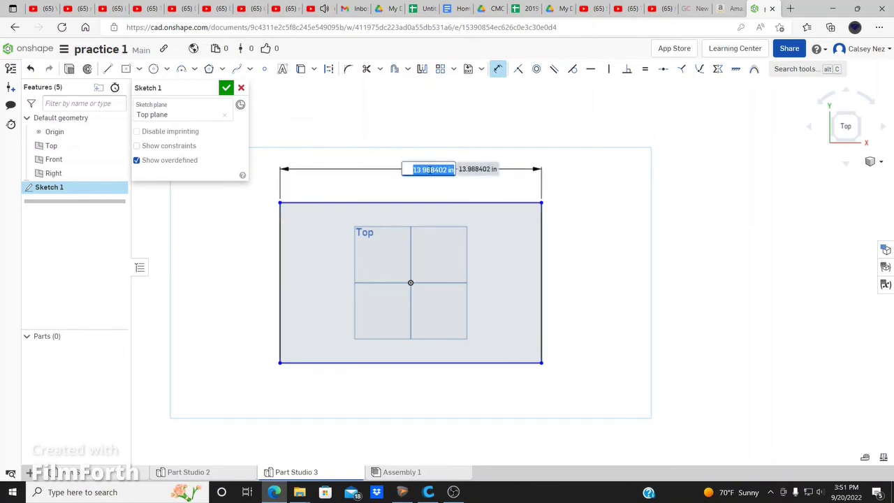
key(Return)
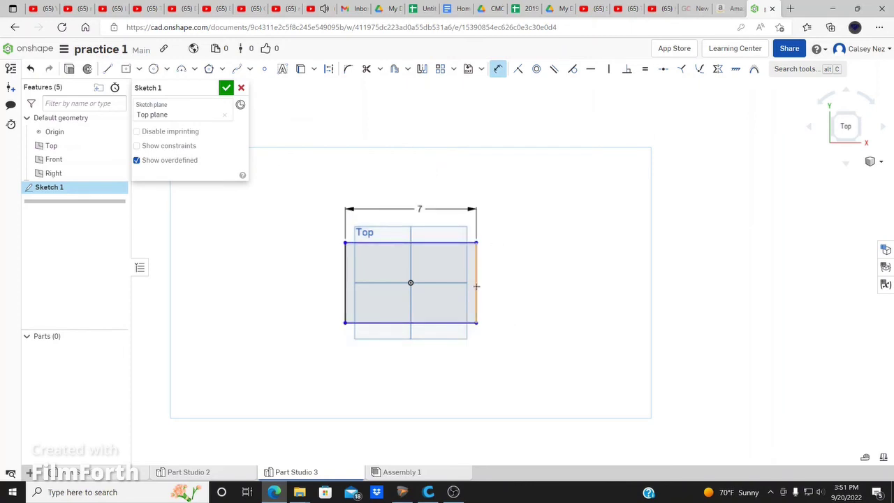
Dimension the rectangle's right side to 7 in, placing the dimension to the right of it, and finish the sketch.
click(477, 293)
click(508, 287)
text(7)
key(Return)
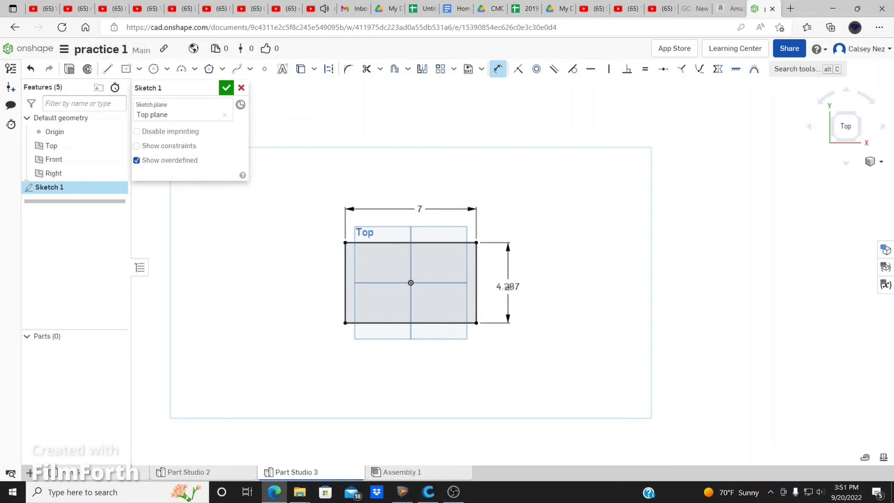
scroll(391, 306, up, 2)
scroll(391, 306, up, 1)
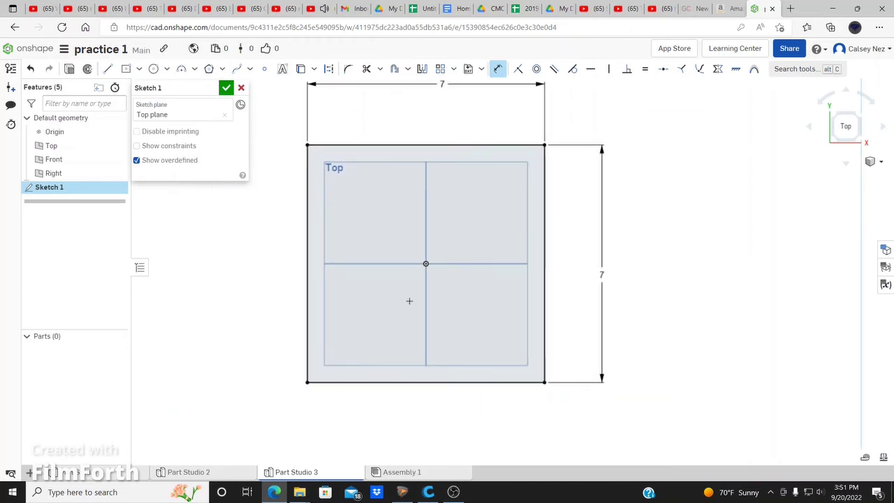
click(227, 89)
scroll(277, 370, up, 2)
mouse_move(275, 371)
middle_down()
mouse_move(282, 271)
mouse_move(269, 374)
middle_up()
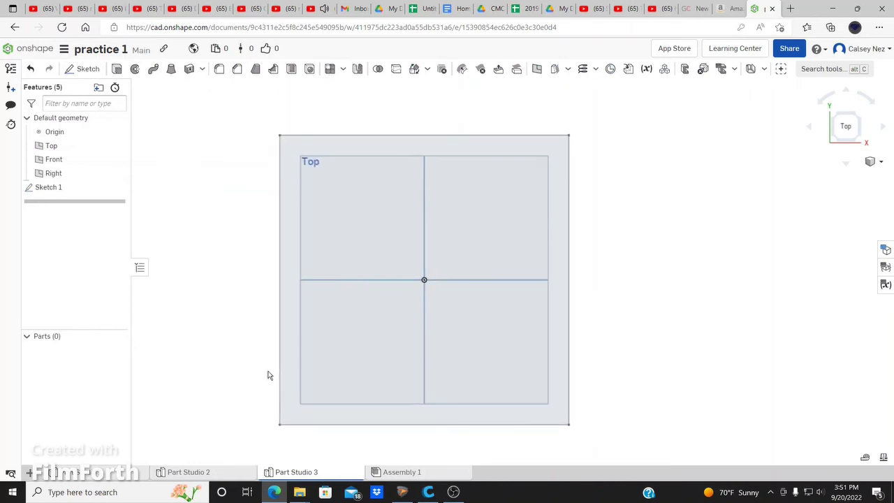
right_drag(269, 374, 195, 358)
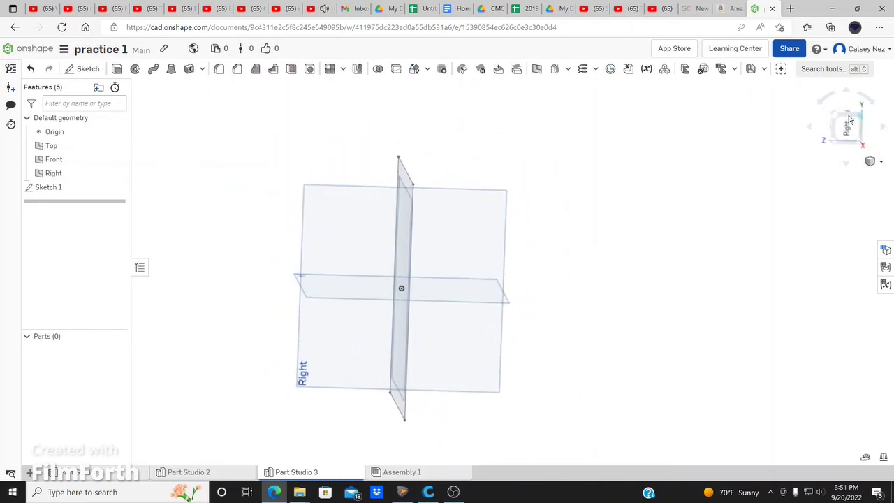
click(849, 128)
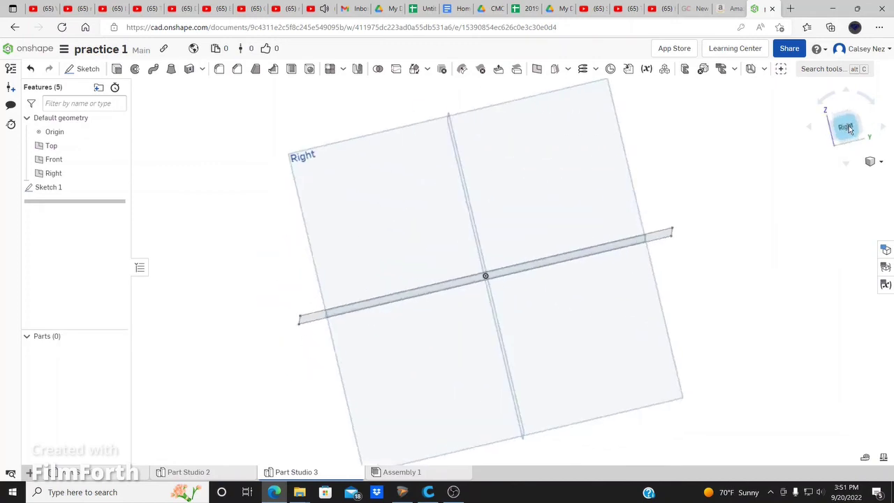
click(861, 121)
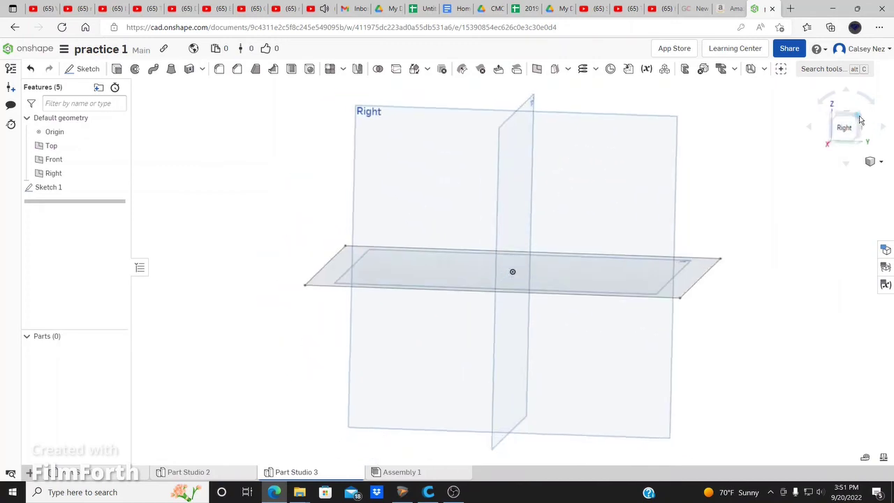
click(116, 68)
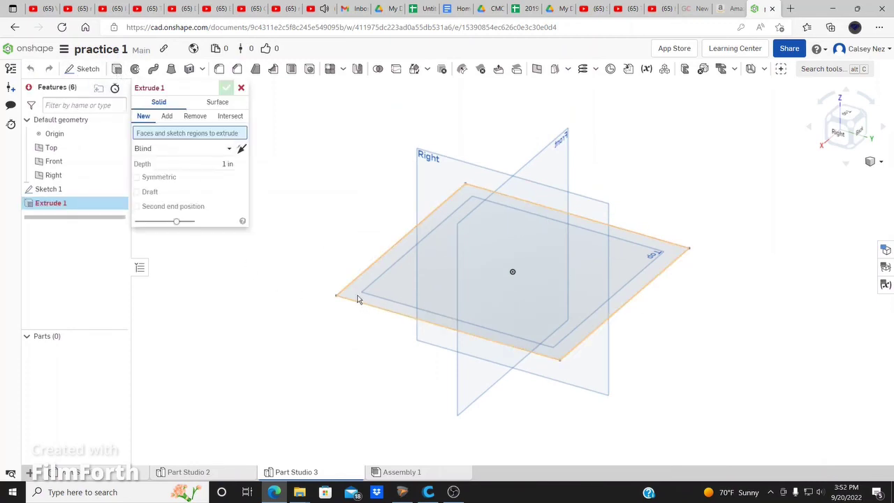
click(240, 88)
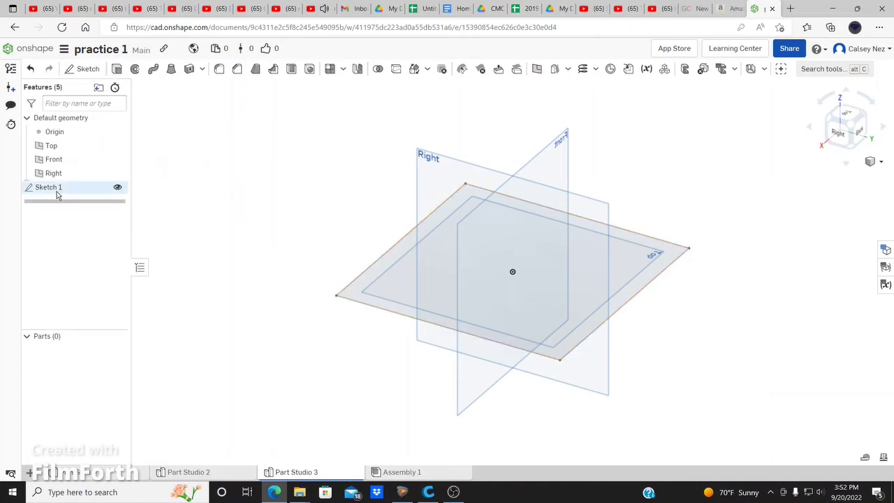
click(57, 189)
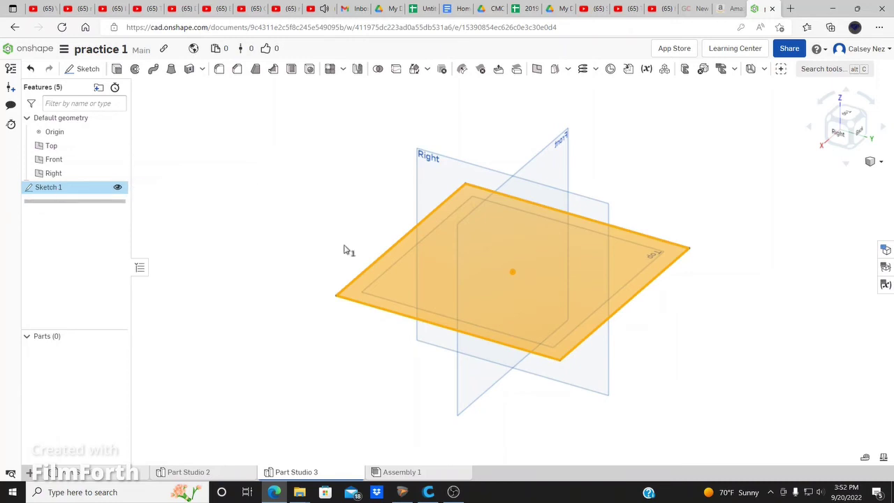
click(118, 70)
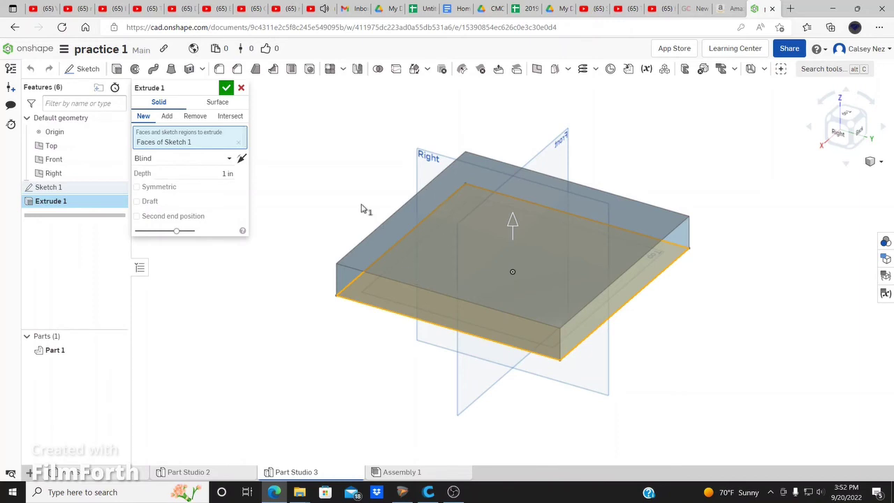
click(241, 88)
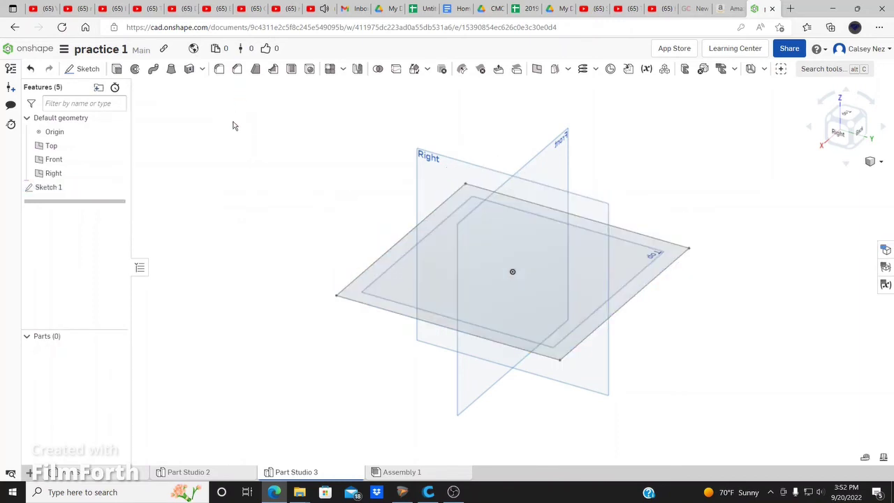
click(116, 68)
click(439, 291)
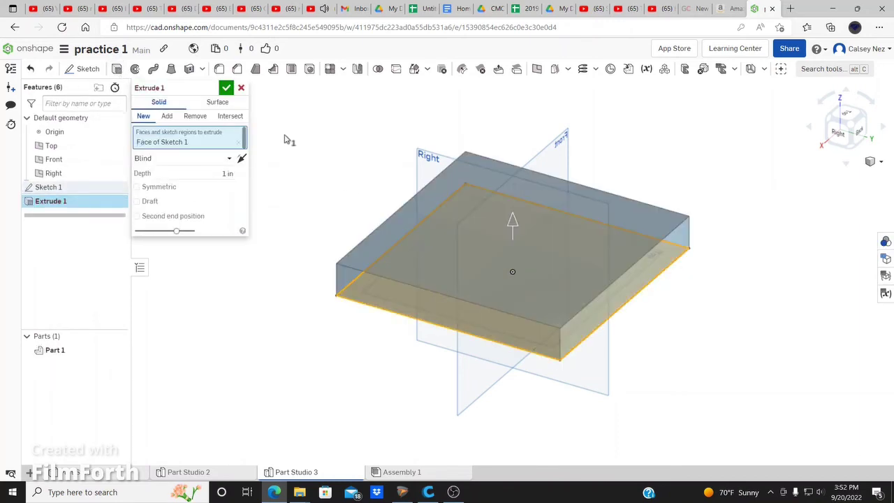
click(241, 87)
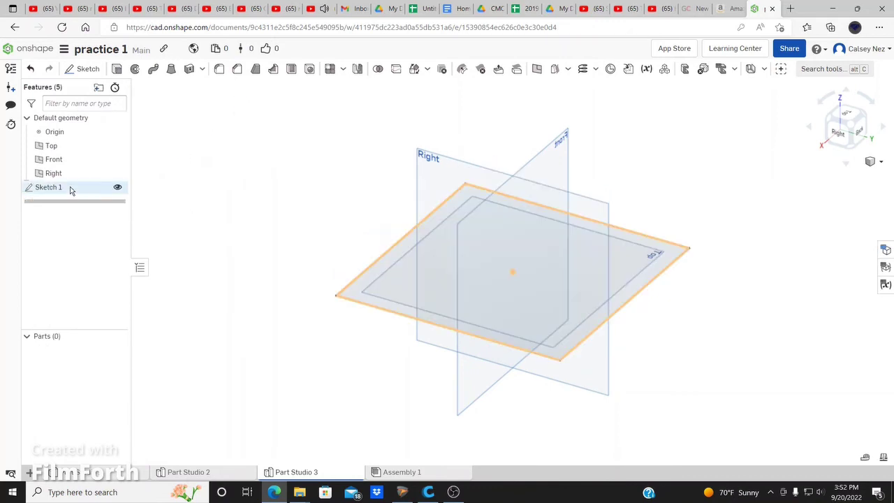
click(71, 188)
click(118, 69)
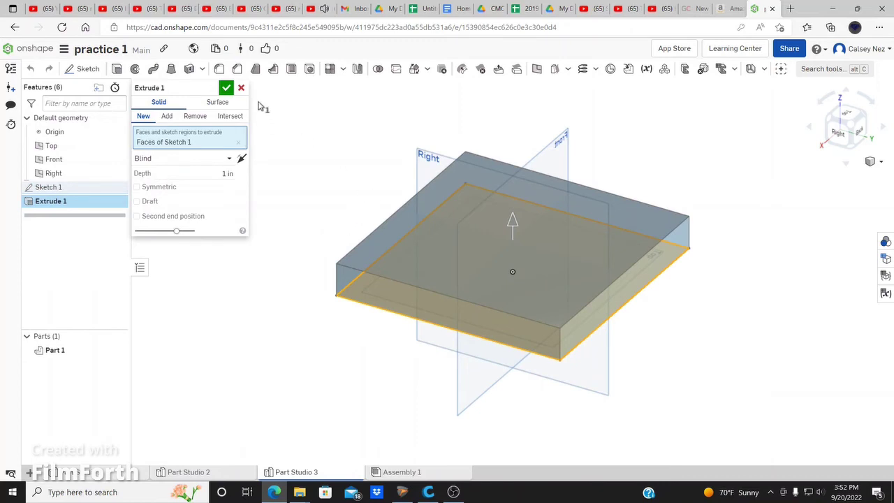
click(241, 88)
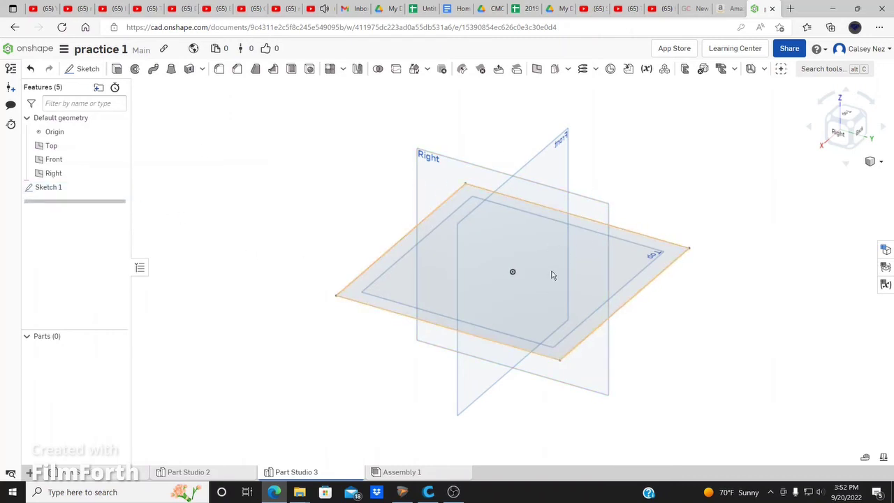
Extrude the square sketch as a new solid with a blind depth of 2 in.
click(74, 190)
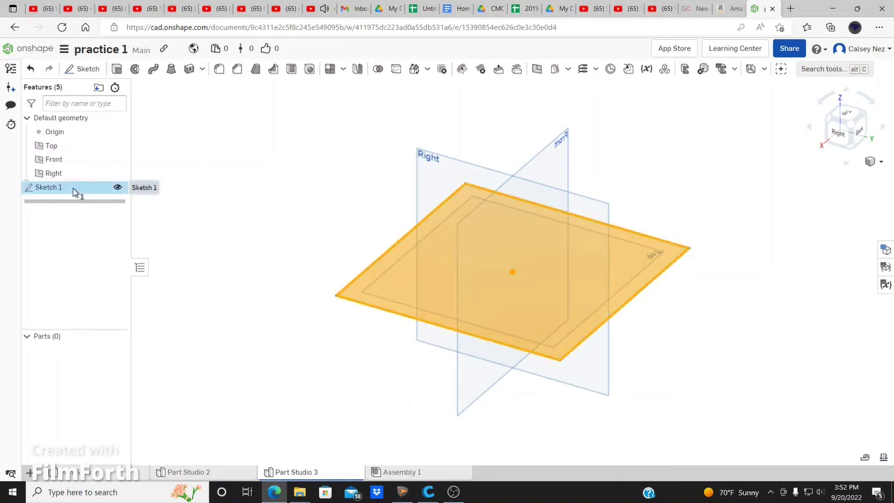
click(117, 68)
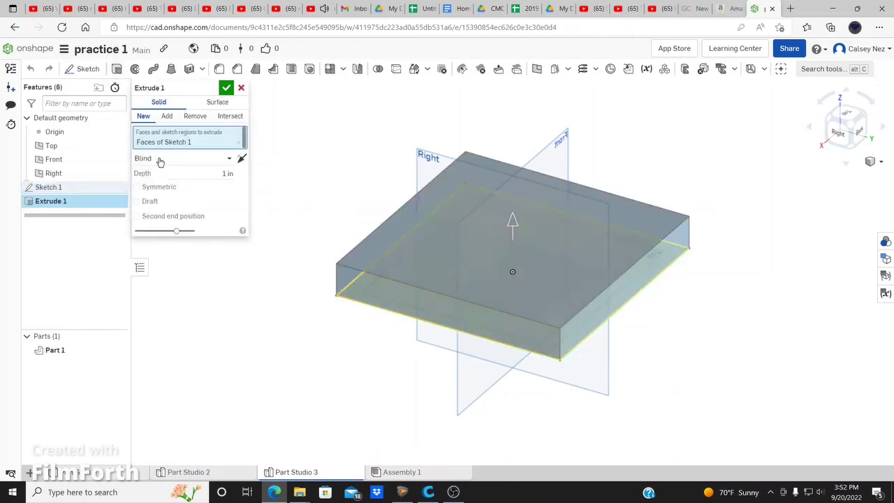
click(223, 174)
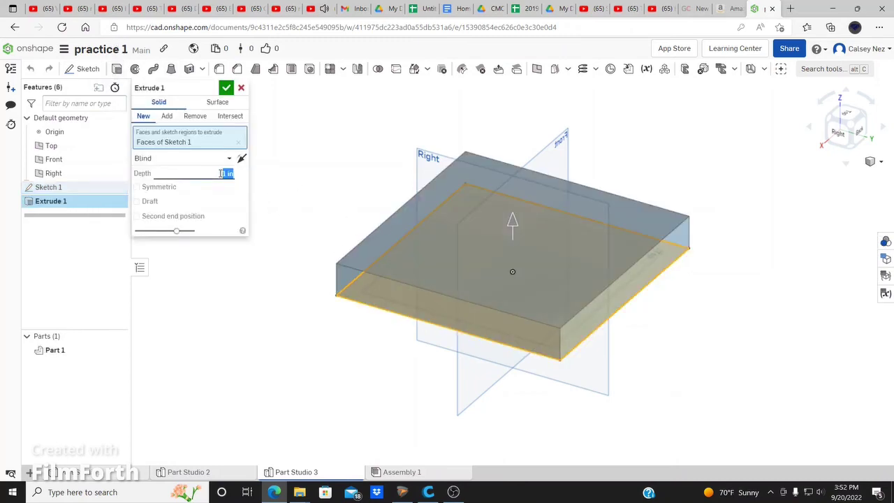
text(2)
key(Return)
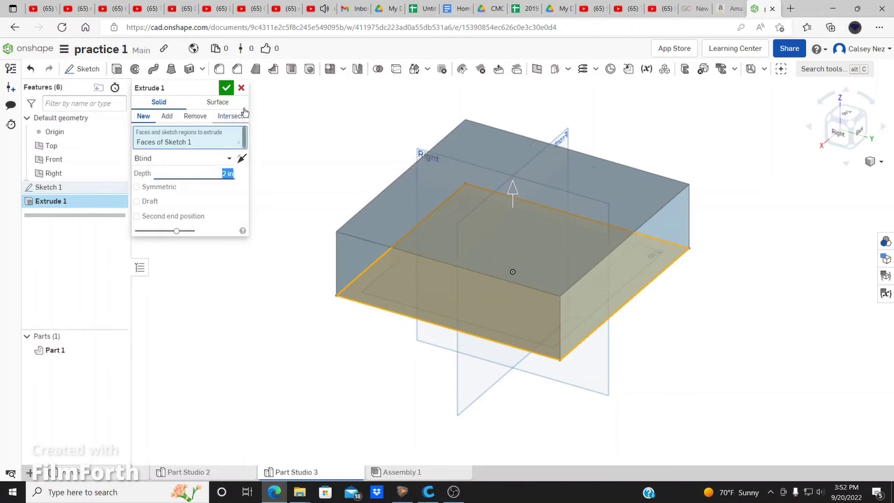
click(226, 88)
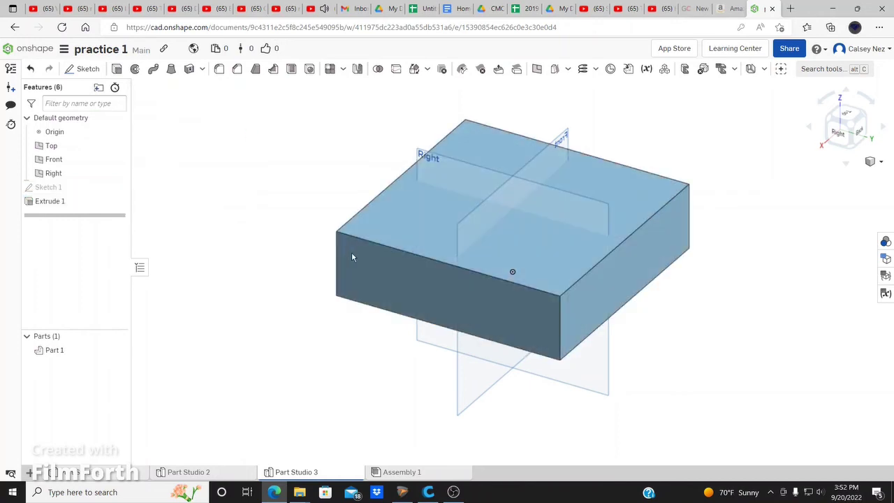
click(843, 115)
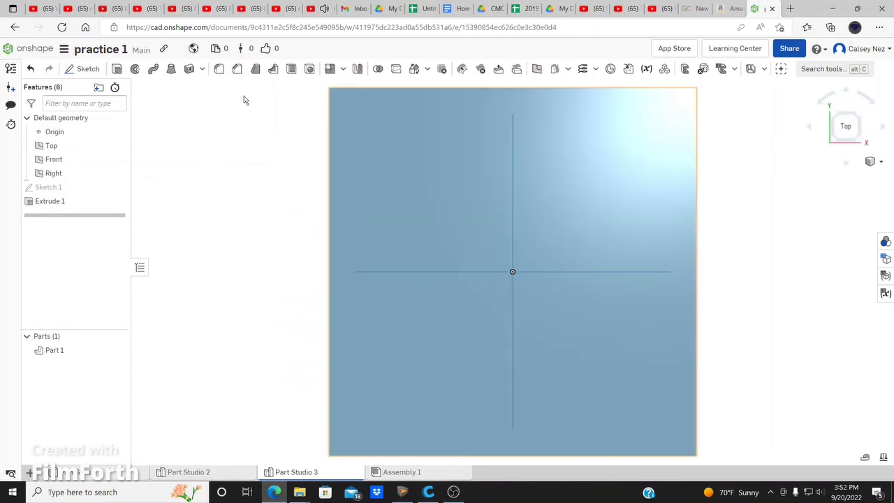
click(372, 214)
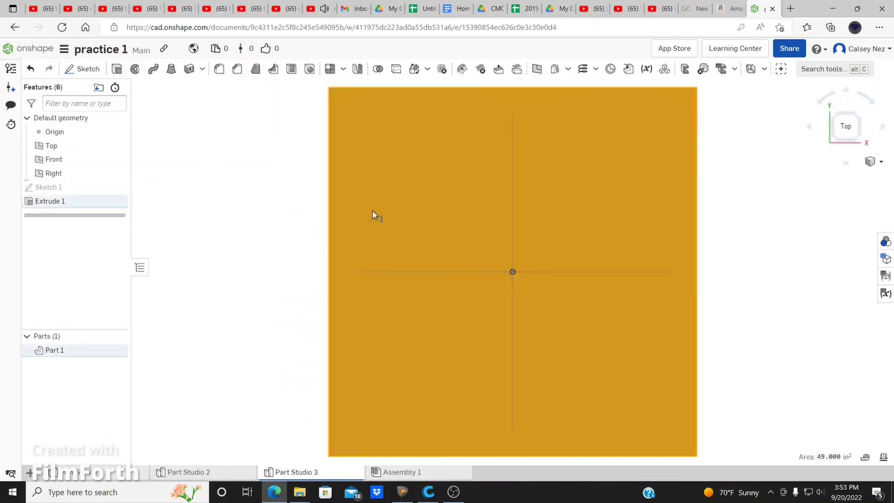
click(84, 69)
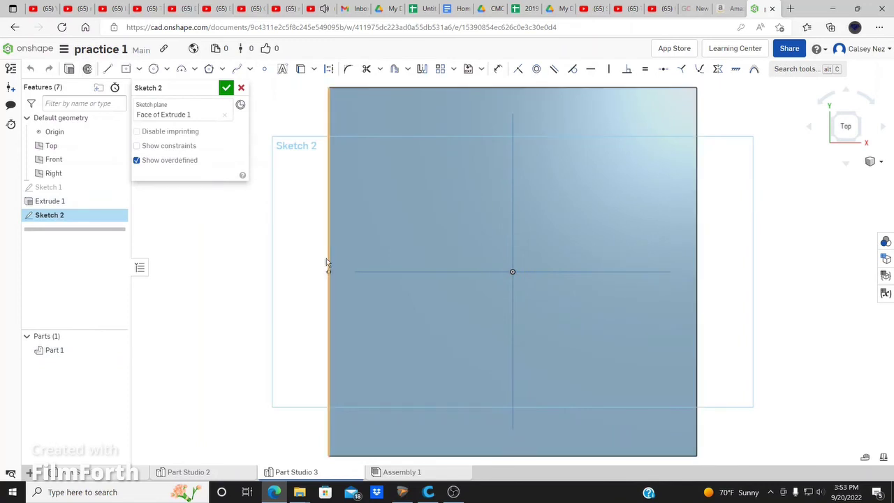
scroll(326, 262, up, 1)
scroll(326, 261, down, 2)
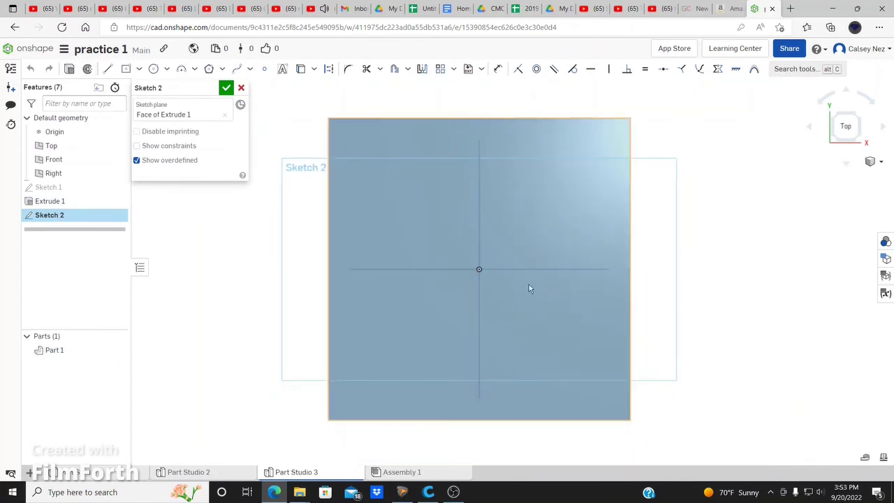
click(859, 139)
click(241, 89)
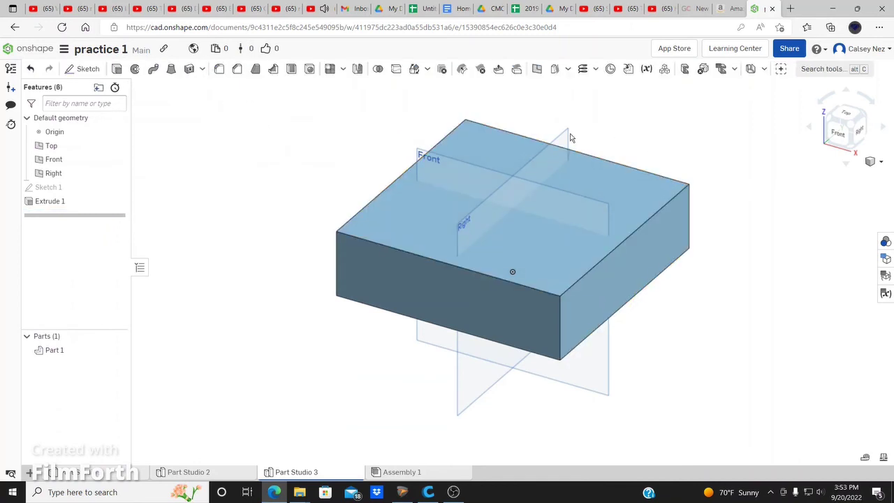
Start a sketch on the block's top face and view it from the top.
click(430, 212)
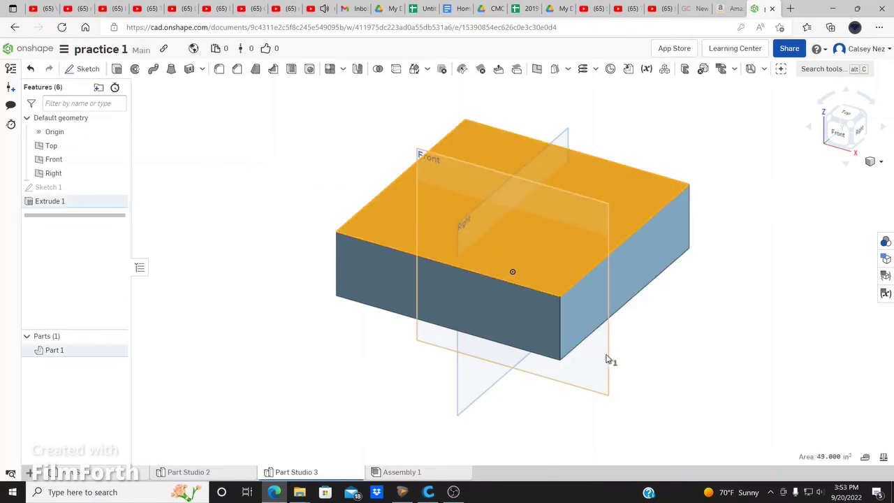
click(82, 68)
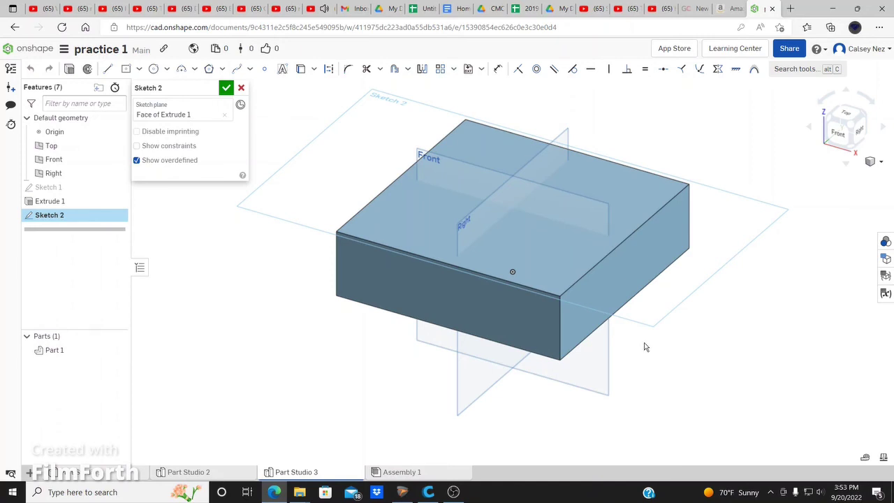
click(843, 114)
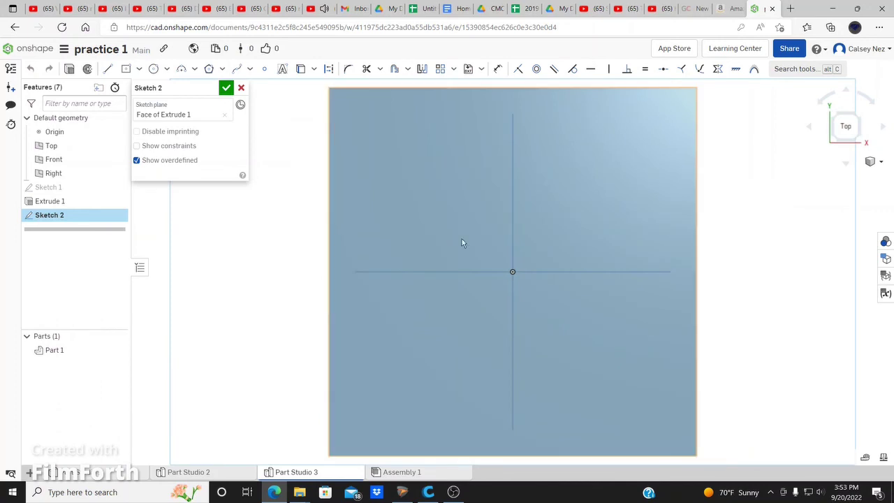
click(127, 69)
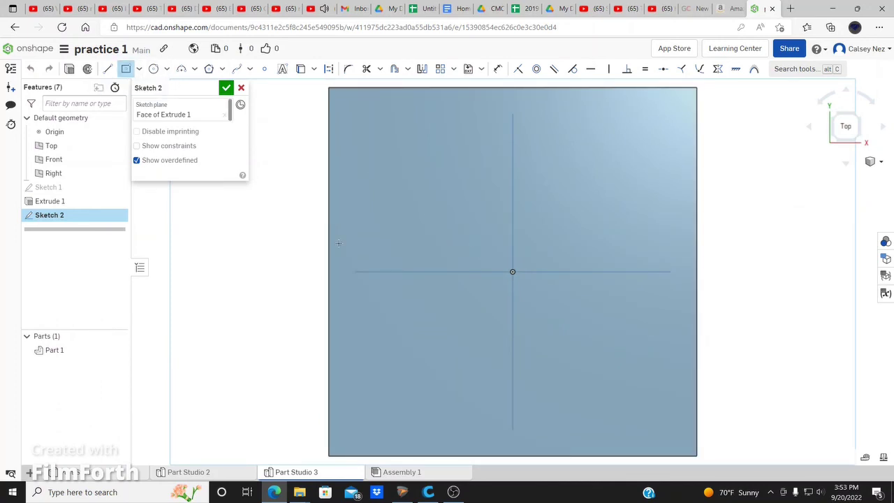
click(328, 455)
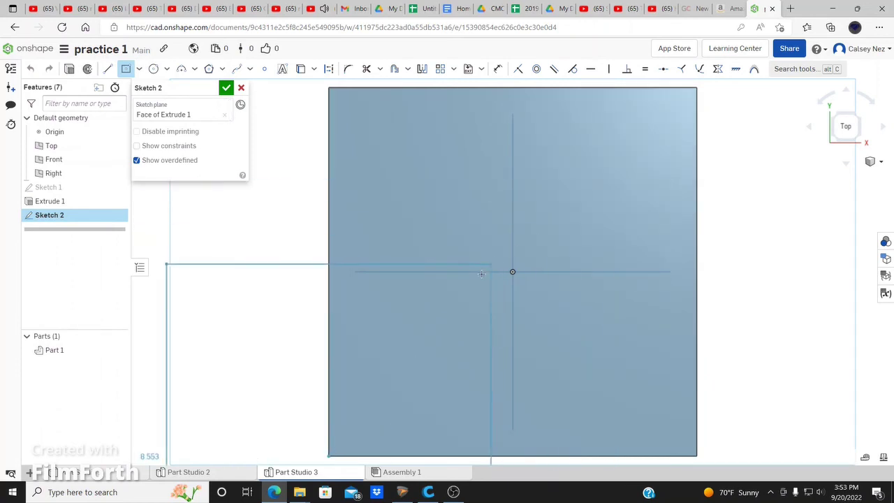
key(Escape)
Sketch a corner rectangle about 4.3 in wide and 4.5 in high, starting at the lower-left corner of the block's top face.
click(139, 69)
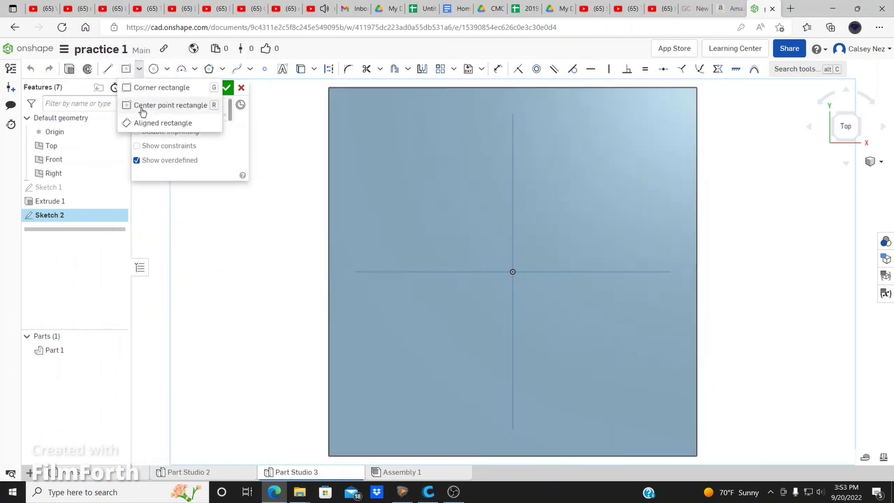
click(158, 90)
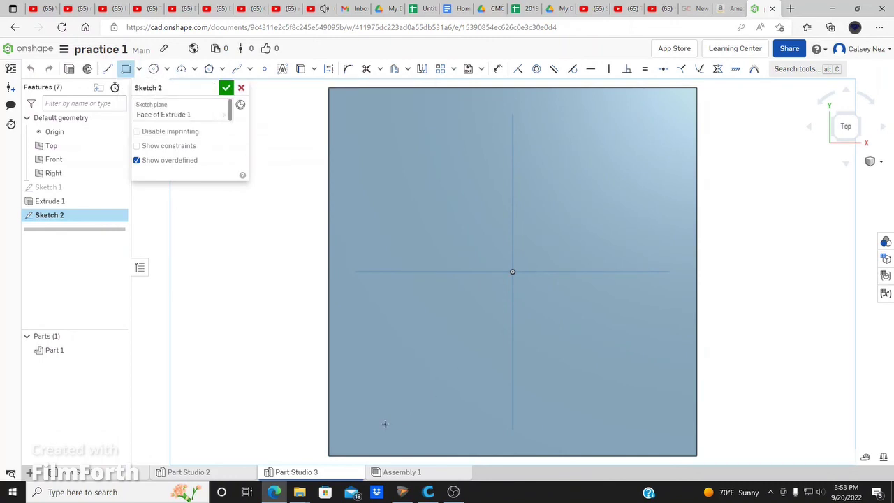
click(329, 455)
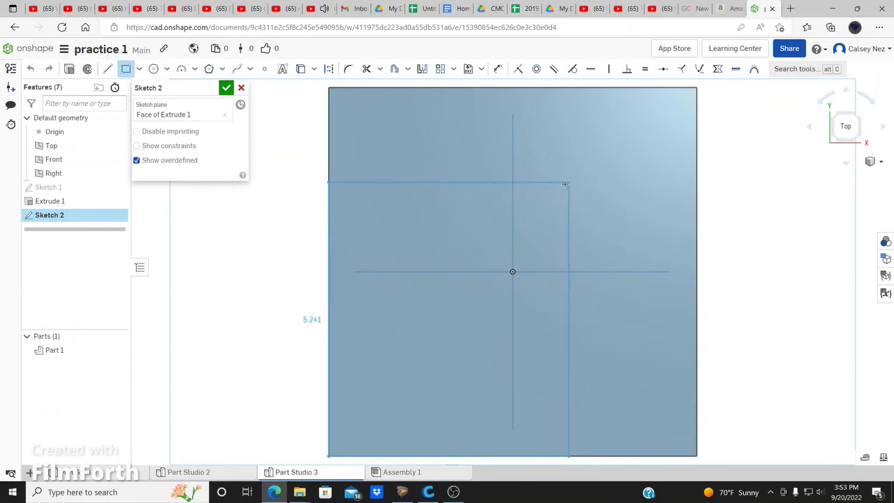
click(554, 219)
scroll(554, 219, down, 3)
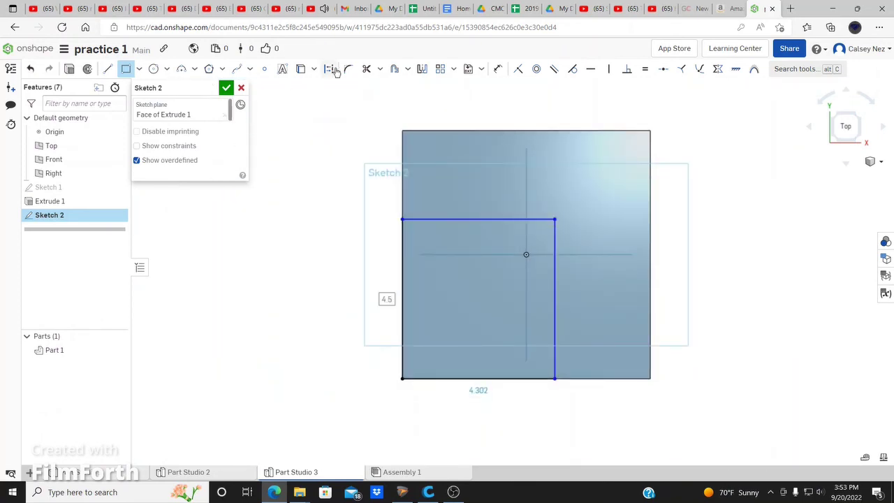
Dimension the rectangle's top line to 4 in, placing the dimension to the left of the block.
click(500, 71)
click(450, 220)
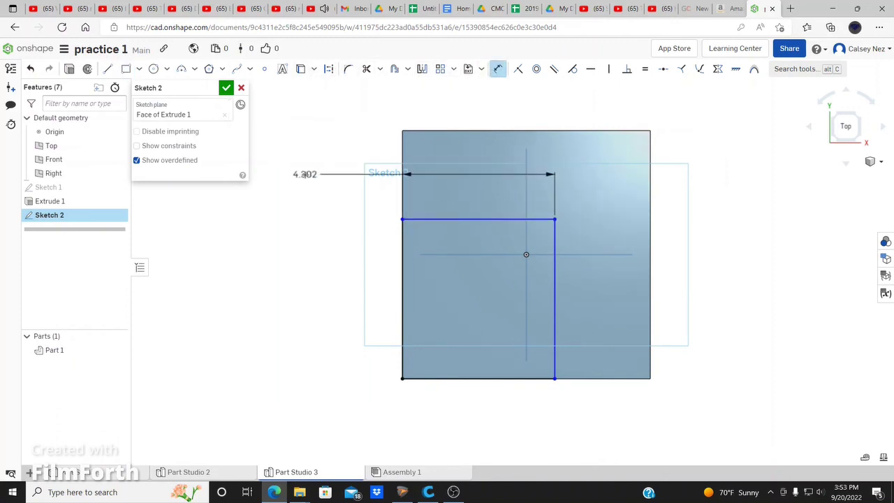
click(307, 175)
text(4)
key(Return)
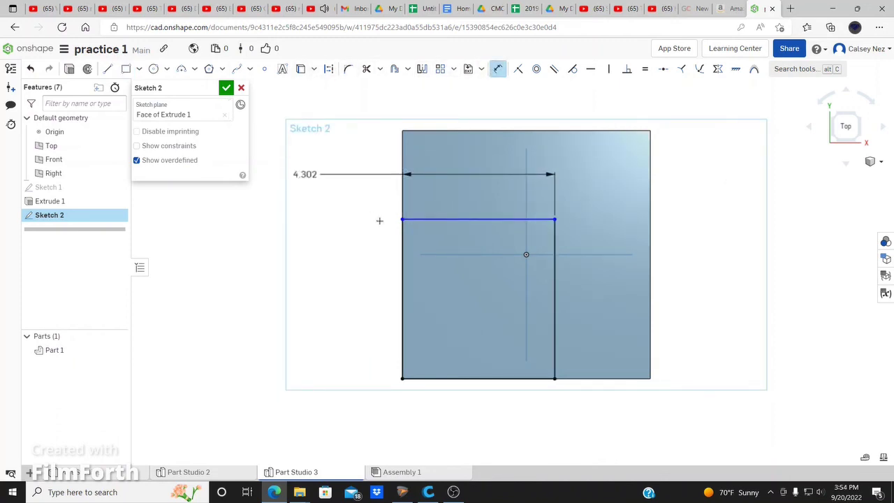
Dimension the rectangle's right side to 4 in, placing the dimension below the block, and finish the sketch.
click(548, 304)
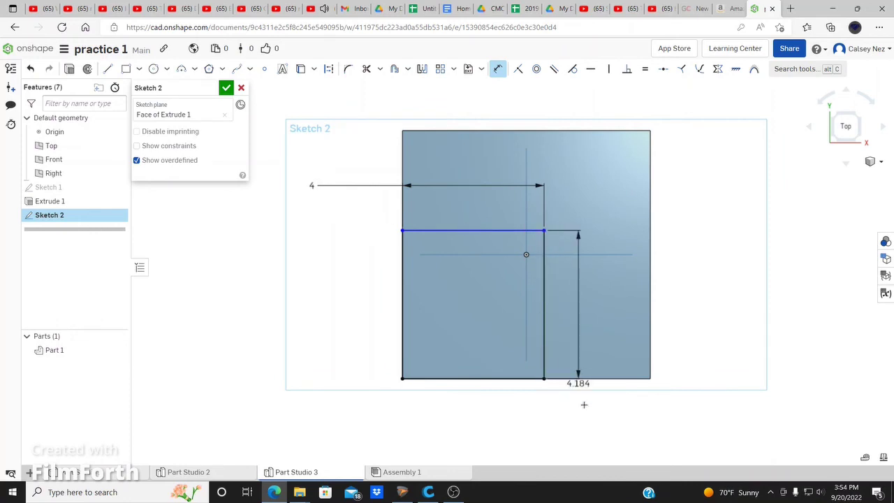
click(593, 423)
text(4)
key(Return)
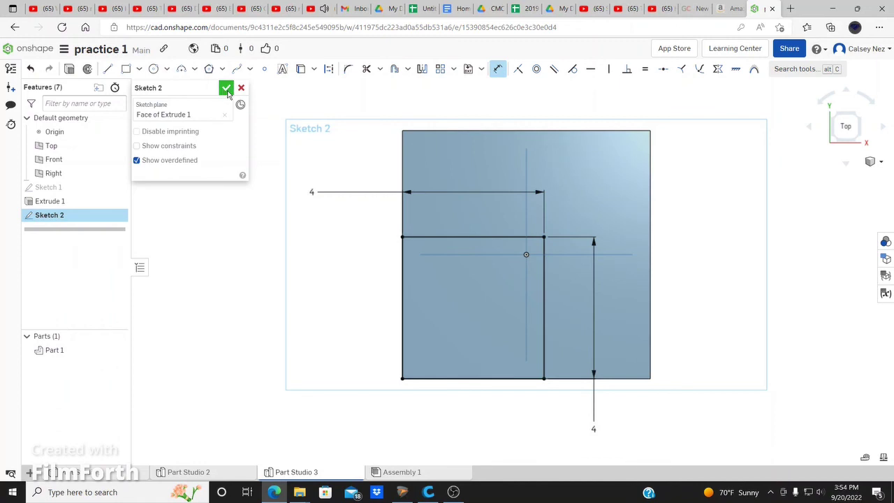
click(226, 88)
Extrude the 4 in square sketch upward with a blind depth of 2 in, adding it to the existing block.
mouse_move(290, 326)
middle_down()
mouse_move(291, 280)
mouse_move(254, 336)
middle_up()
right_drag(255, 336, 443, 295)
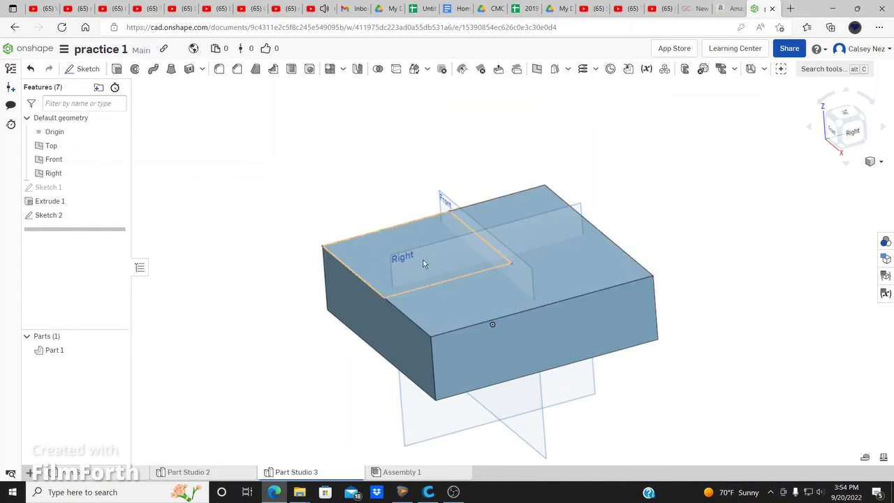
click(79, 220)
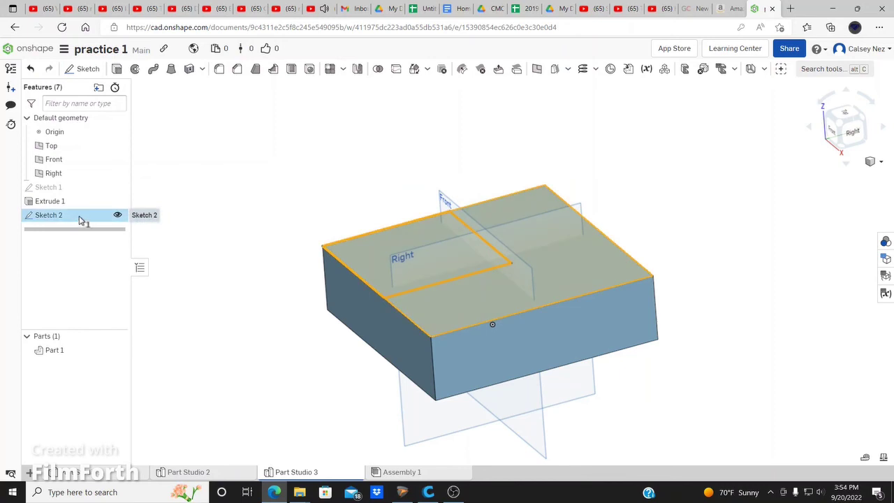
click(116, 68)
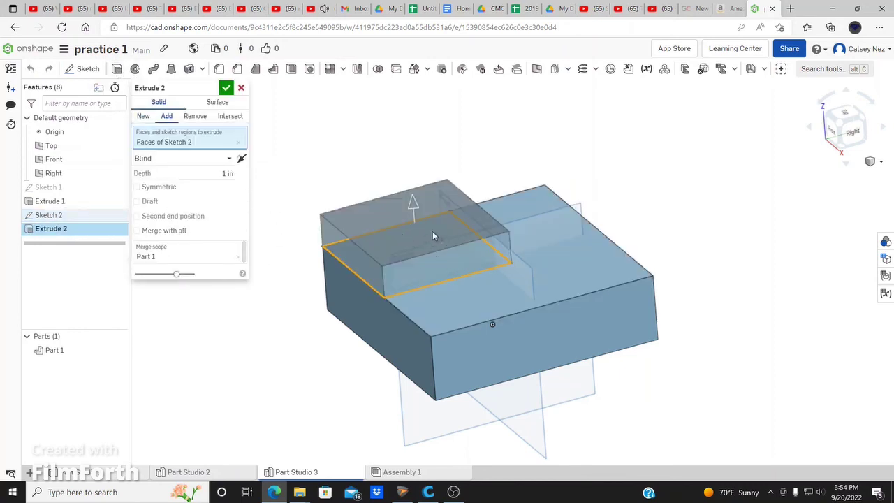
click(224, 174)
text(2)
click(226, 88)
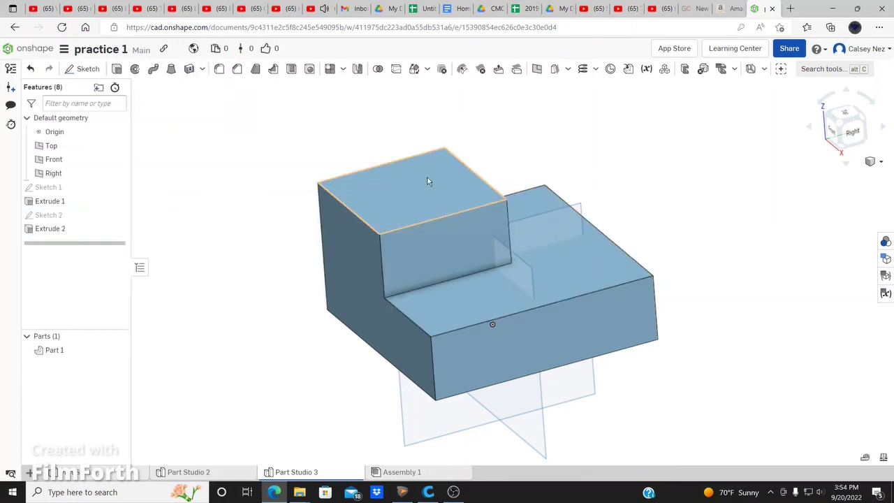
Start a sketch on the top face of the raised 4 in block and view it from the top.
click(417, 200)
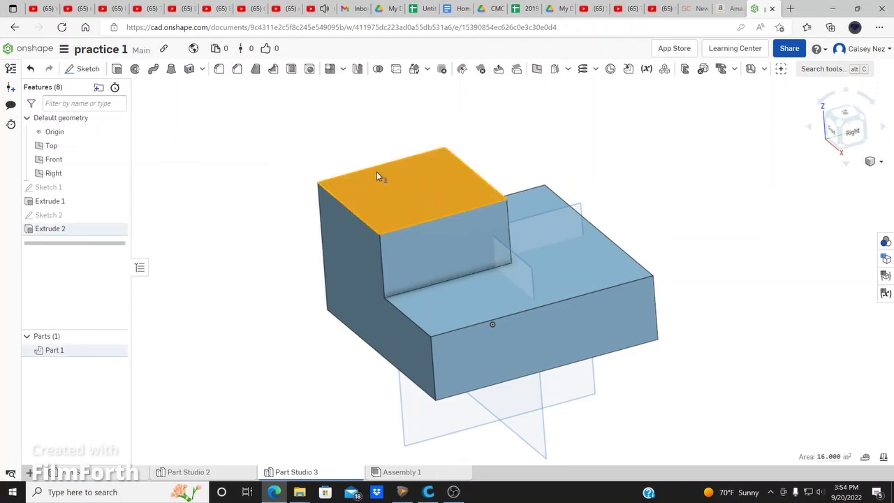
click(94, 69)
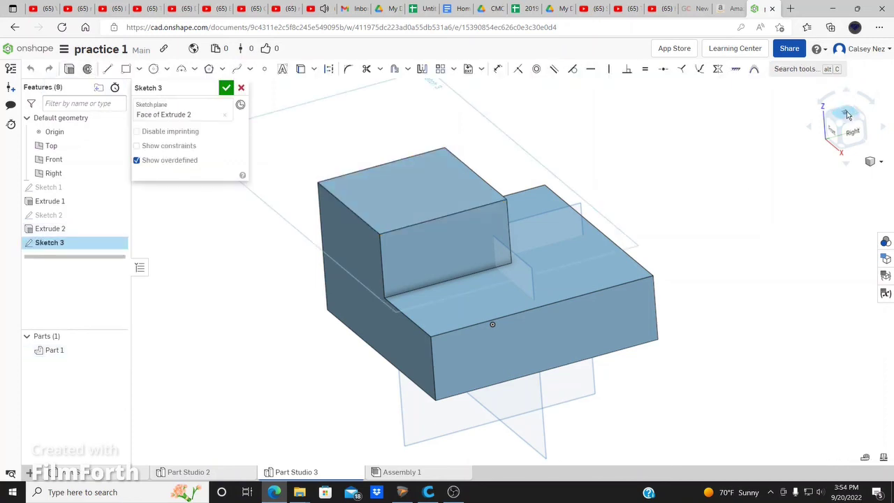
click(847, 115)
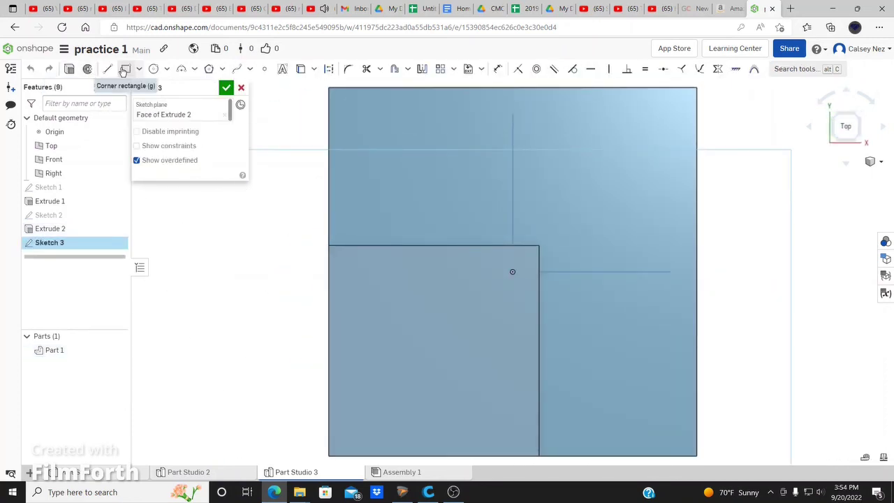
Sketch a corner rectangle about 2.1 in wide and 2.5 in high, starting at the lower-left corner of the raised block's top face.
click(125, 70)
scroll(391, 205, up, 1)
scroll(391, 205, down, 3)
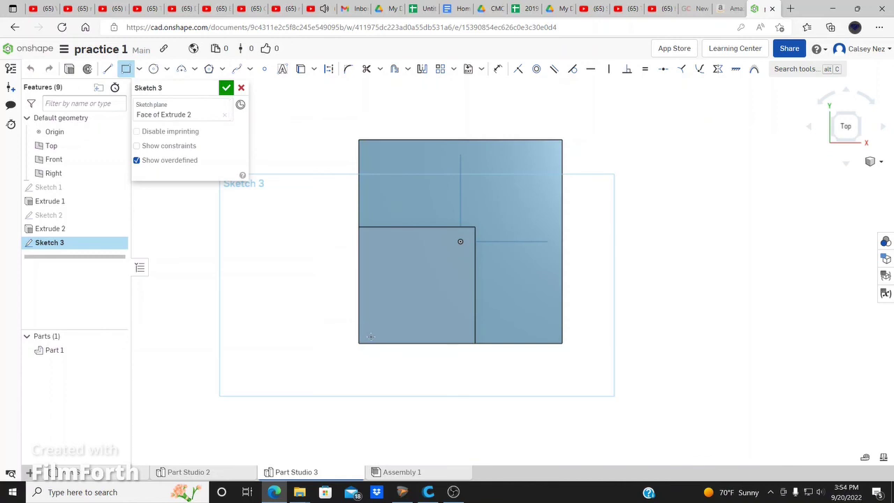
scroll(370, 337, up, 3)
click(348, 348)
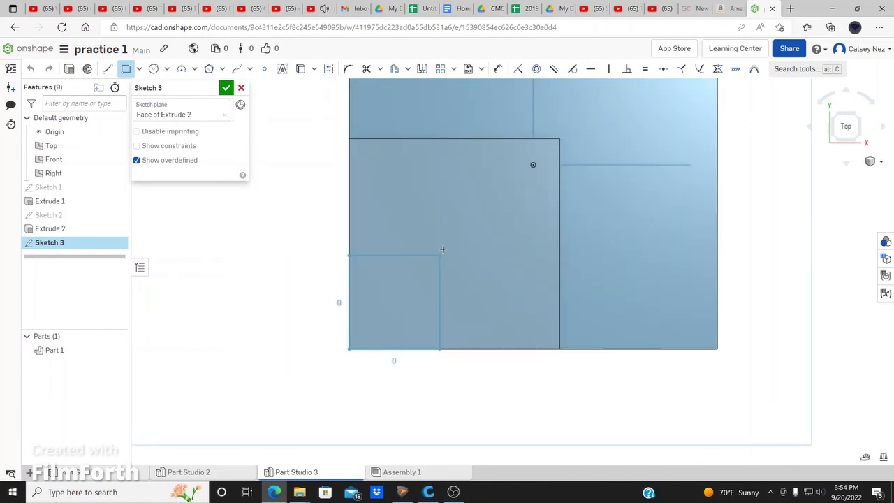
click(459, 217)
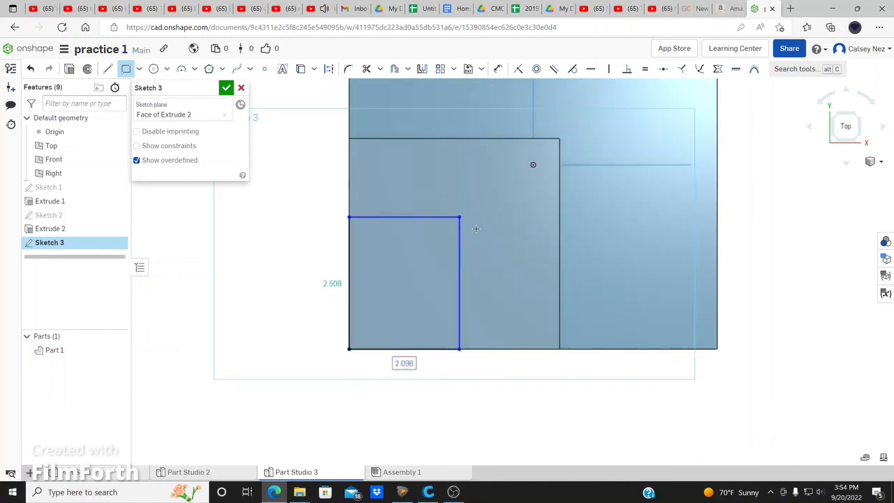
Dimension the small rectangle's top line to 2 in, placing the dimension to the left of the block.
click(498, 70)
click(397, 217)
click(307, 197)
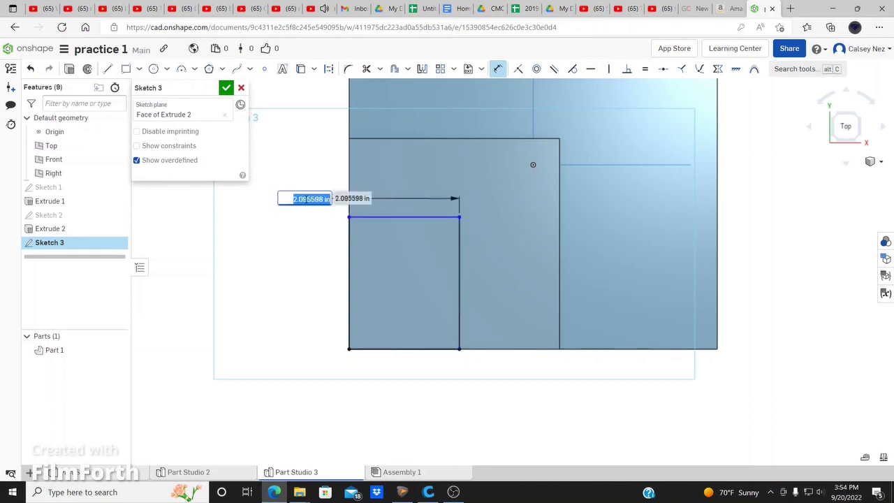
text(2)
key(Return)
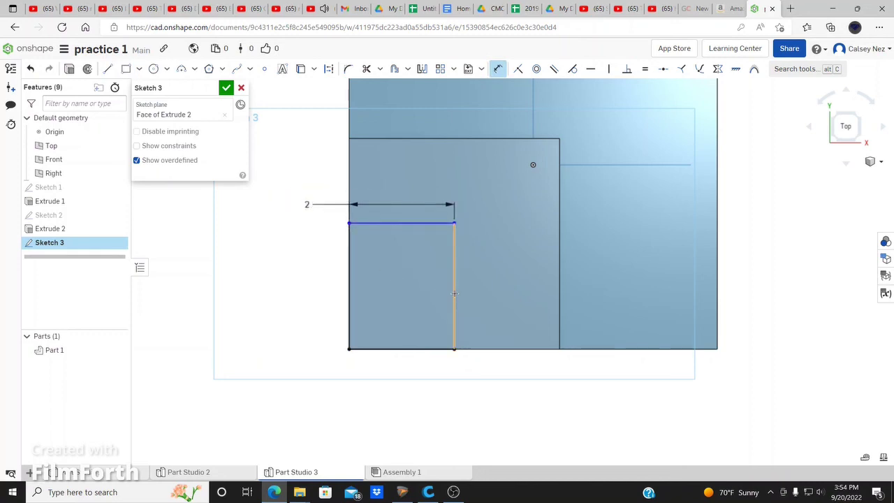
Dimension the small rectangle's right side to 2 in, placing the dimension below the block, and finish the sketch.
click(454, 290)
click(484, 379)
text(2)
key(Return)
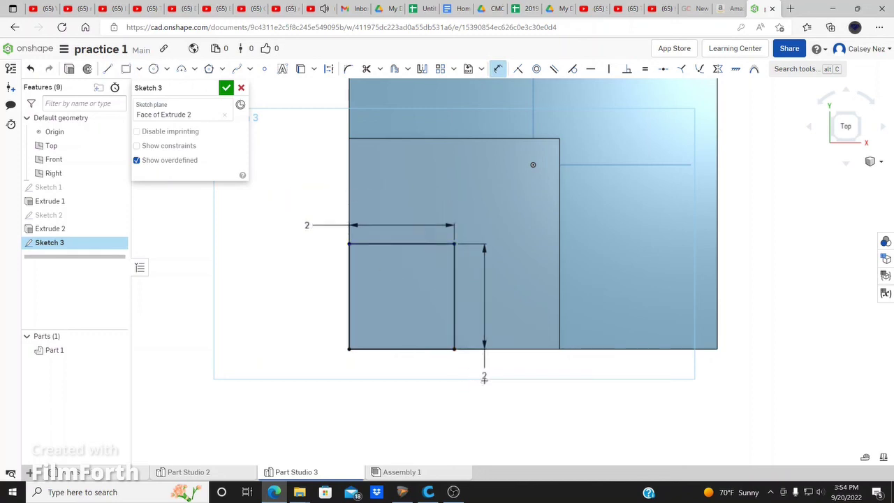
click(225, 87)
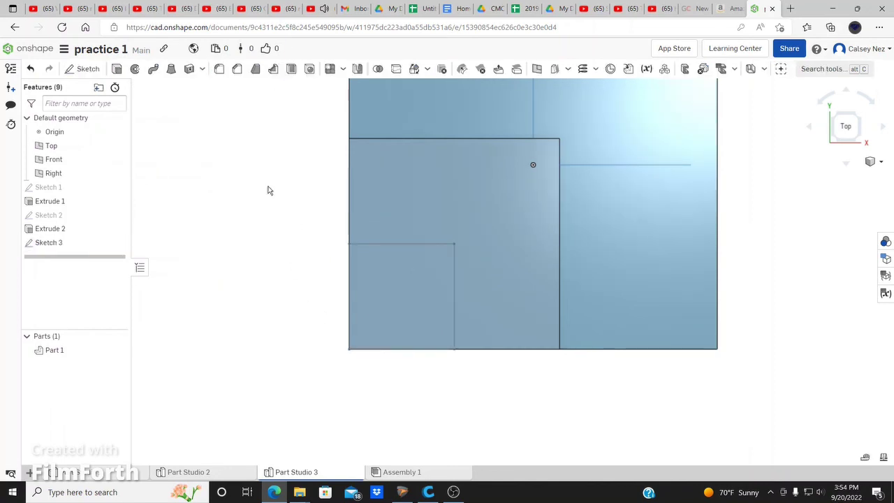
Extrude the 2 in square region upward with a blind depth of 2 in, adding it to the part as the third tier.
right_drag(271, 298, 322, 328)
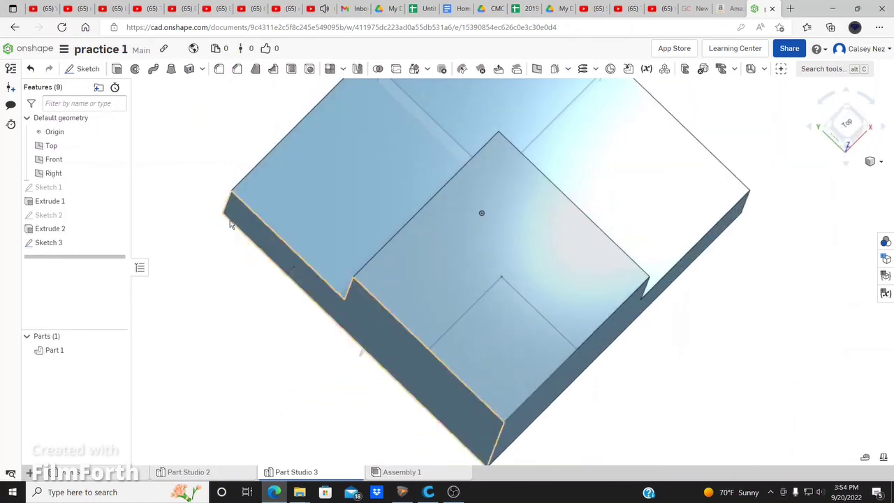
click(851, 130)
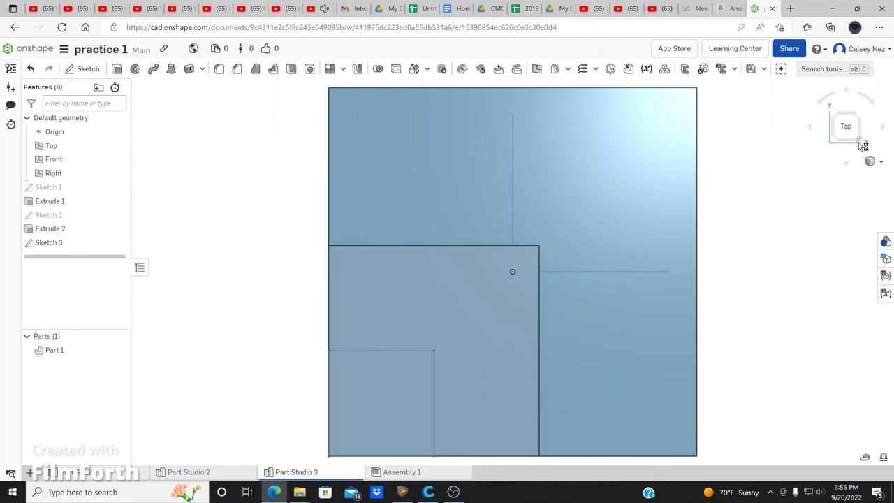
click(863, 145)
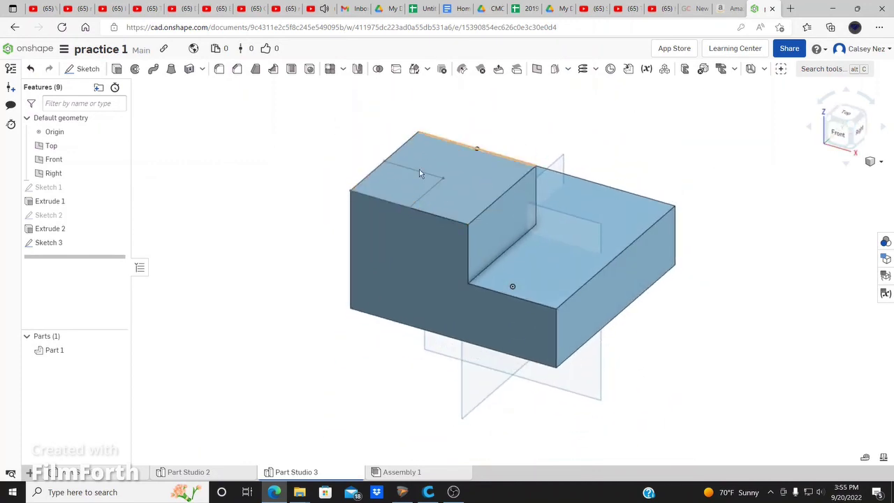
scroll(657, 140, up, 3)
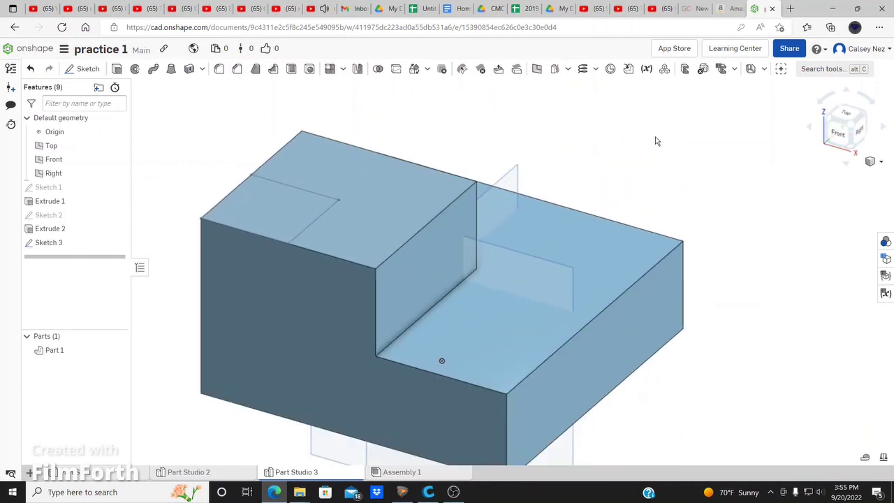
scroll(719, 279, down, 2)
click(117, 69)
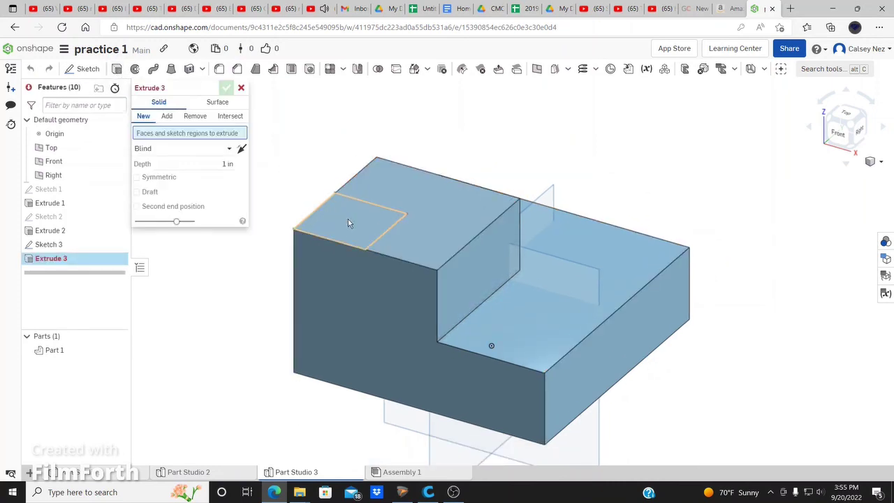
click(348, 223)
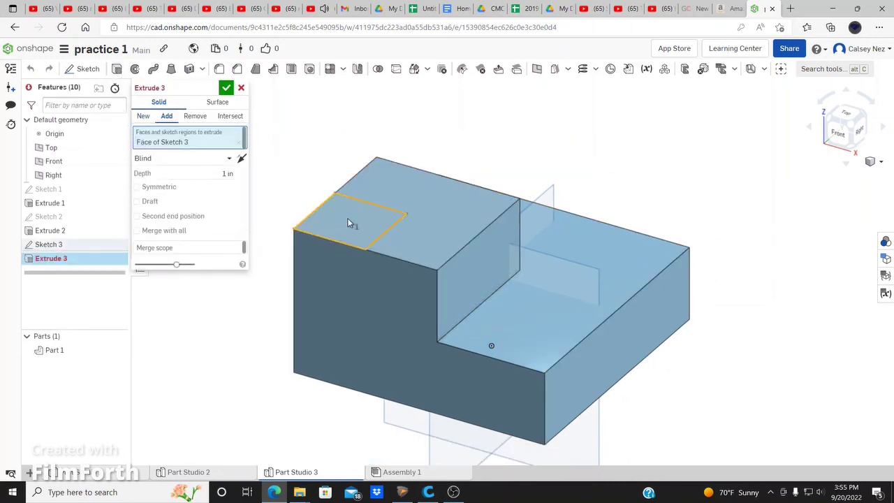
click(228, 173)
text(2)
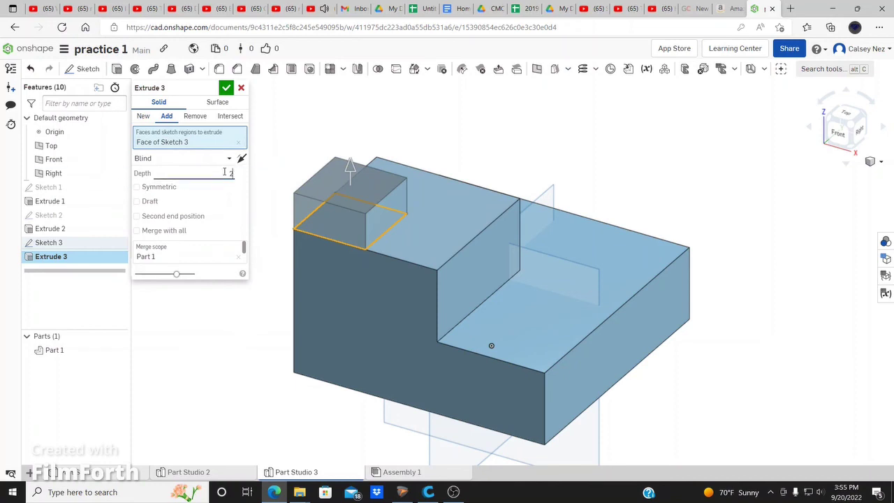
key(Return)
click(226, 87)
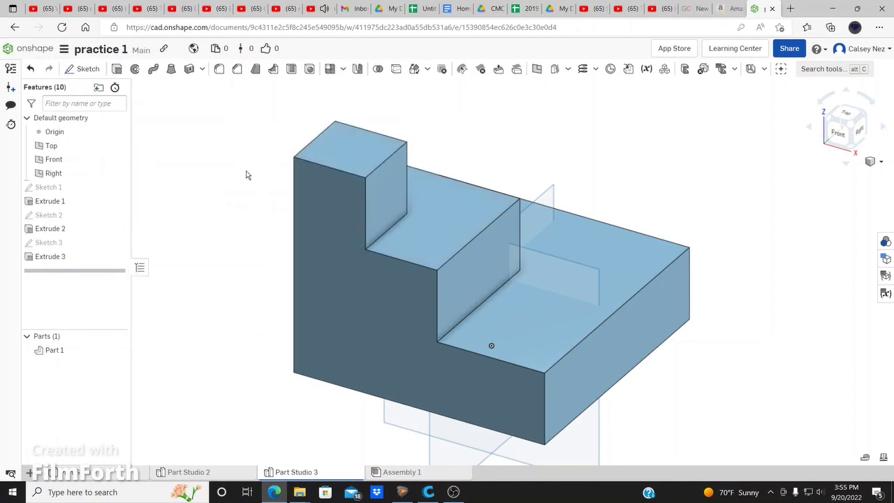
Inspect the stepped part from the back and suppress Extrude 3, the topmost block.
right_drag(257, 251, 140, 222)
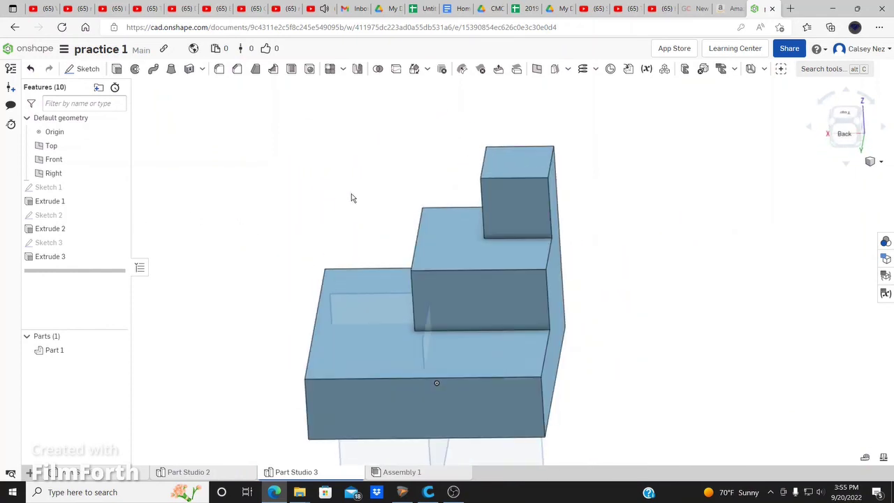
scroll(351, 194, down, 2)
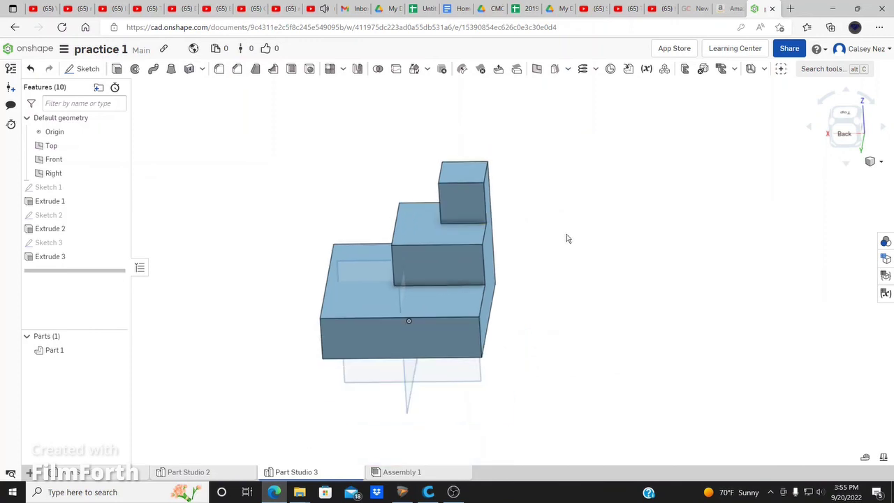
right_drag(567, 234, 549, 249)
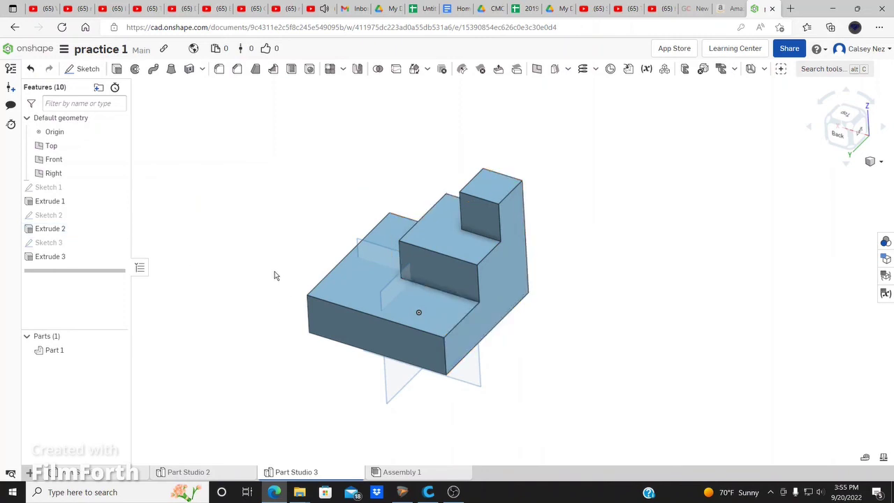
mouse_move(282, 289)
right_down()
mouse_move(276, 276)
mouse_move(309, 258)
mouse_move(339, 281)
right_up()
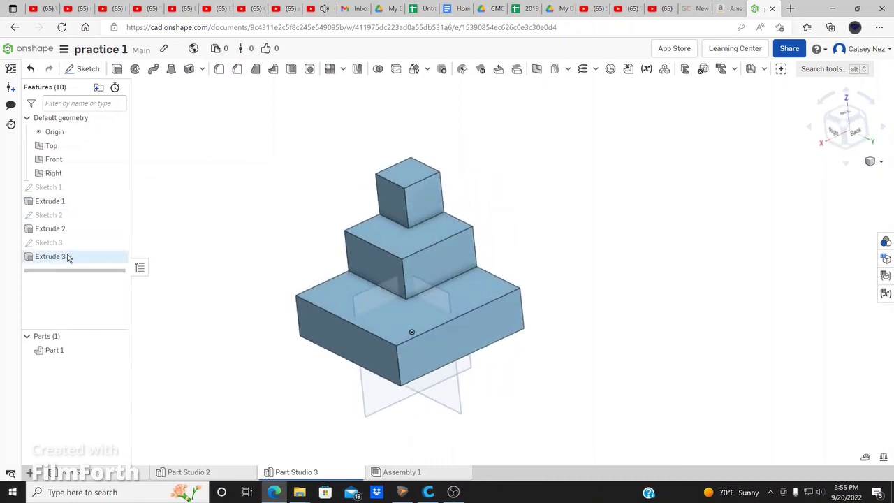
click(97, 263)
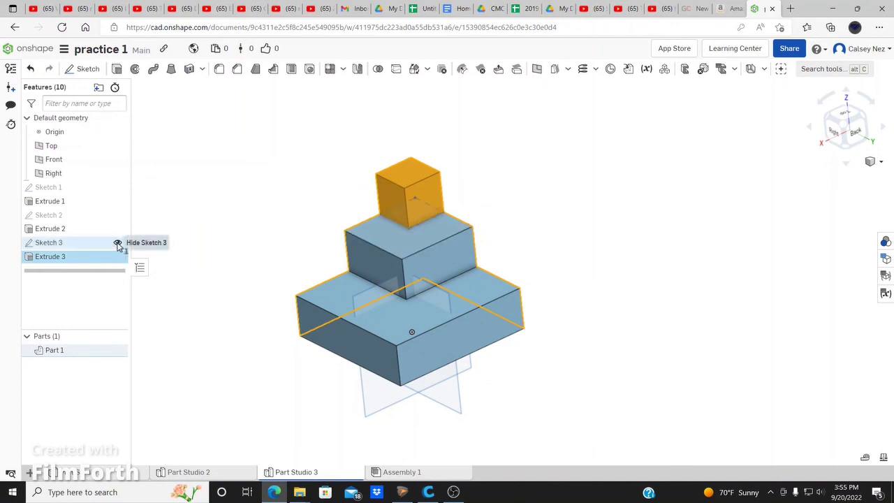
right_click(82, 262)
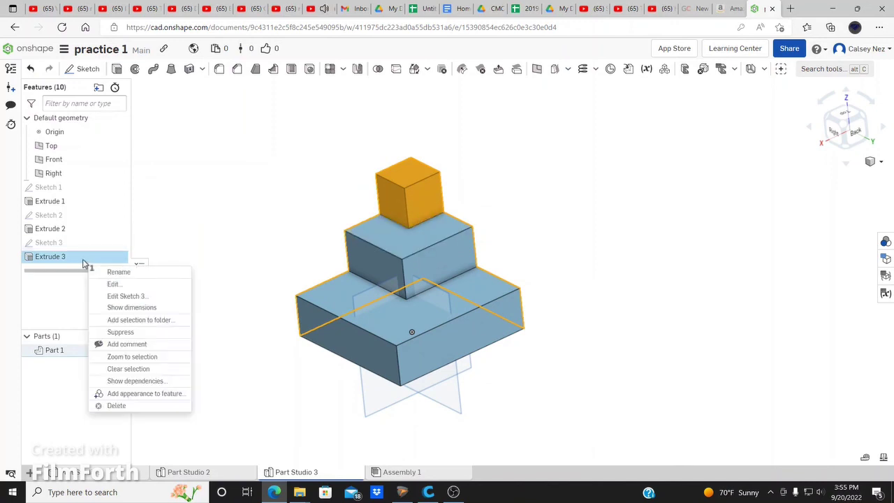
click(120, 333)
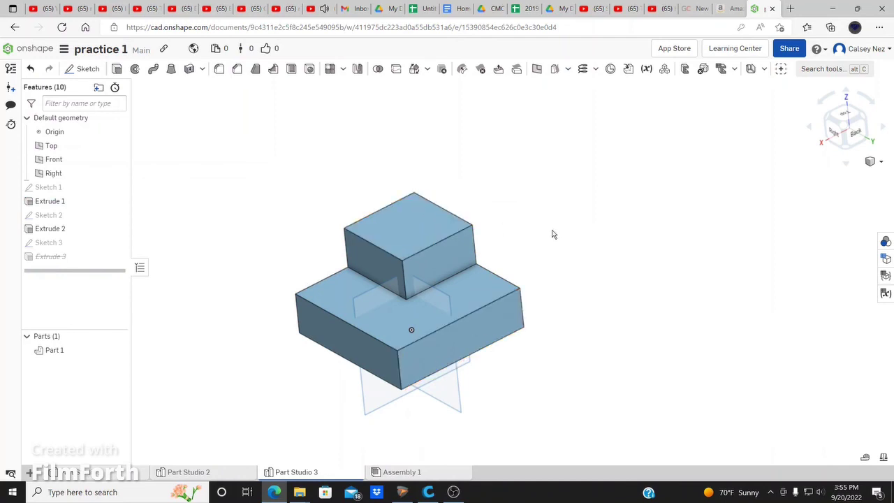
Unsuppress Extrude 3 to restore the topmost block.
right_drag(553, 232, 480, 261)
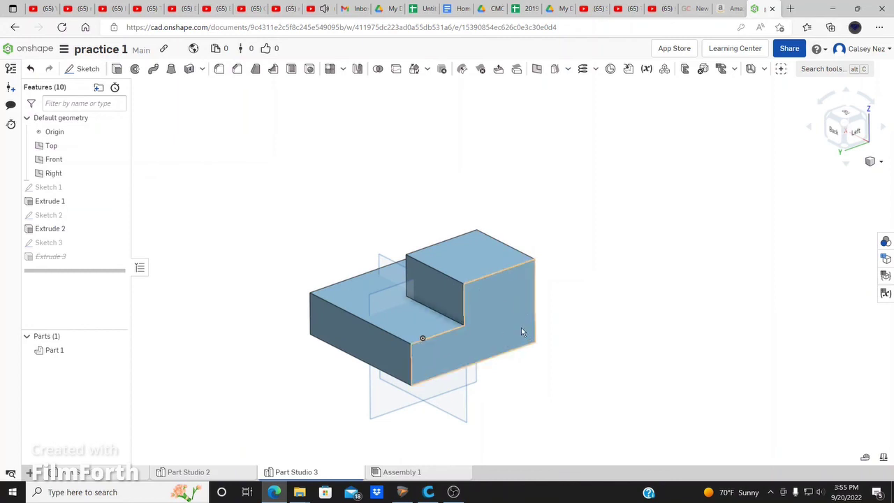
right_click(104, 263)
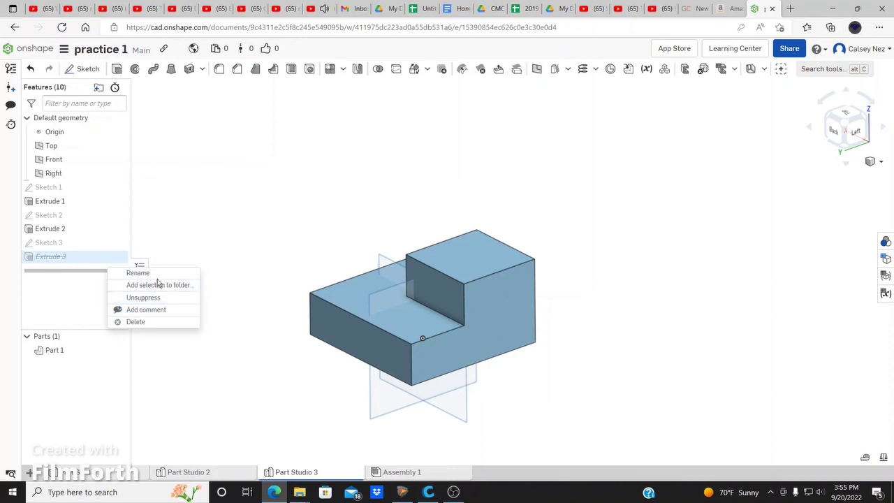
click(155, 298)
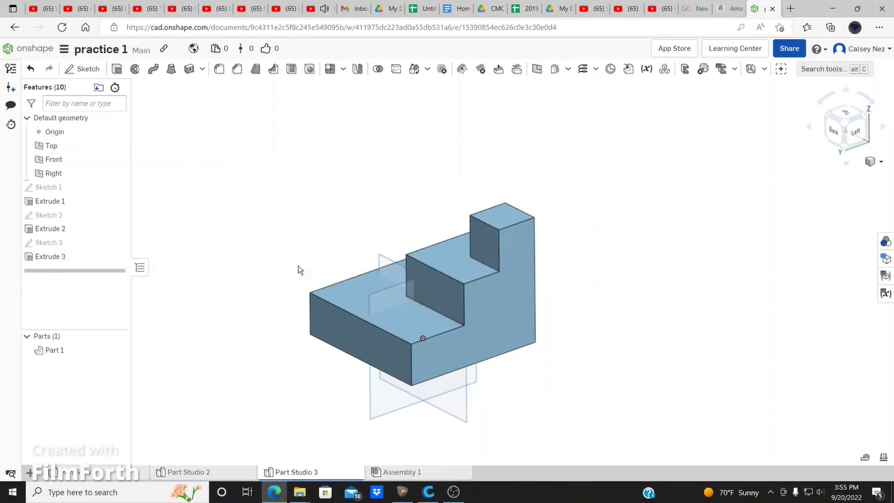
click(85, 68)
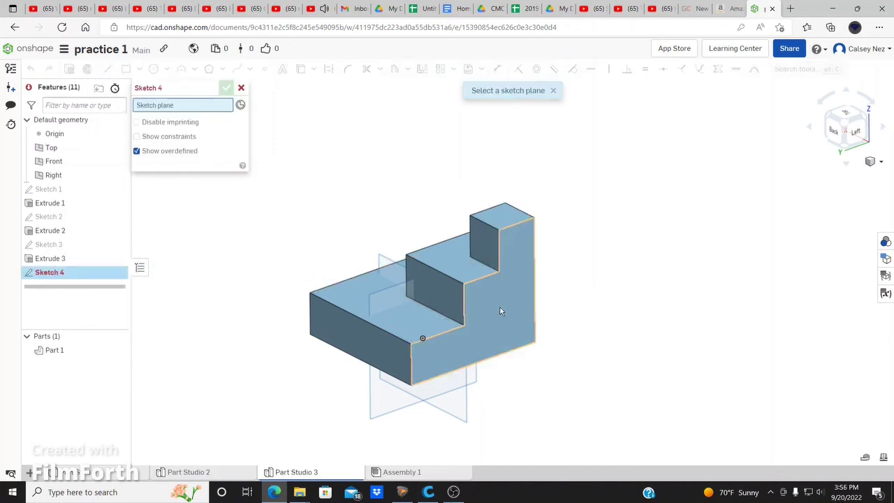
click(503, 307)
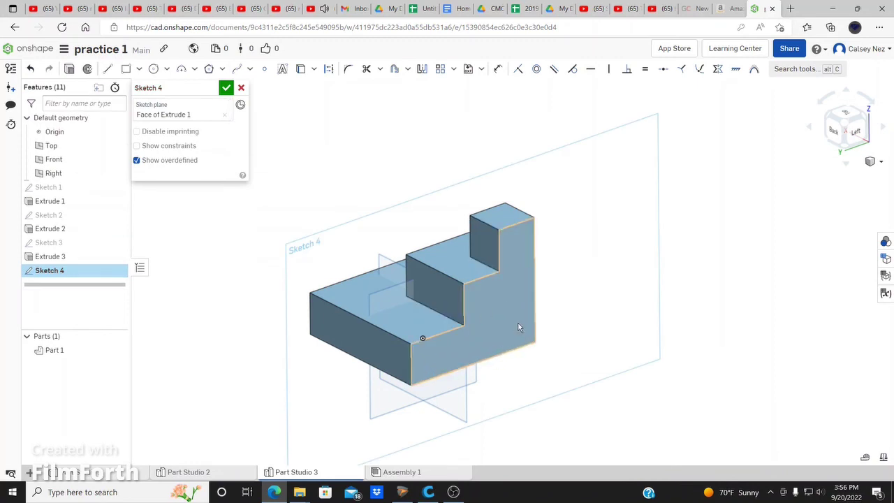
click(241, 88)
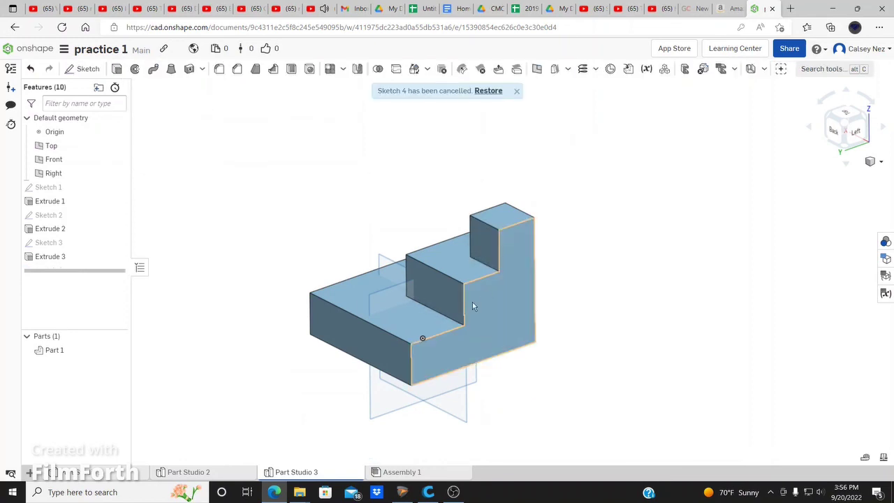
click(515, 93)
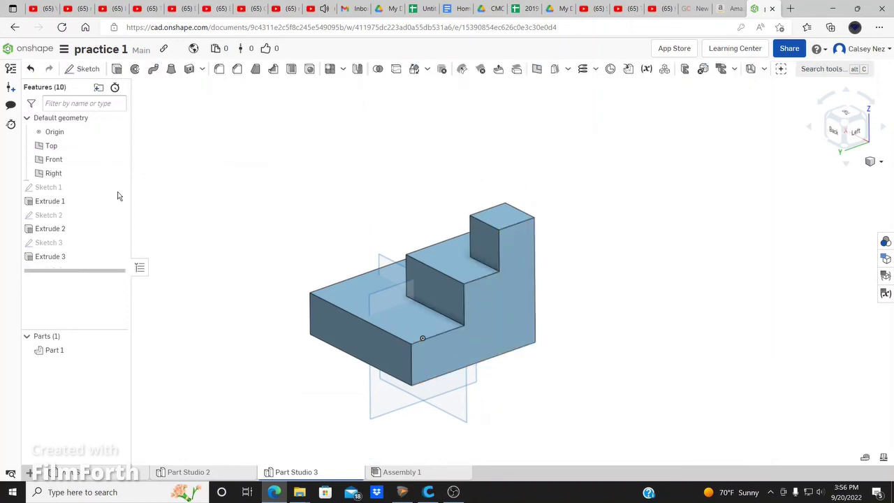
click(117, 70)
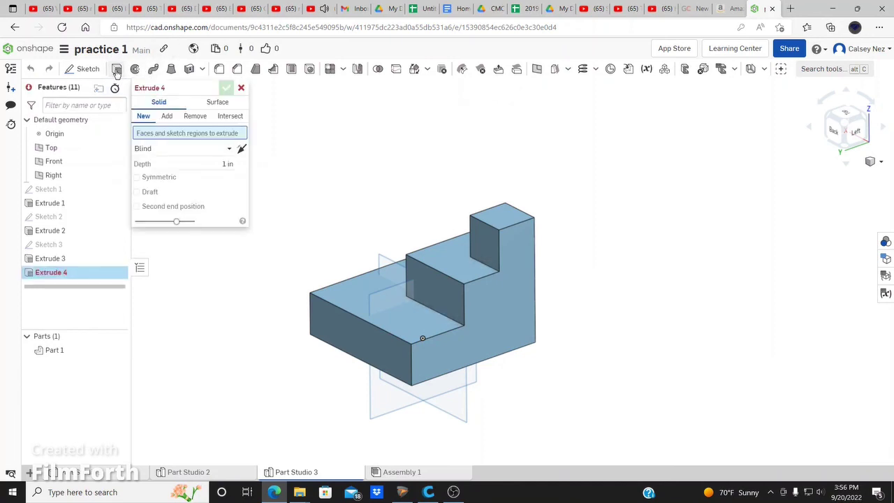
click(197, 116)
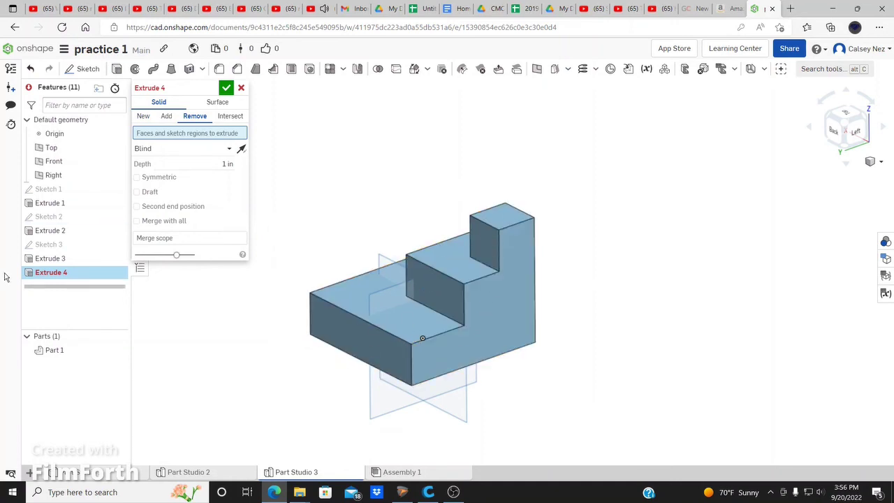
click(241, 88)
Review the stepped block, the cube in the first part studio and the block in Part Studio 2, ending back in Part Studio 3.
right_drag(293, 177, 353, 204)
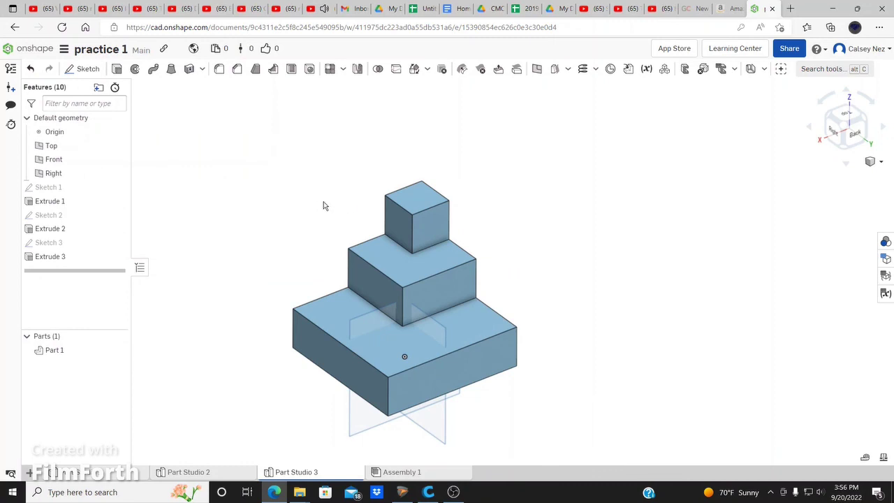
scroll(323, 201, down, 1)
scroll(281, 290, up, 1)
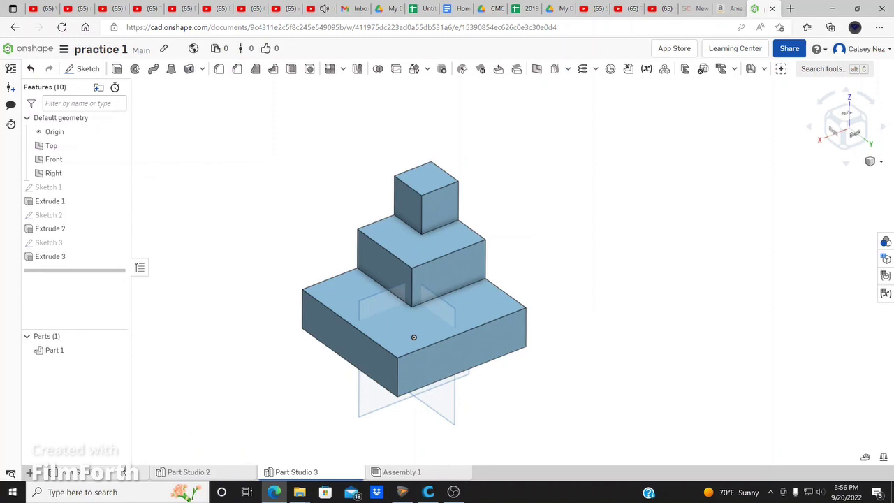
click(77, 472)
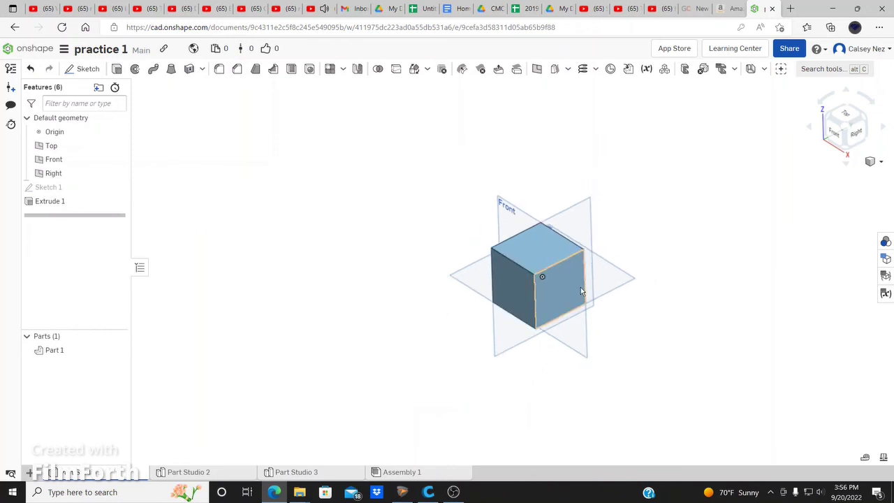
scroll(581, 287, up, 3)
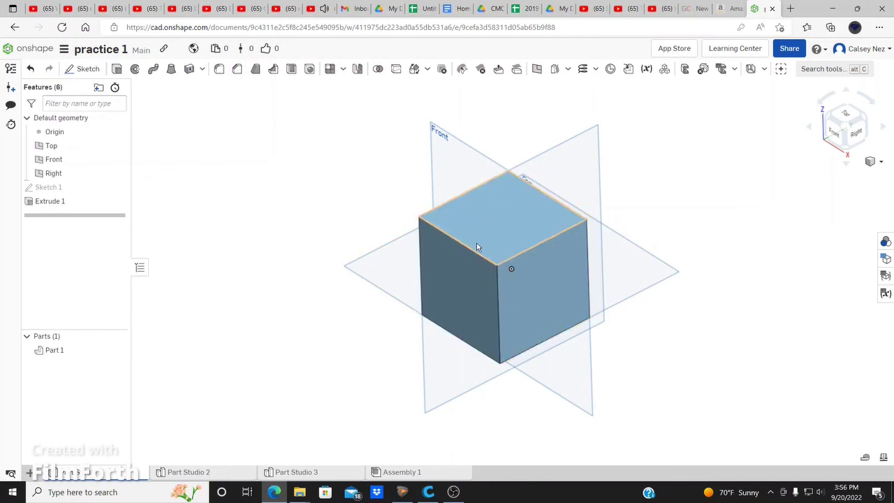
scroll(657, 290, down, 1)
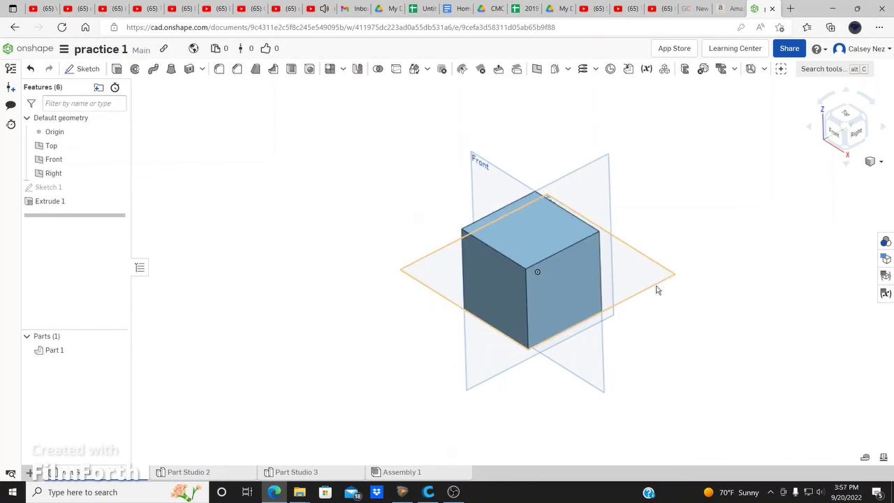
click(189, 472)
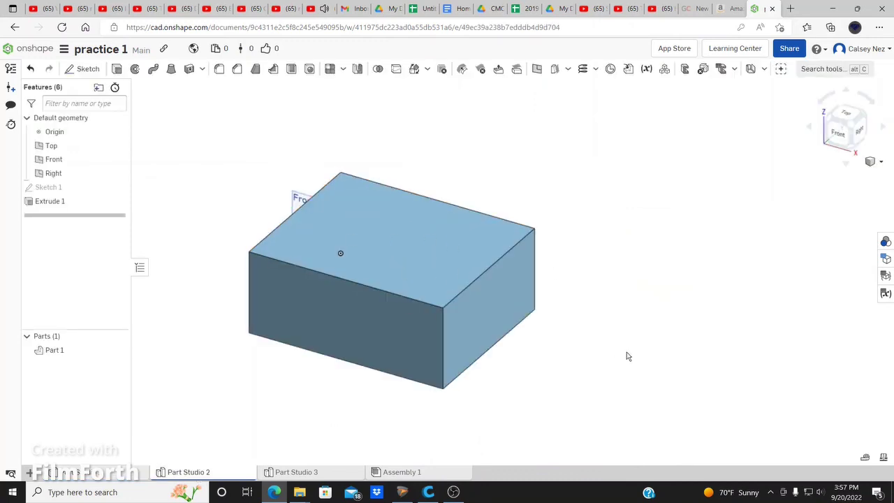
click(318, 475)
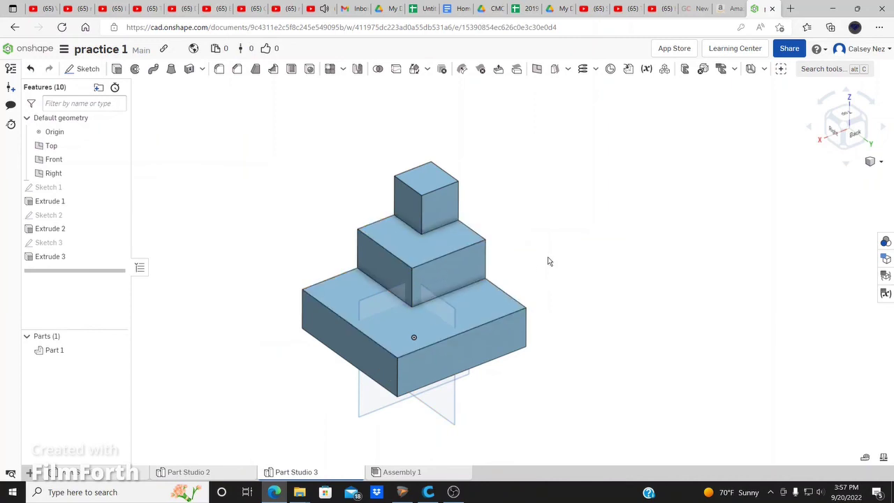
right_drag(579, 252, 621, 237)
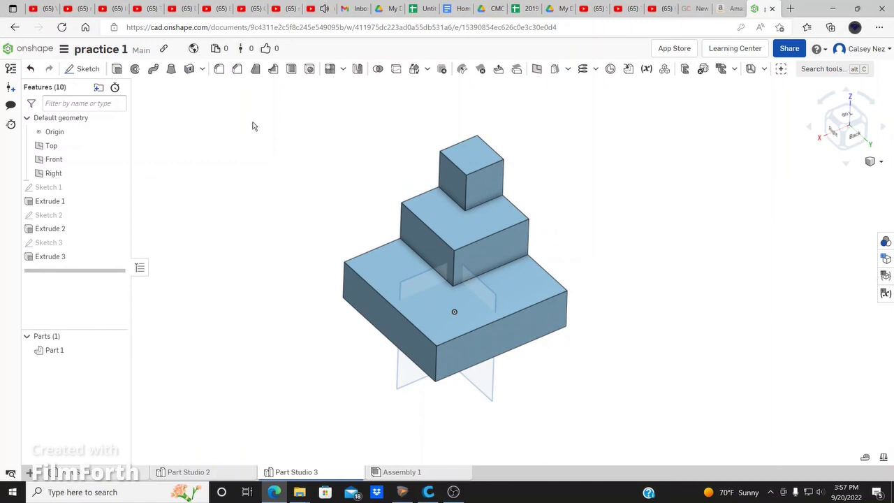